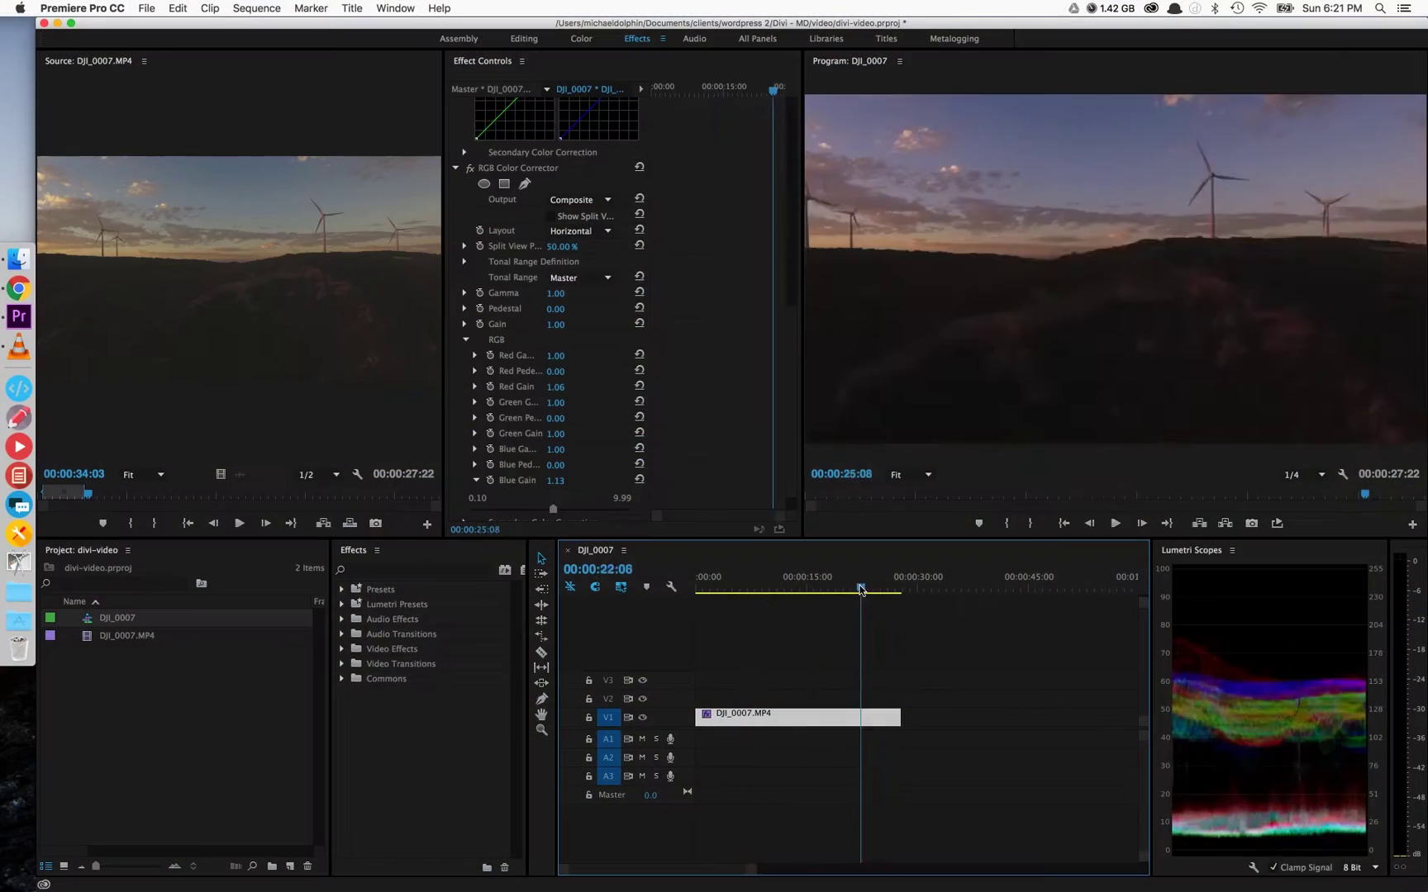
Switch to Chrome's page editor and add a standard section with a single-column row to the graphics page.
left_click(18, 289)
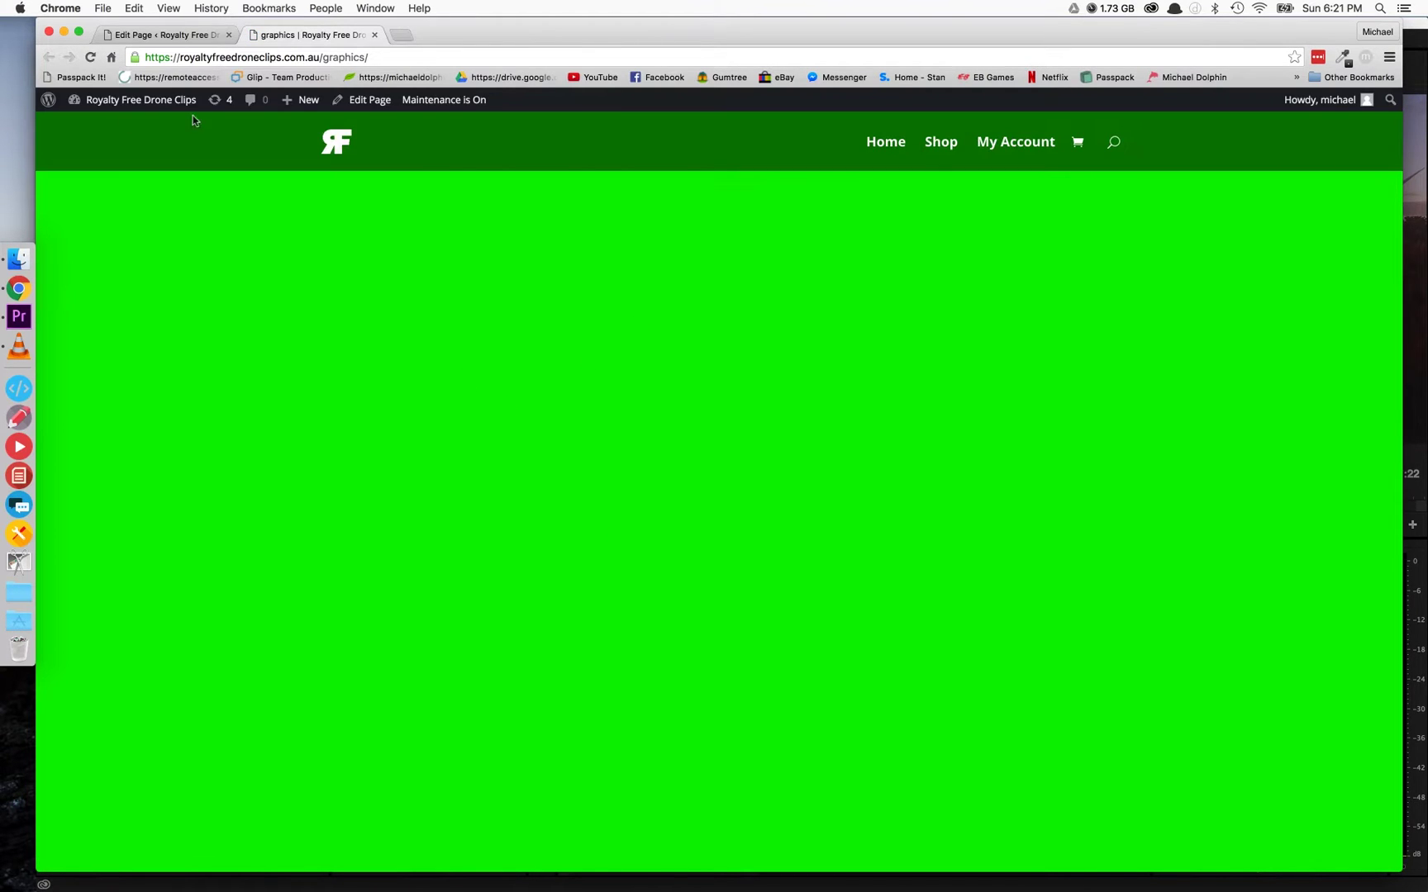
left_click(154, 35)
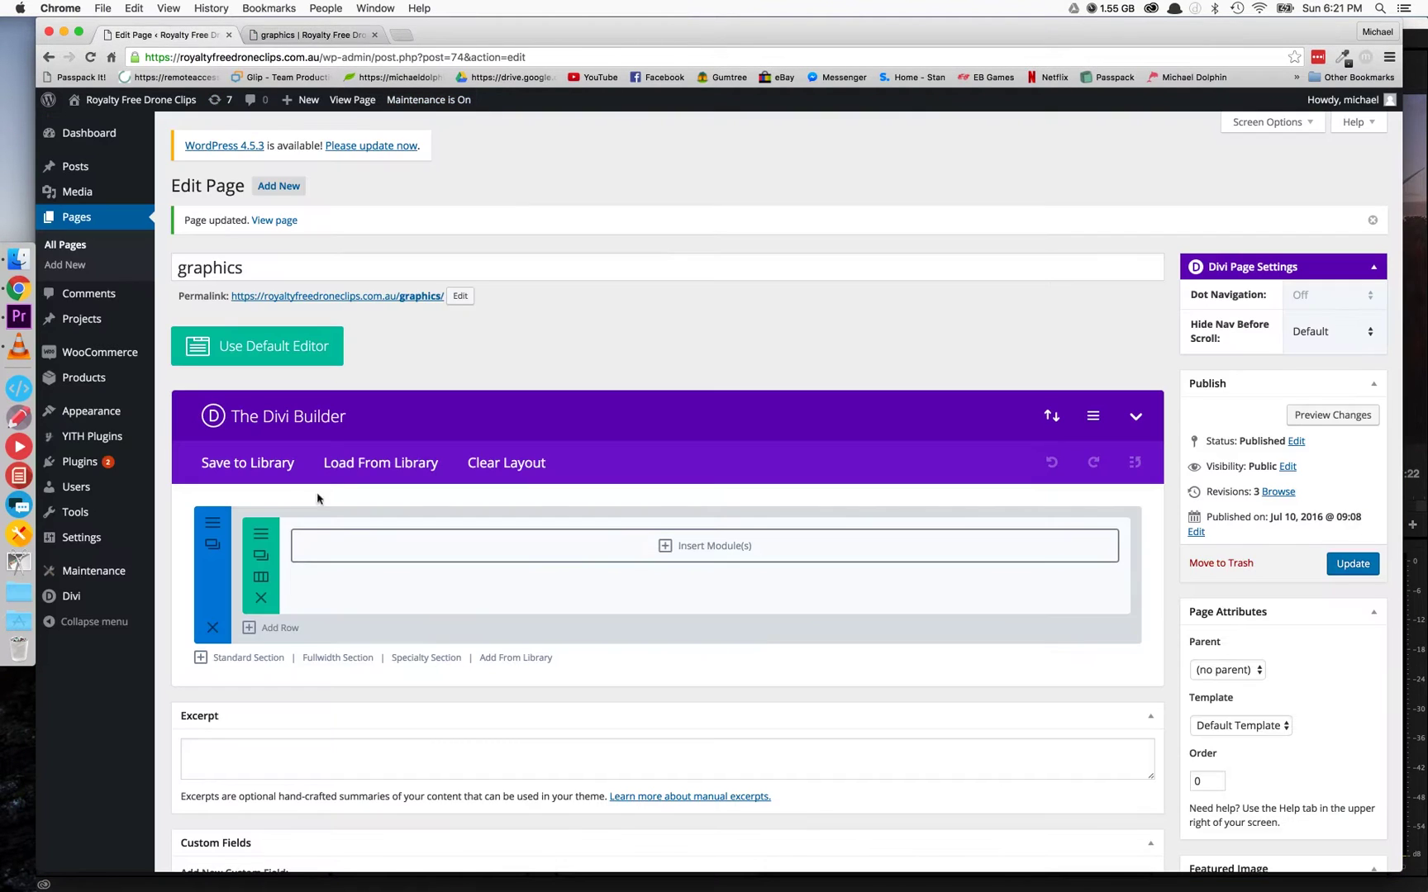
left_click(232, 658)
left_click(485, 327)
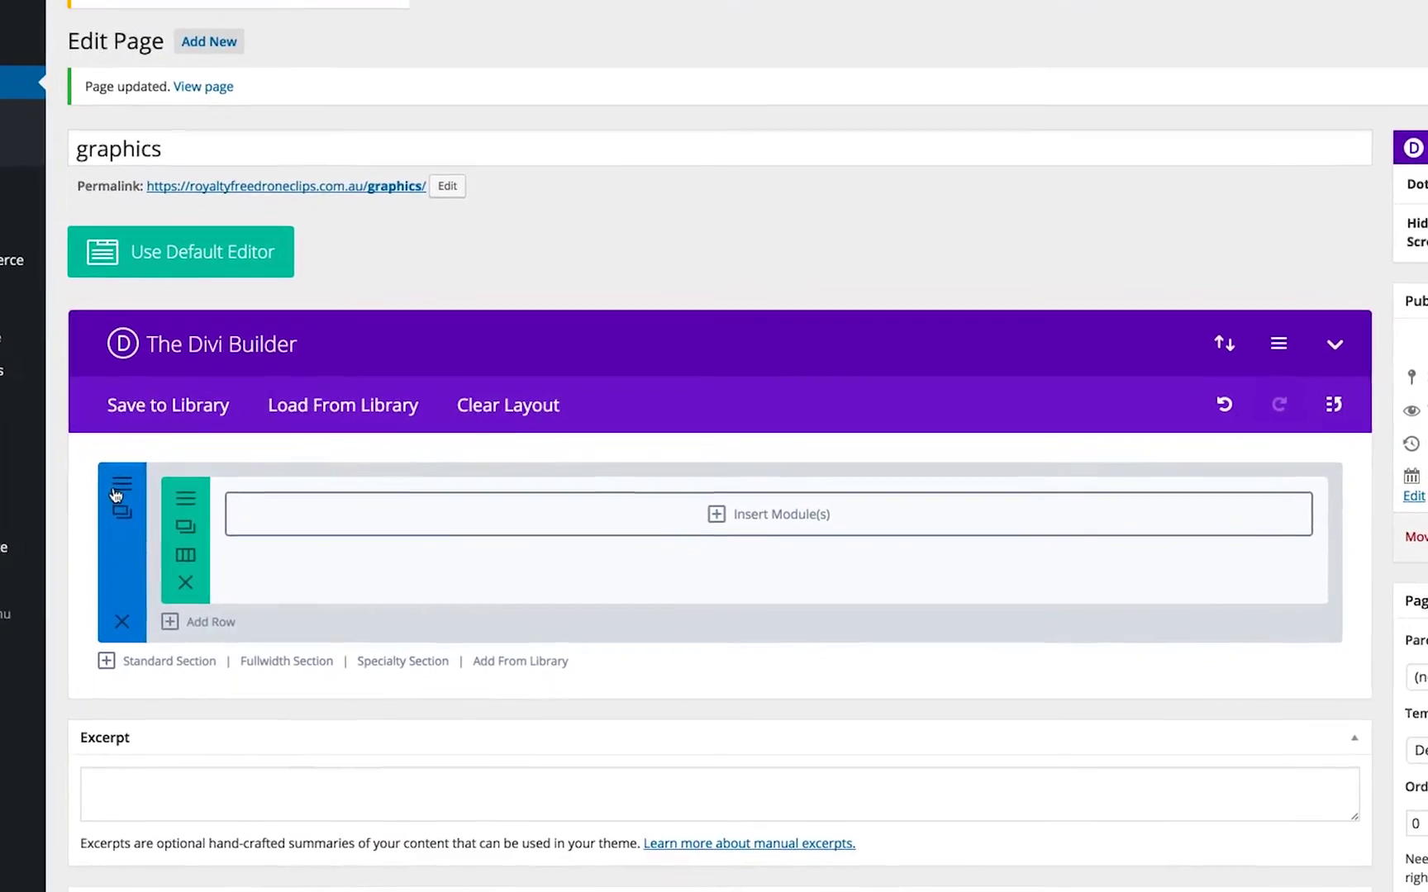
Set the section's background color to a bright green, about #00ea13.
left_click(187, 512)
left_click(588, 446)
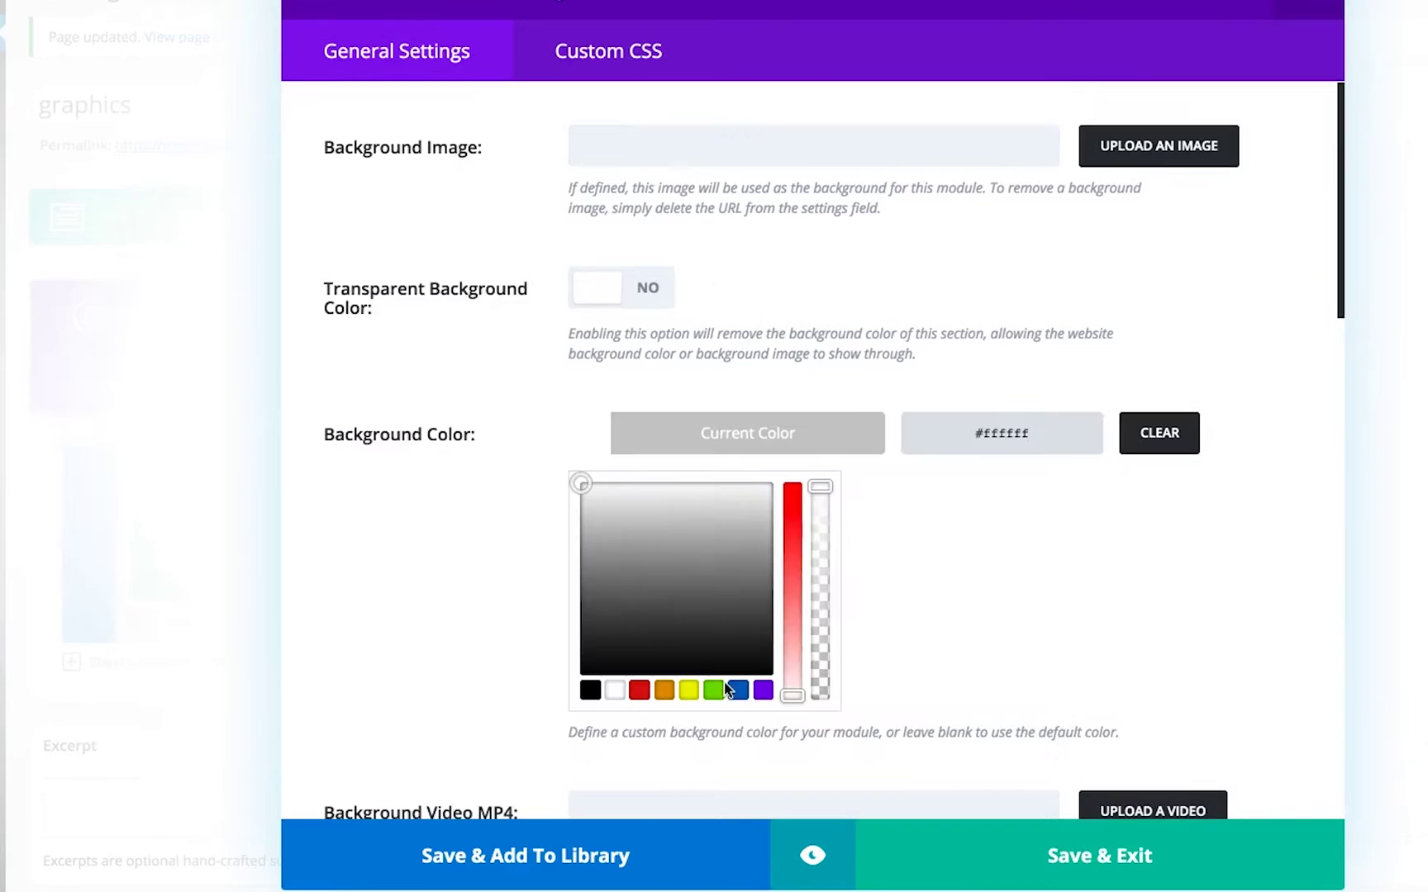
left_click(713, 690)
left_click_drag(793, 516, 793, 486)
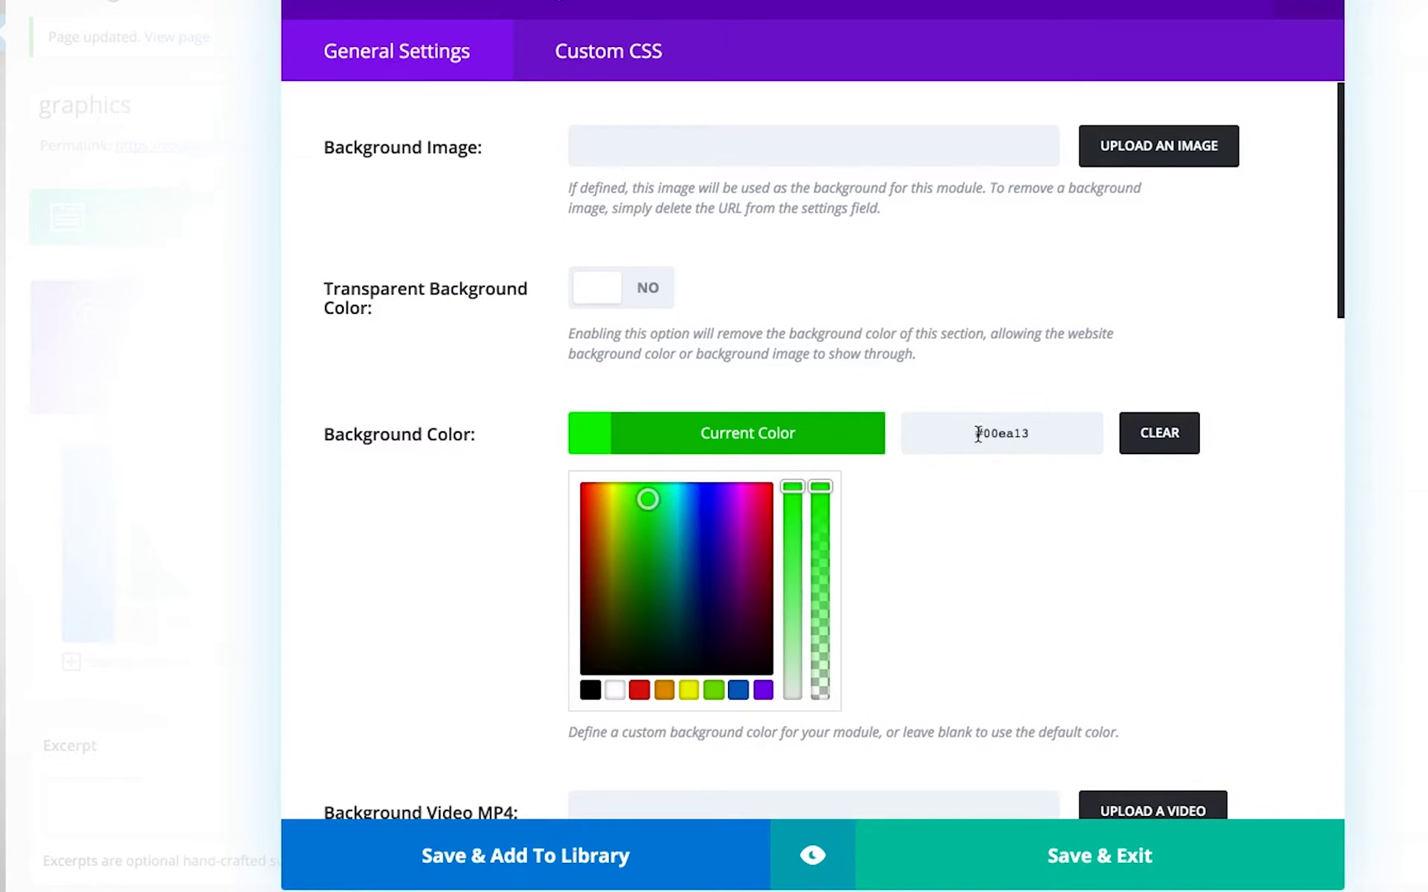
left_click_drag(679, 509, 650, 495)
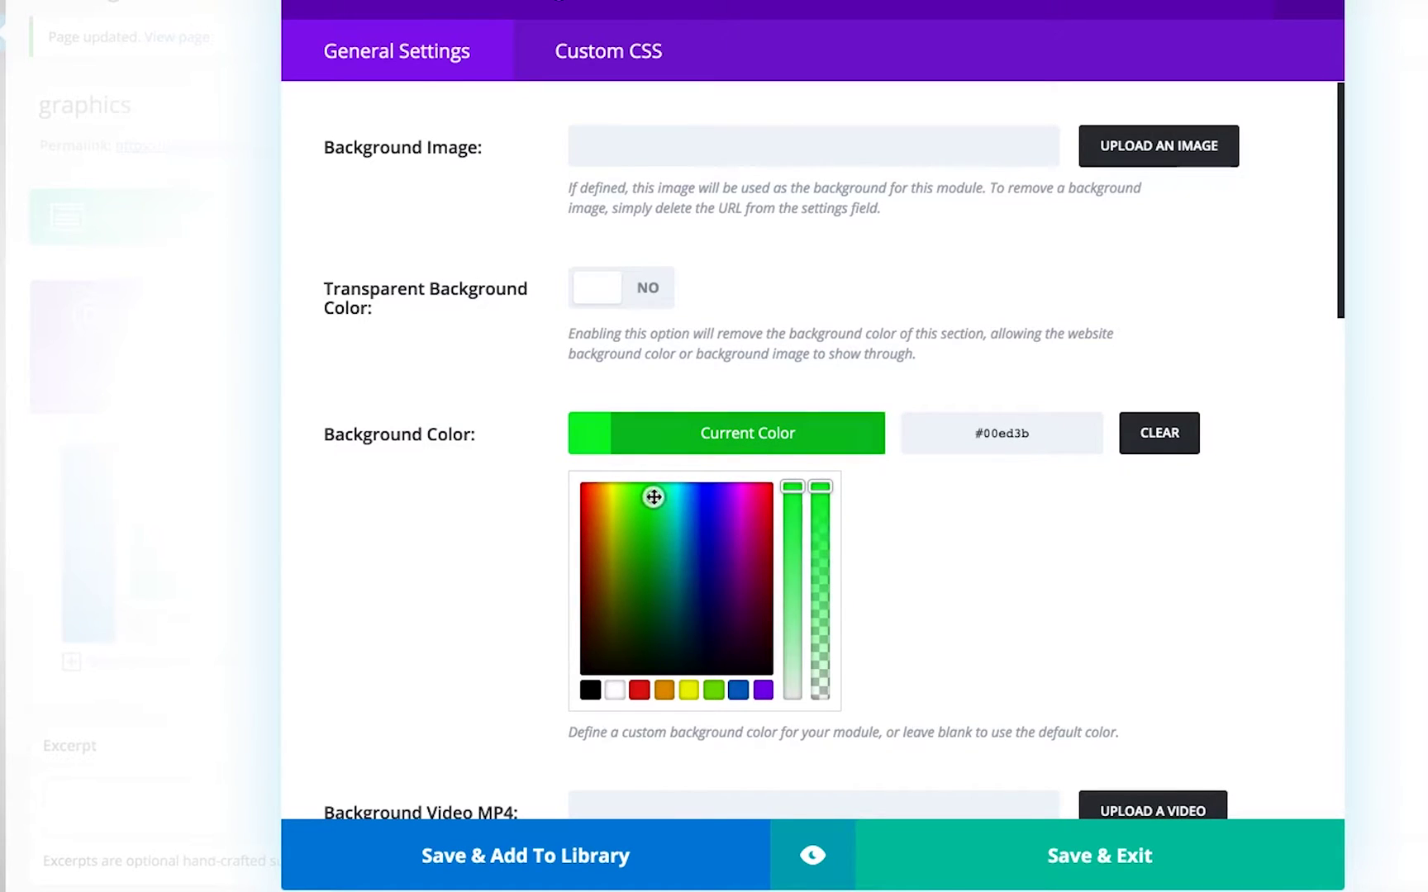
Add min-height:100vh to the section's Main Element custom CSS, preview the section, and save its settings.
left_click(570, 75)
left_click(414, 538)
type("min-height:100vh;")
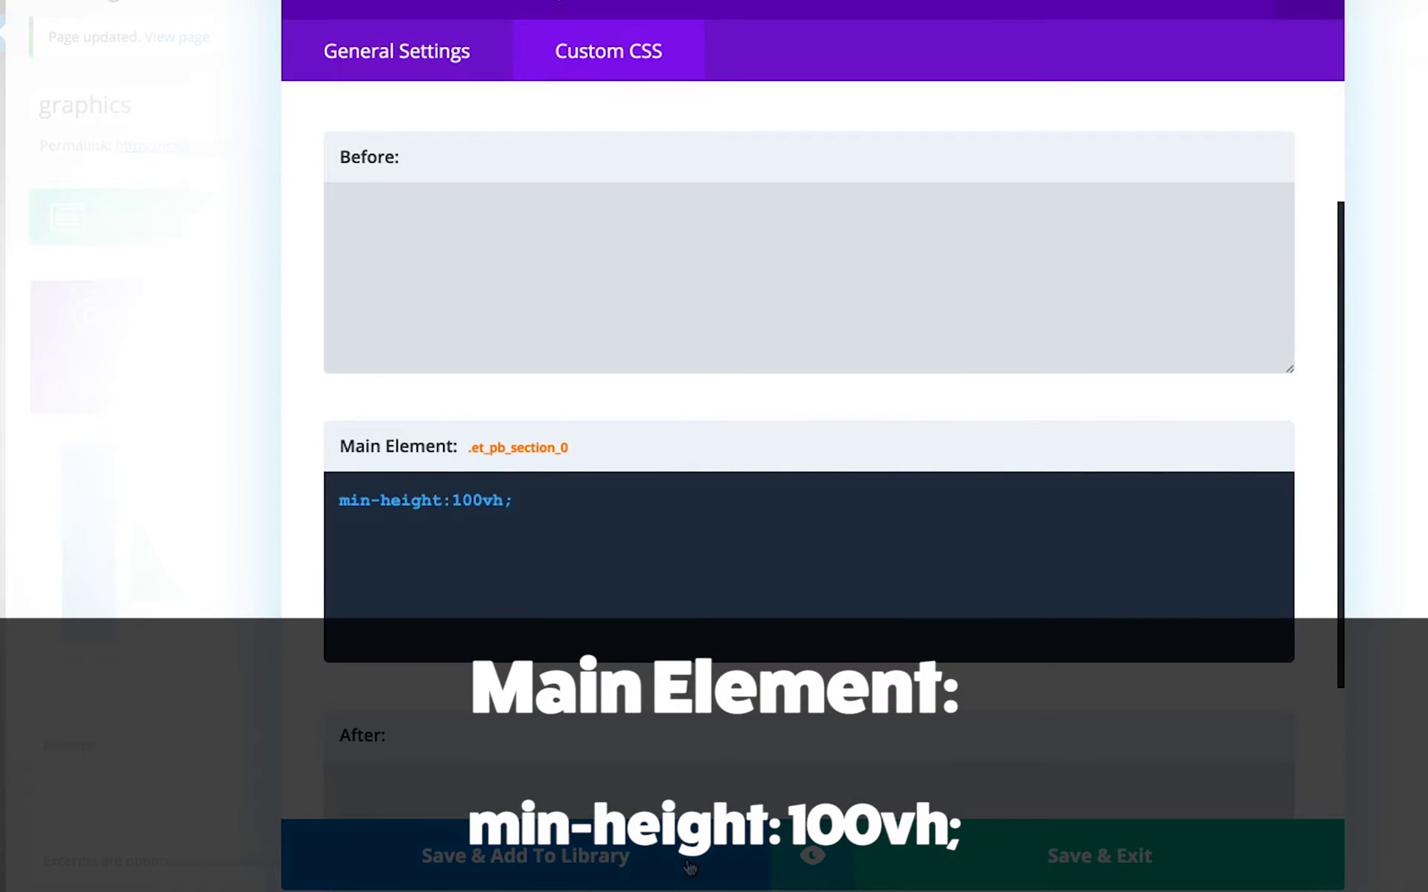
left_click(816, 854)
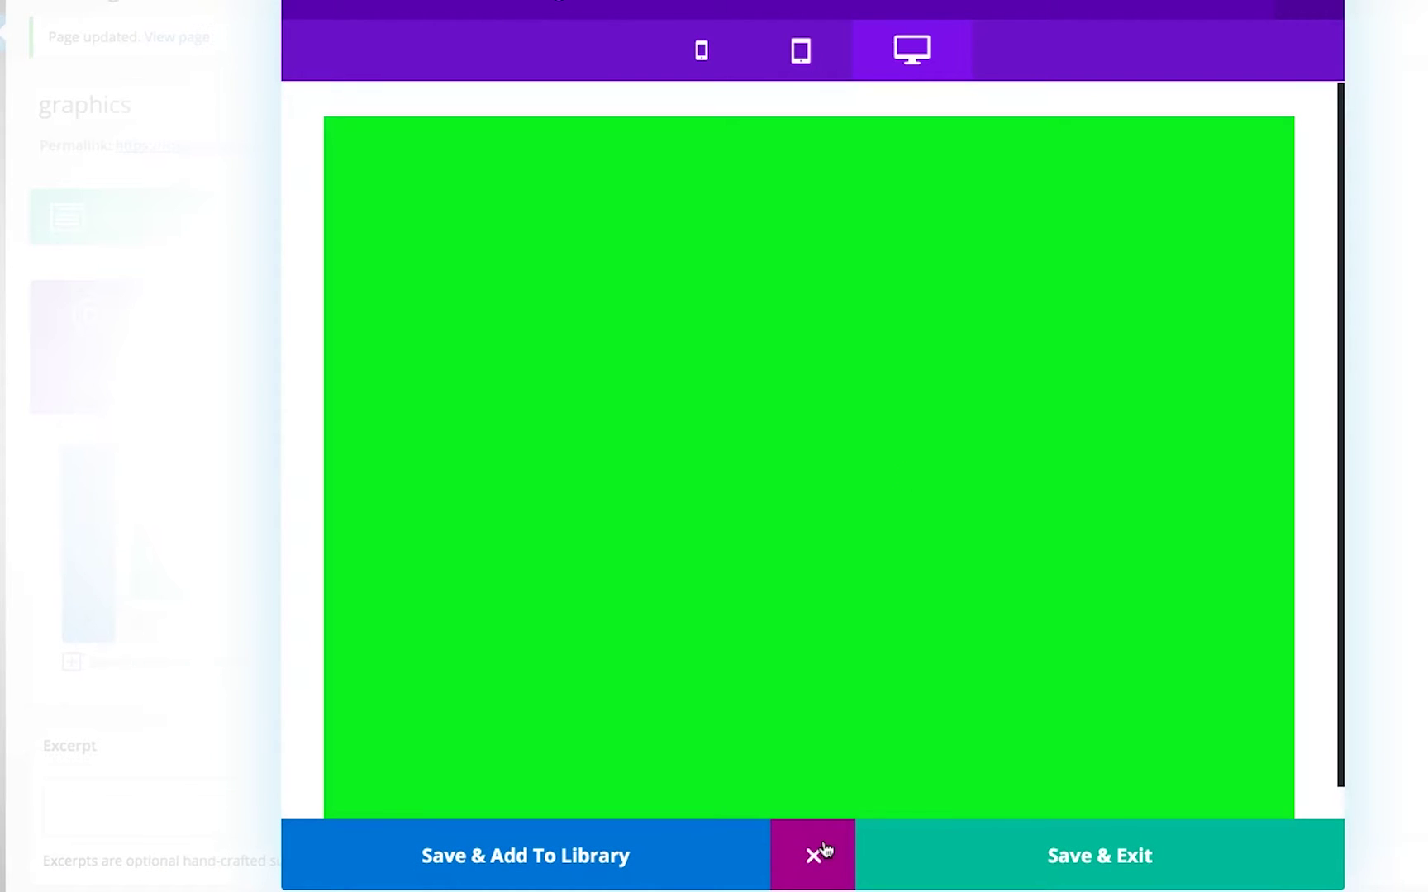
left_click(1019, 864)
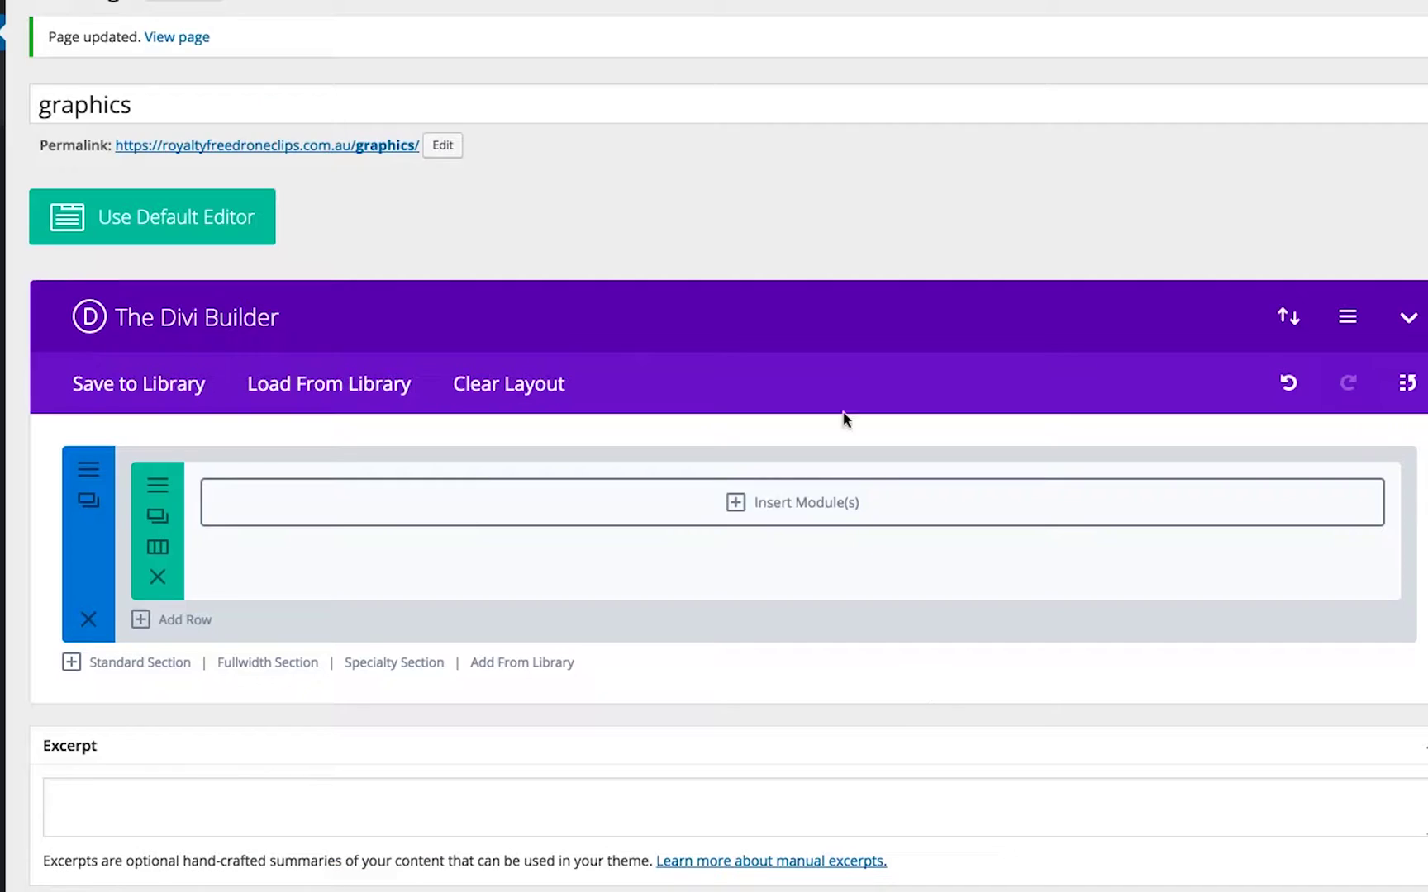
Insert a Circle Counter module into the section's row.
scroll(744, 248, "down", 1)
left_click(789, 424)
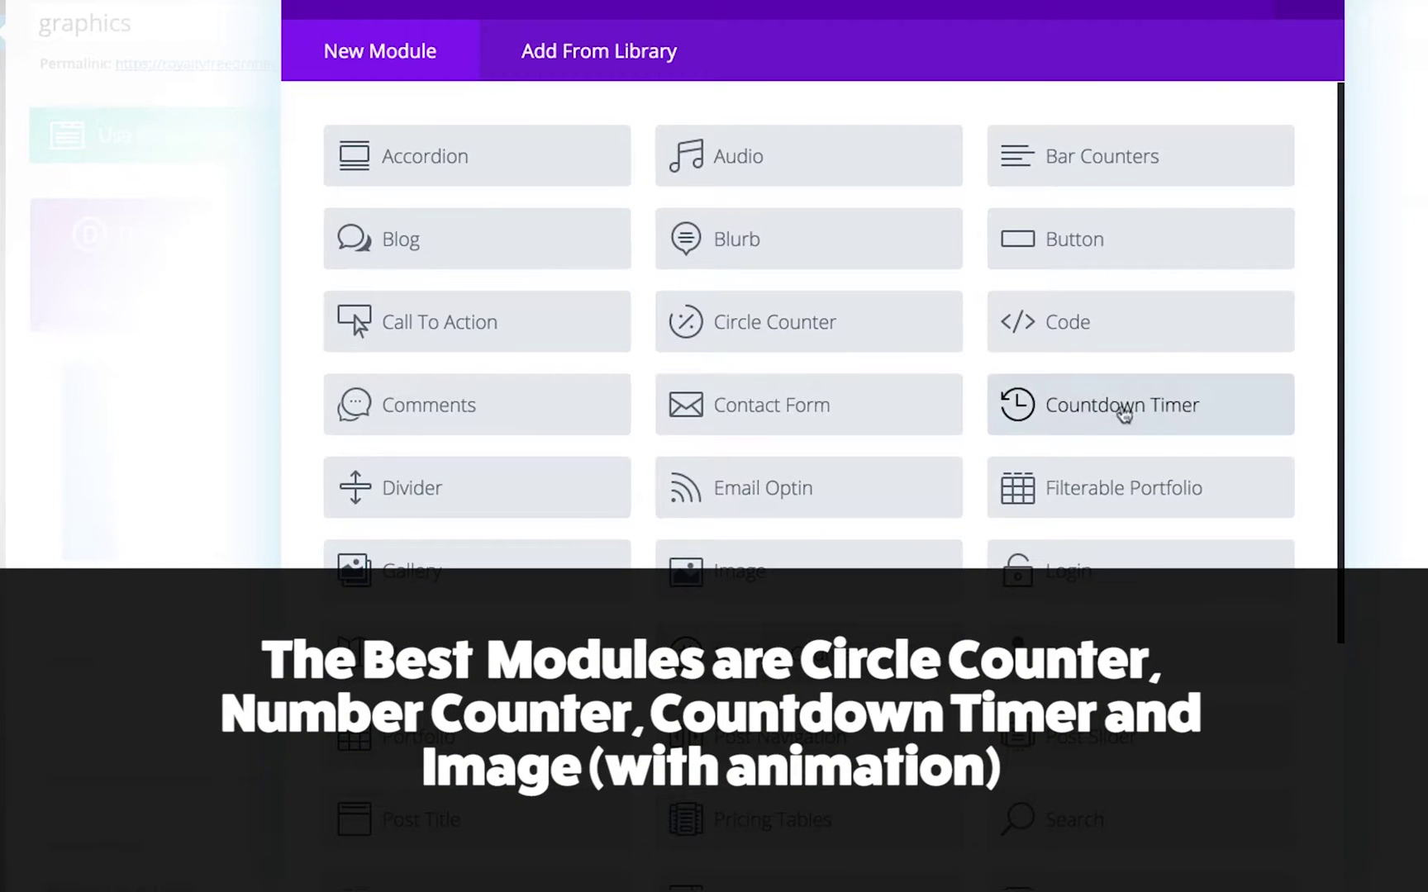
scroll(580, 504, "down", 4)
scroll(580, 503, "up", 4)
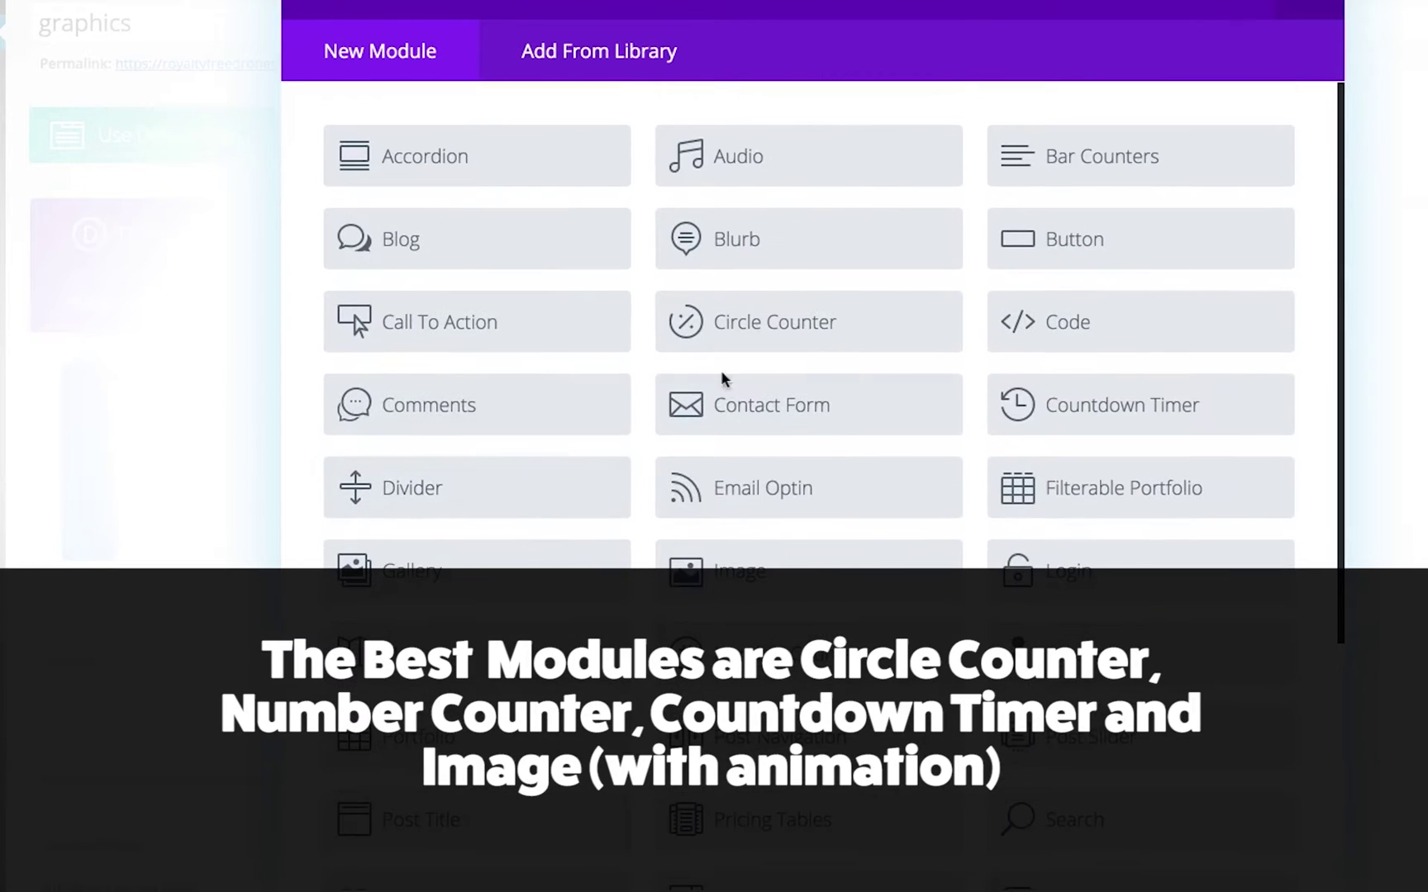
left_click(758, 331)
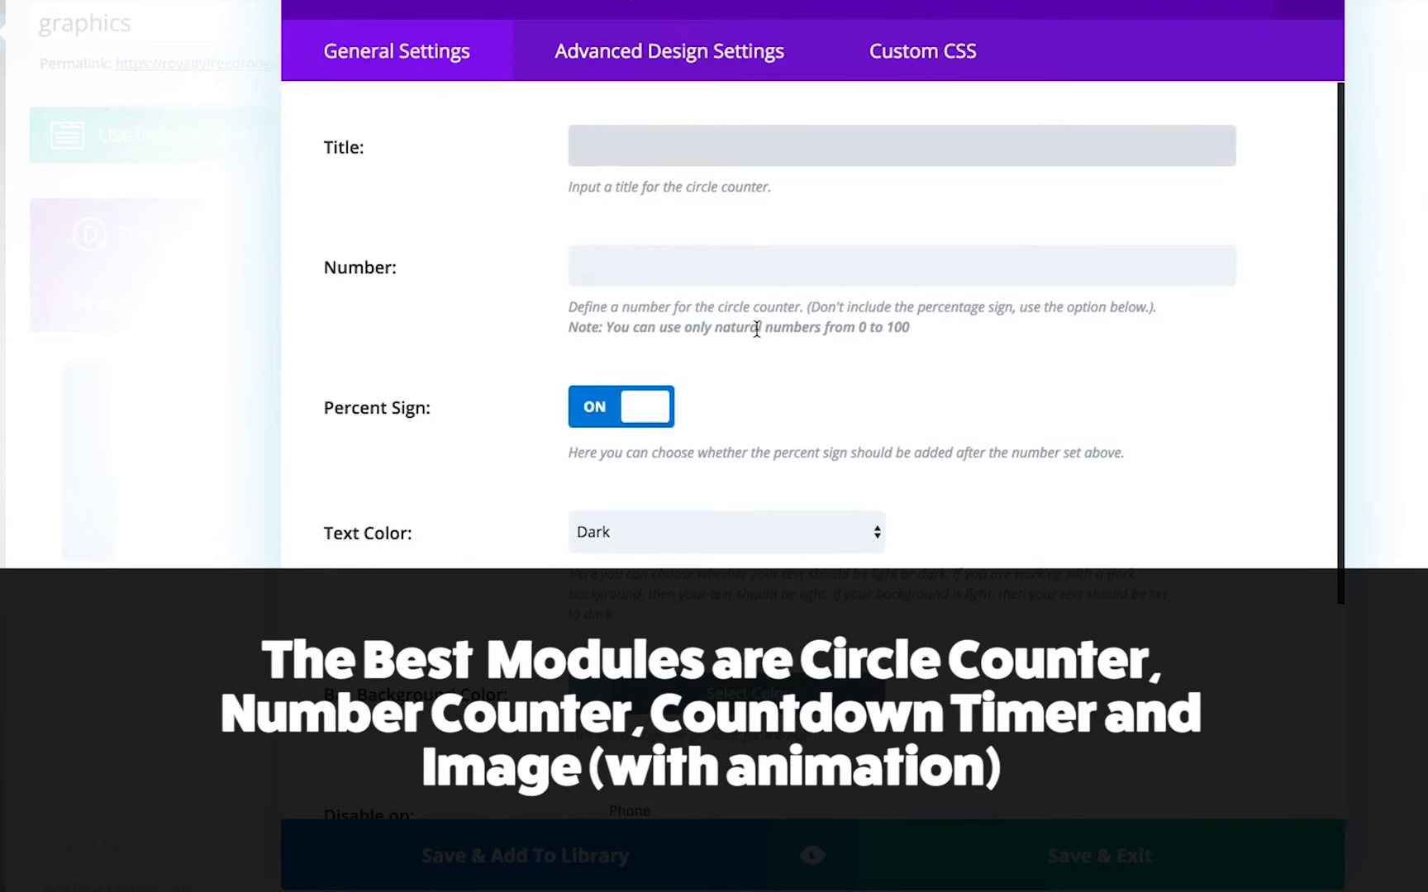
Title the counter "This is a circle counter" and set its number to 100.
left_click(599, 142)
type("This is a circle counter")
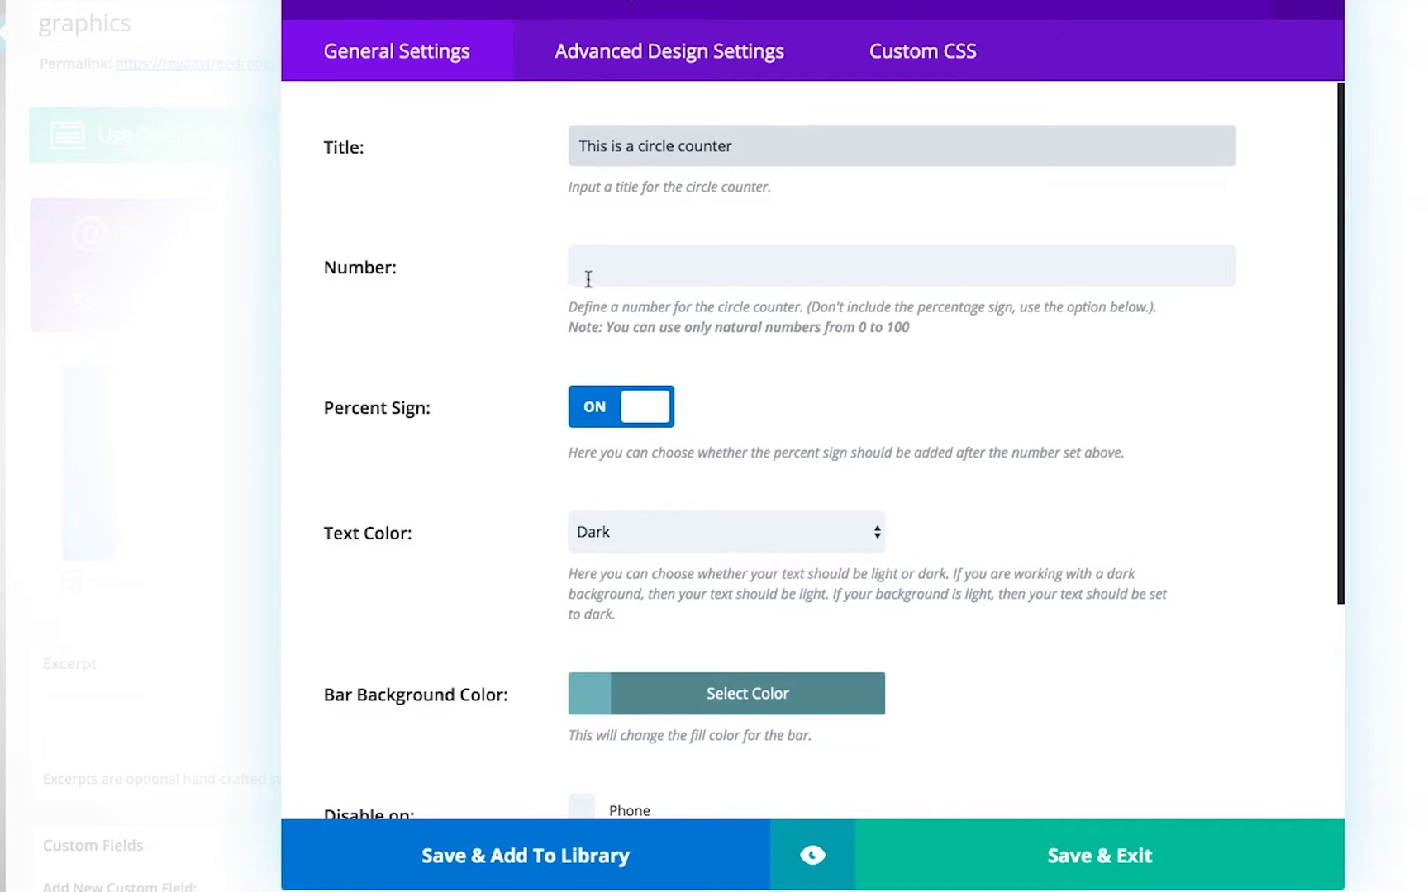
left_click(601, 282)
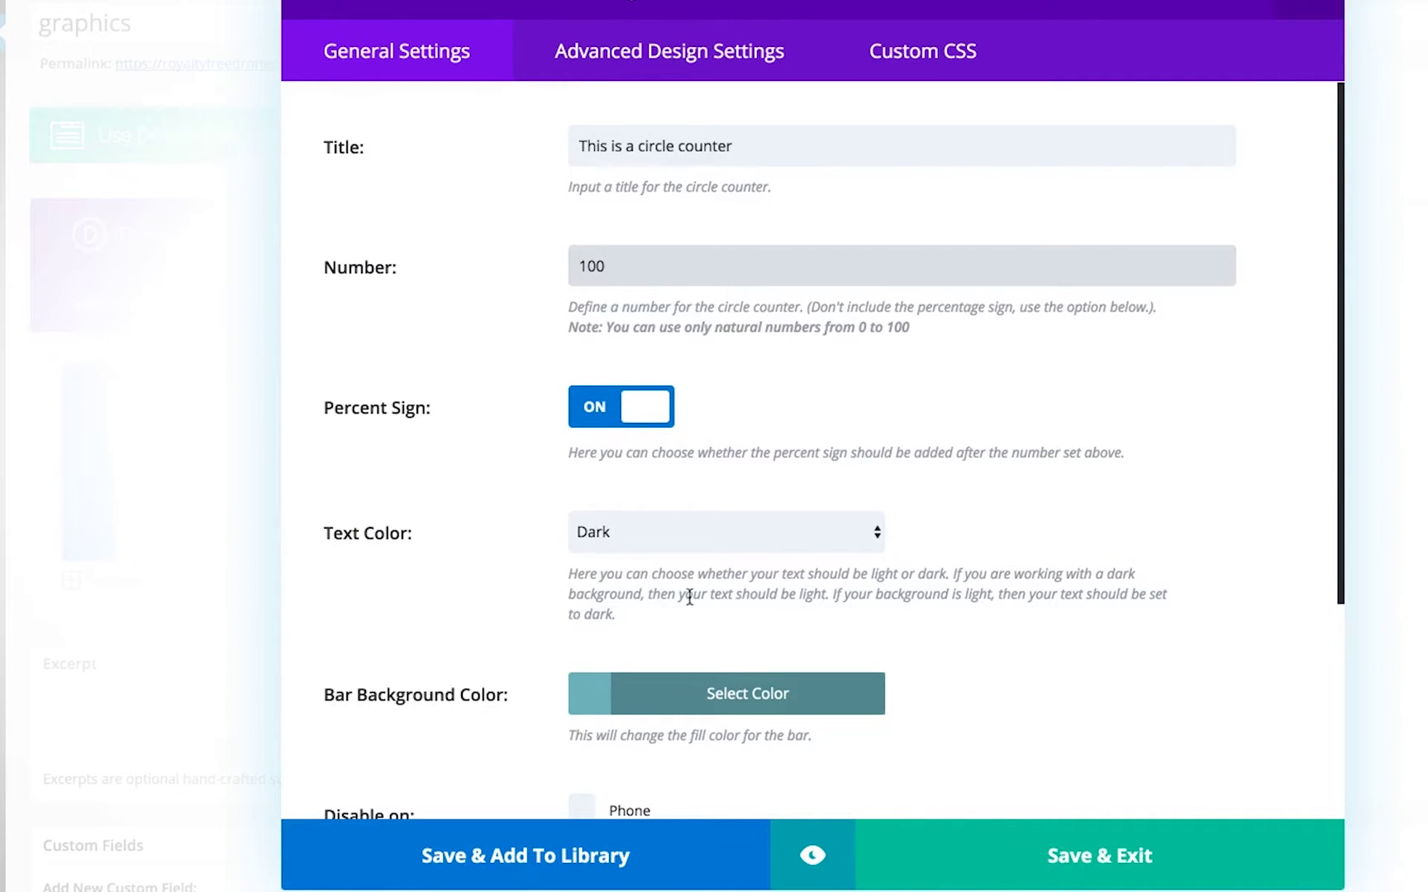
Set the counter's bar background color to white (#ffffff) and its text color to Light, and preview the result.
left_click(608, 704)
scroll(678, 479, "down", 3)
left_click(615, 662)
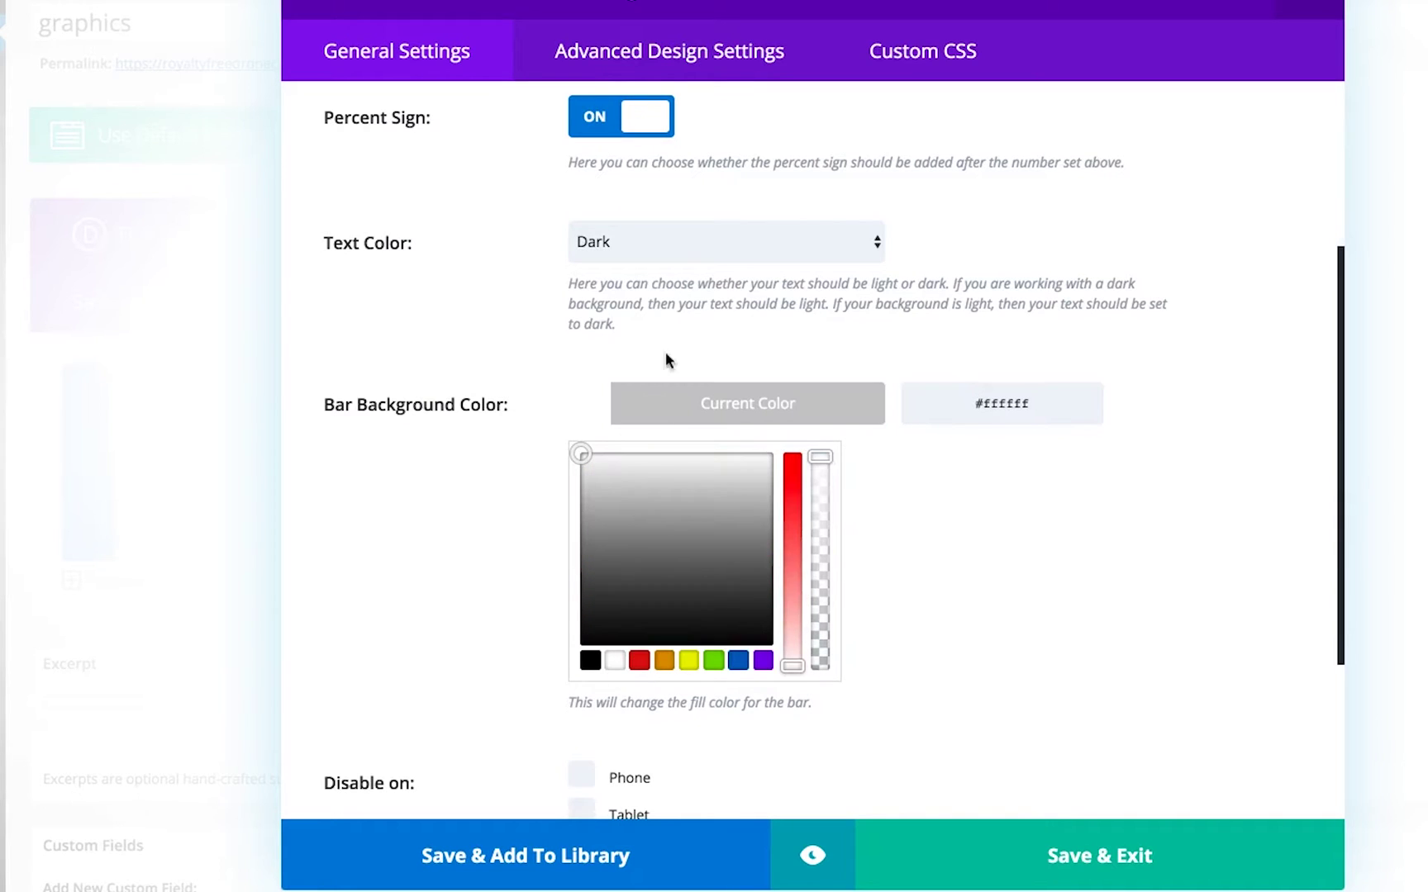
left_click(582, 403)
left_click(621, 244)
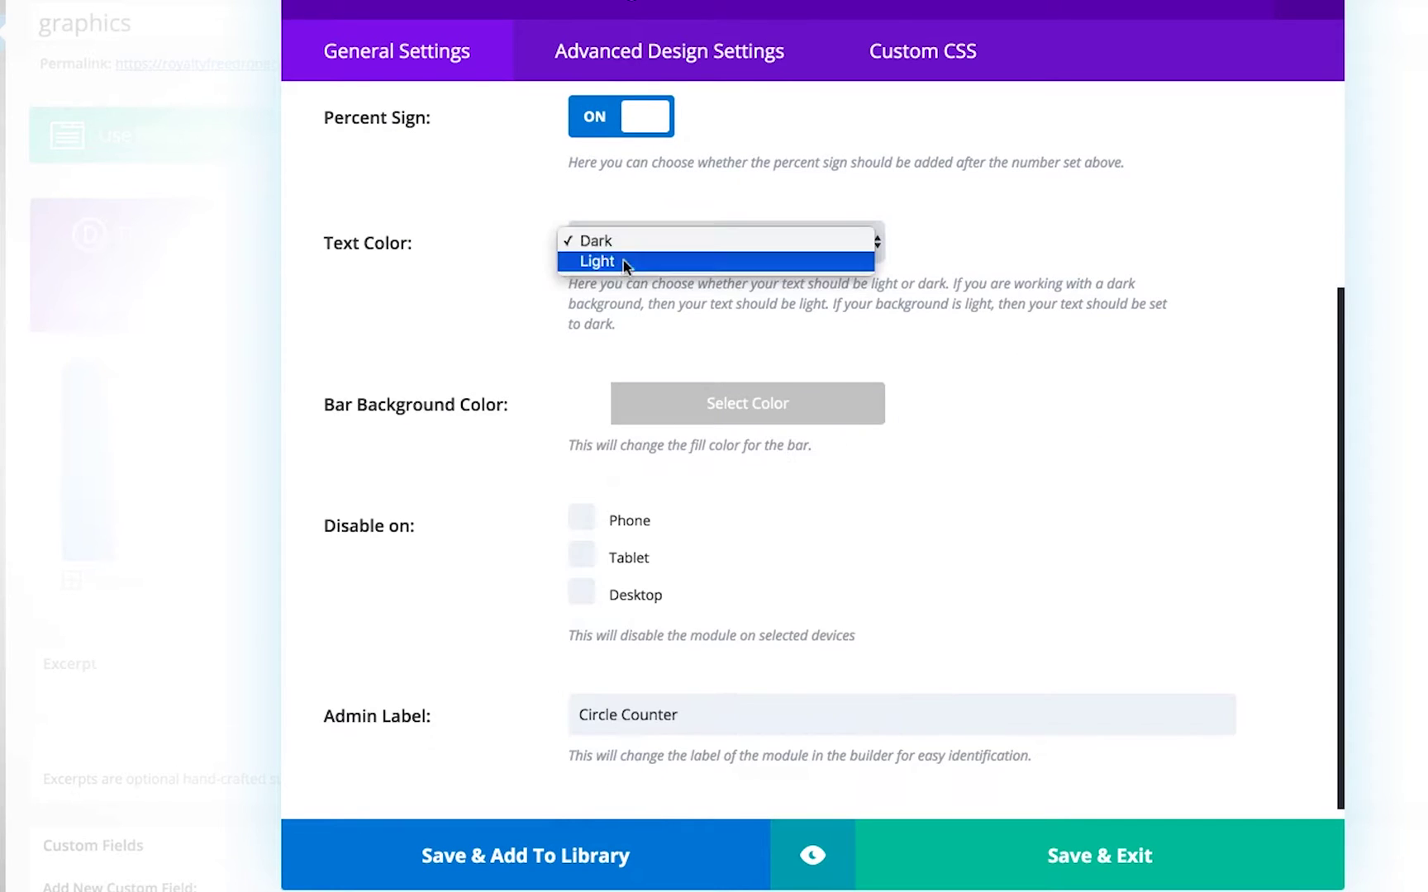
left_click(568, 262)
scroll(469, 264, "down", 1)
scroll(471, 262, "up", 4)
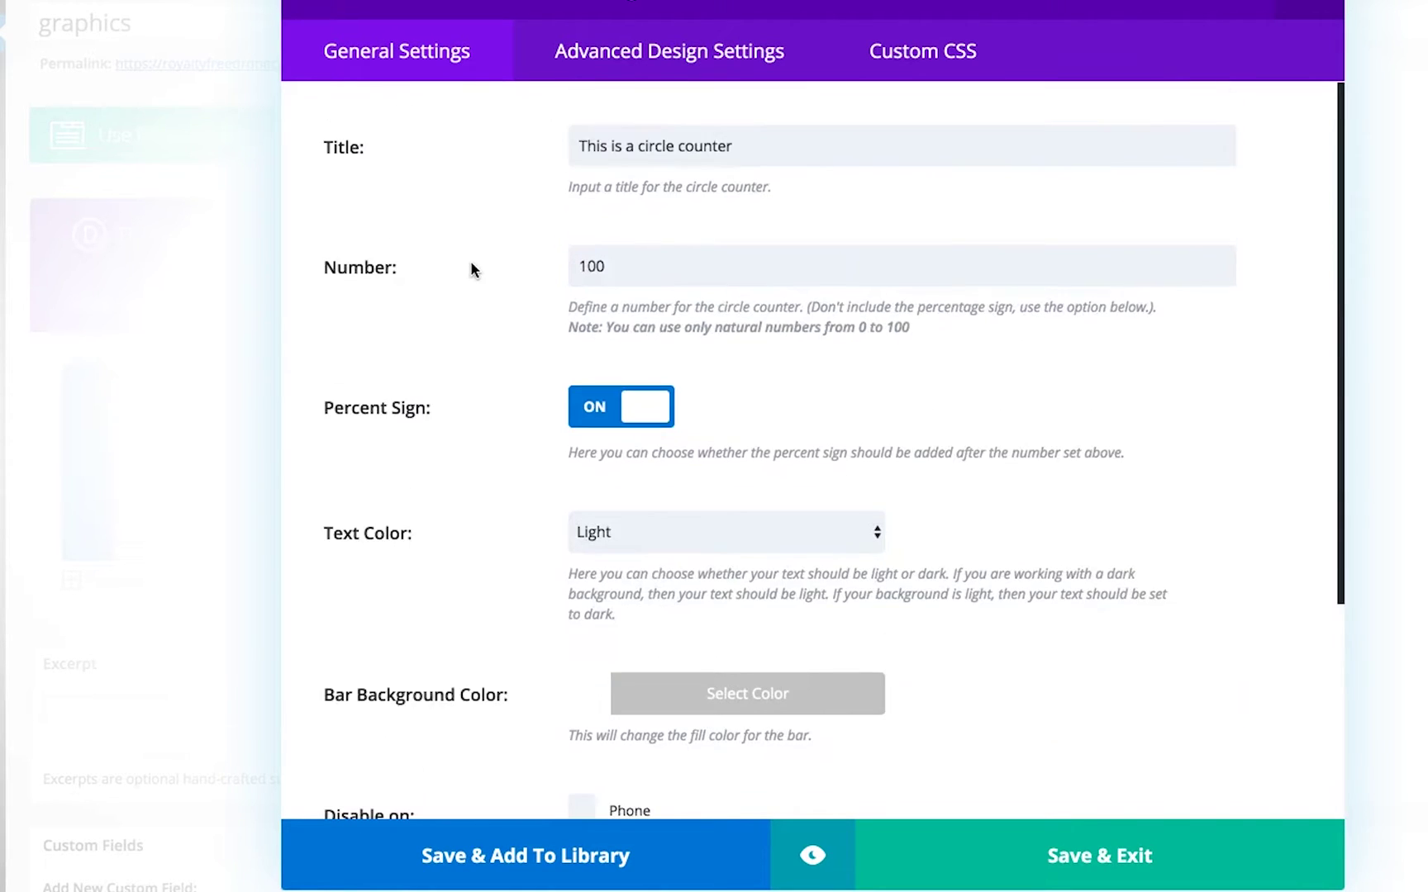
left_click(812, 851)
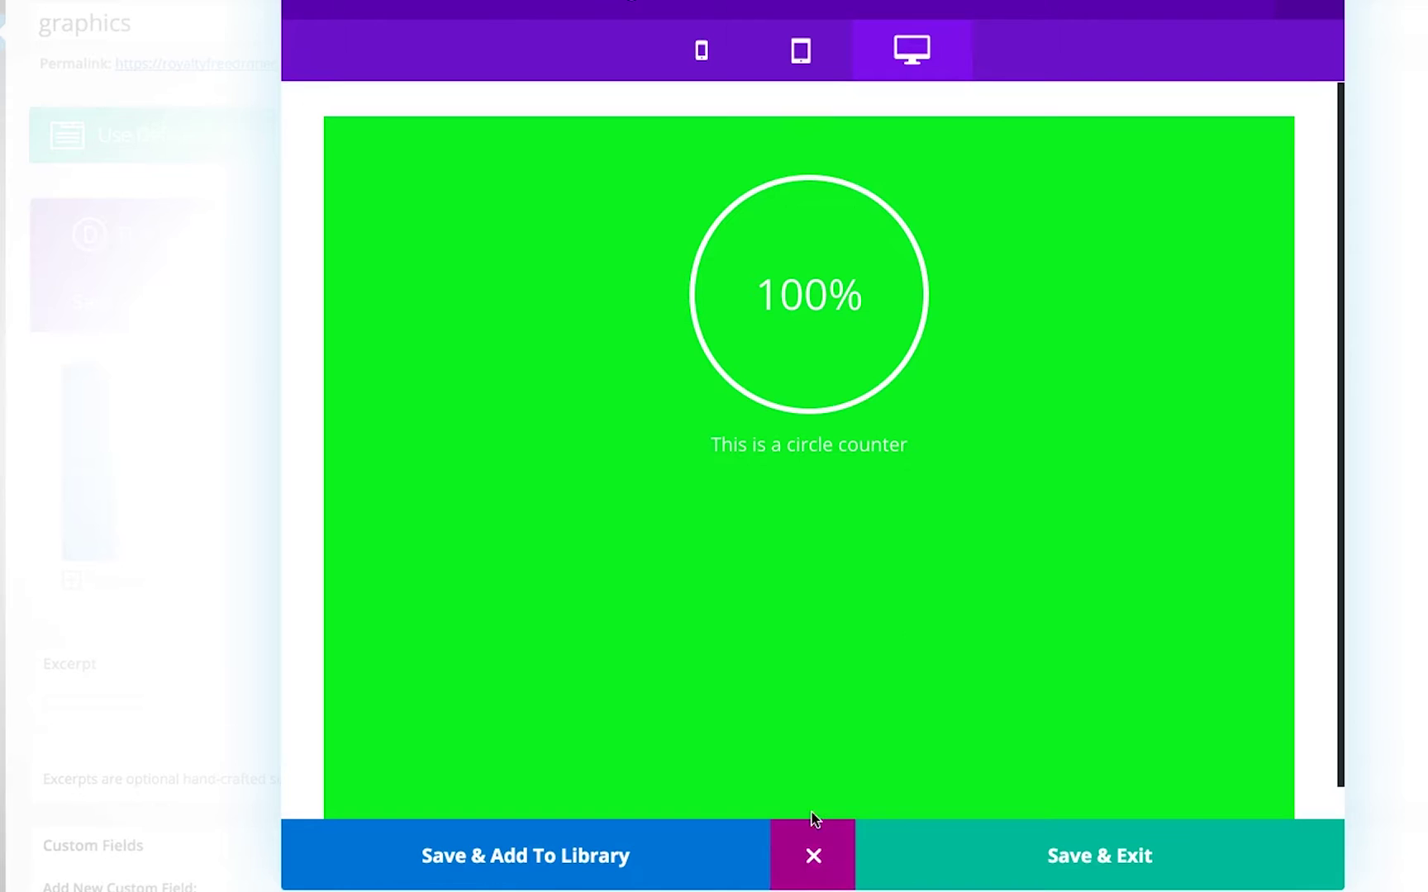
left_click(813, 860)
Make the counter's title bold, size 37, with white text, and preview the styling.
left_click(684, 53)
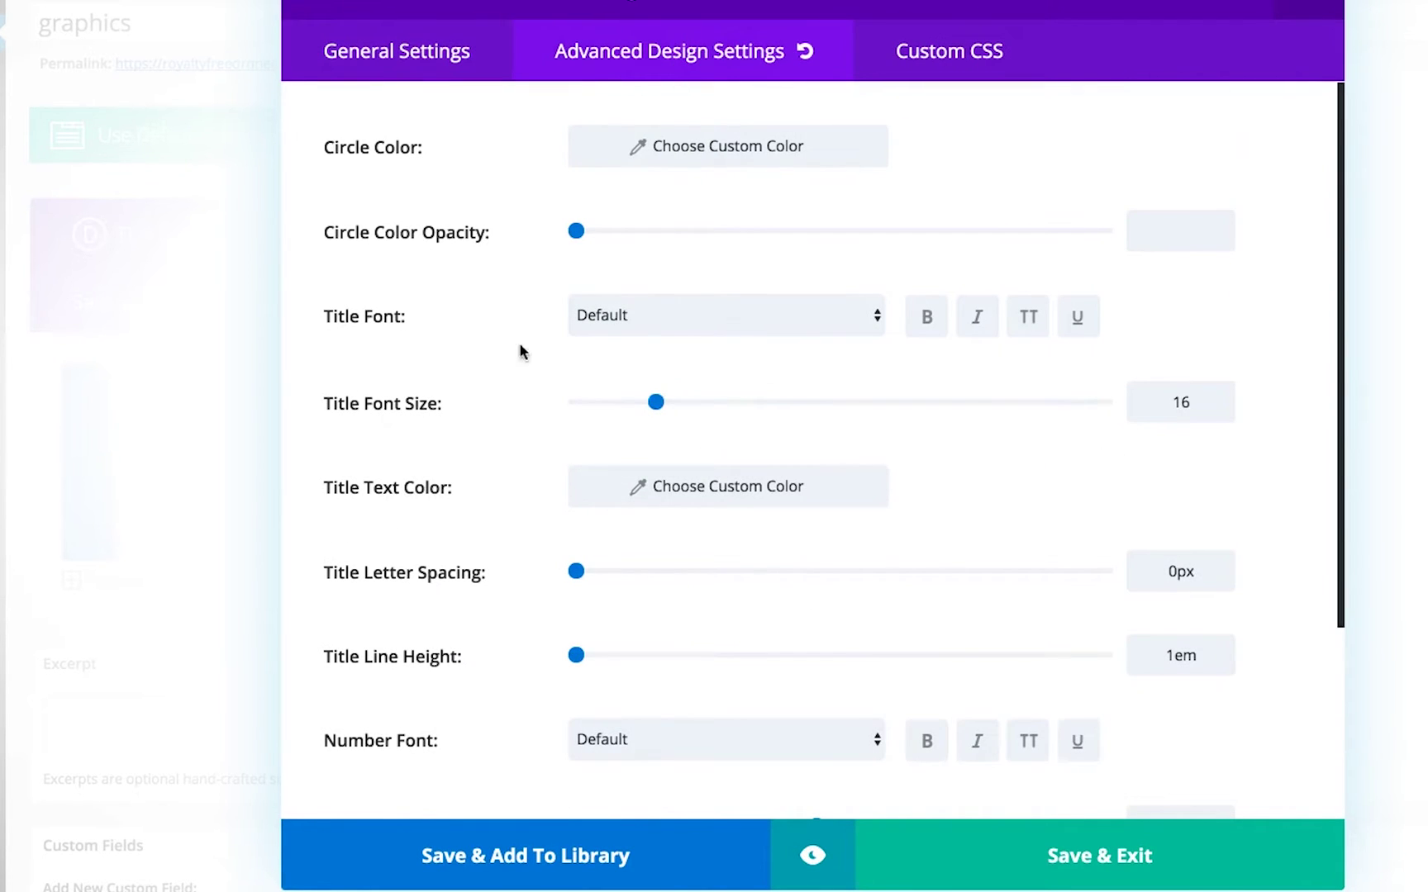
left_click(927, 316)
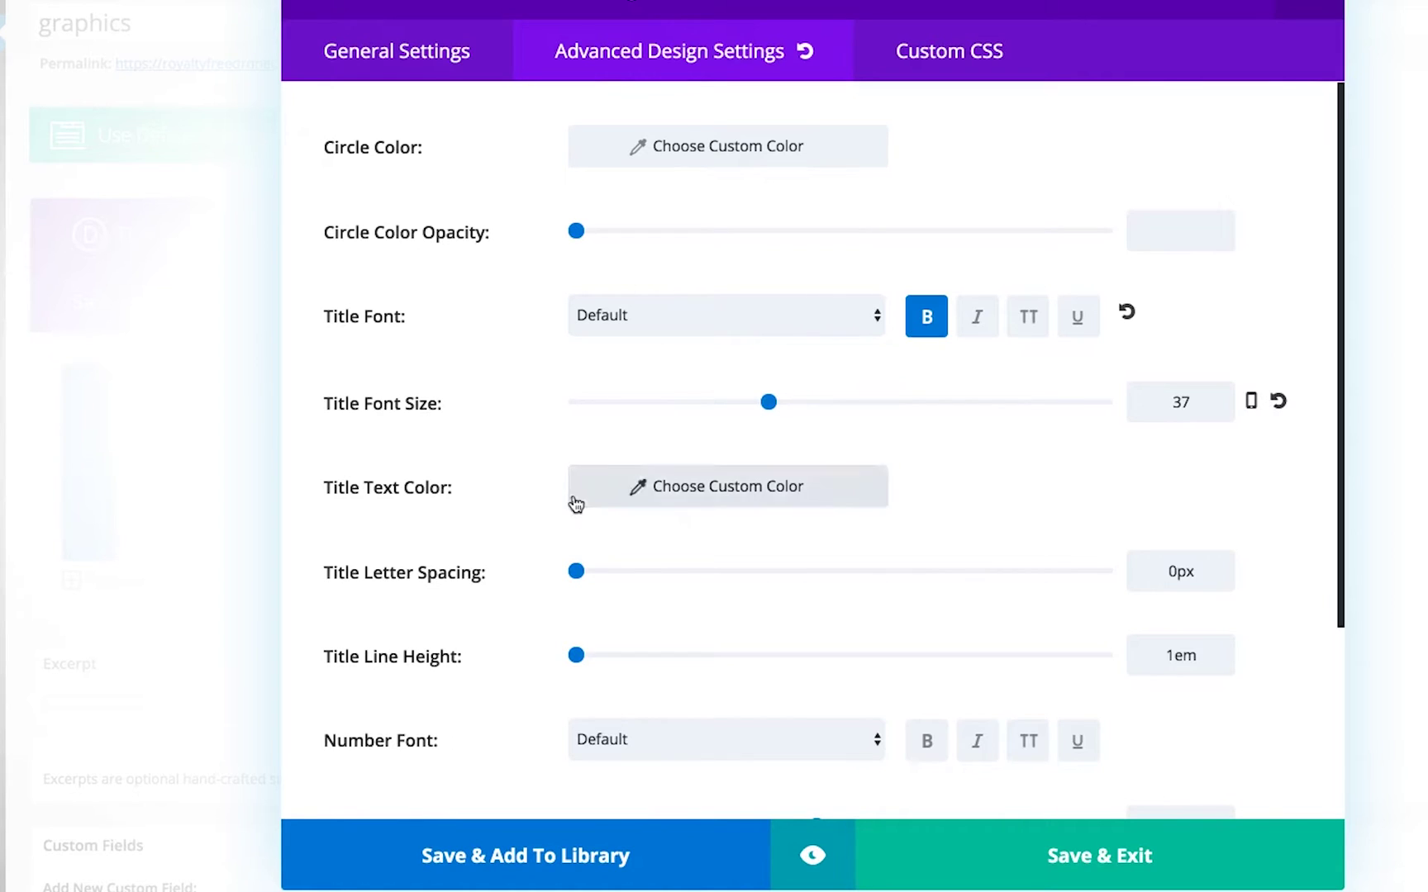
left_click(578, 487)
left_click(813, 856)
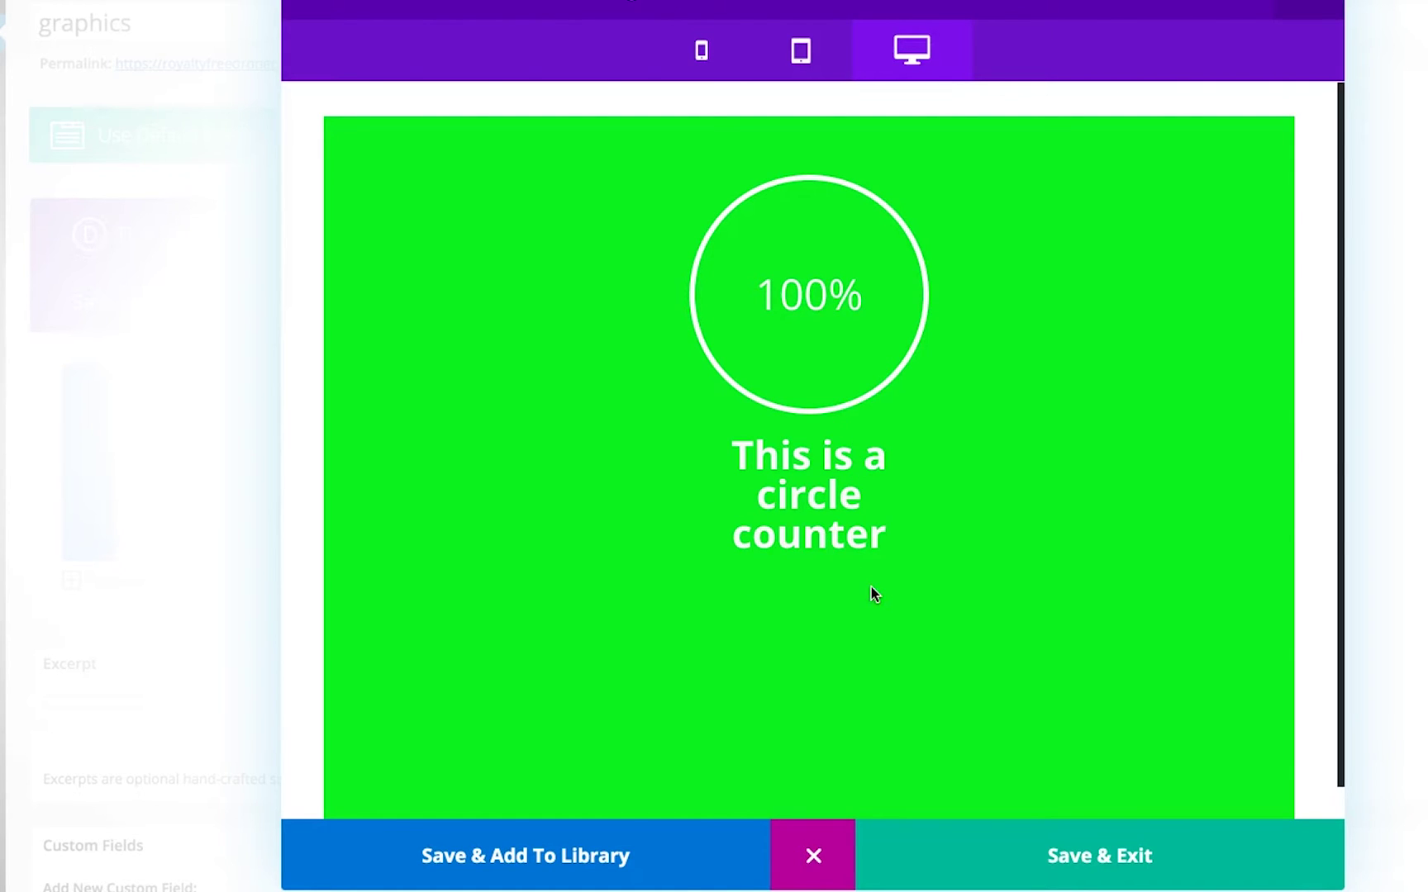
left_click(813, 856)
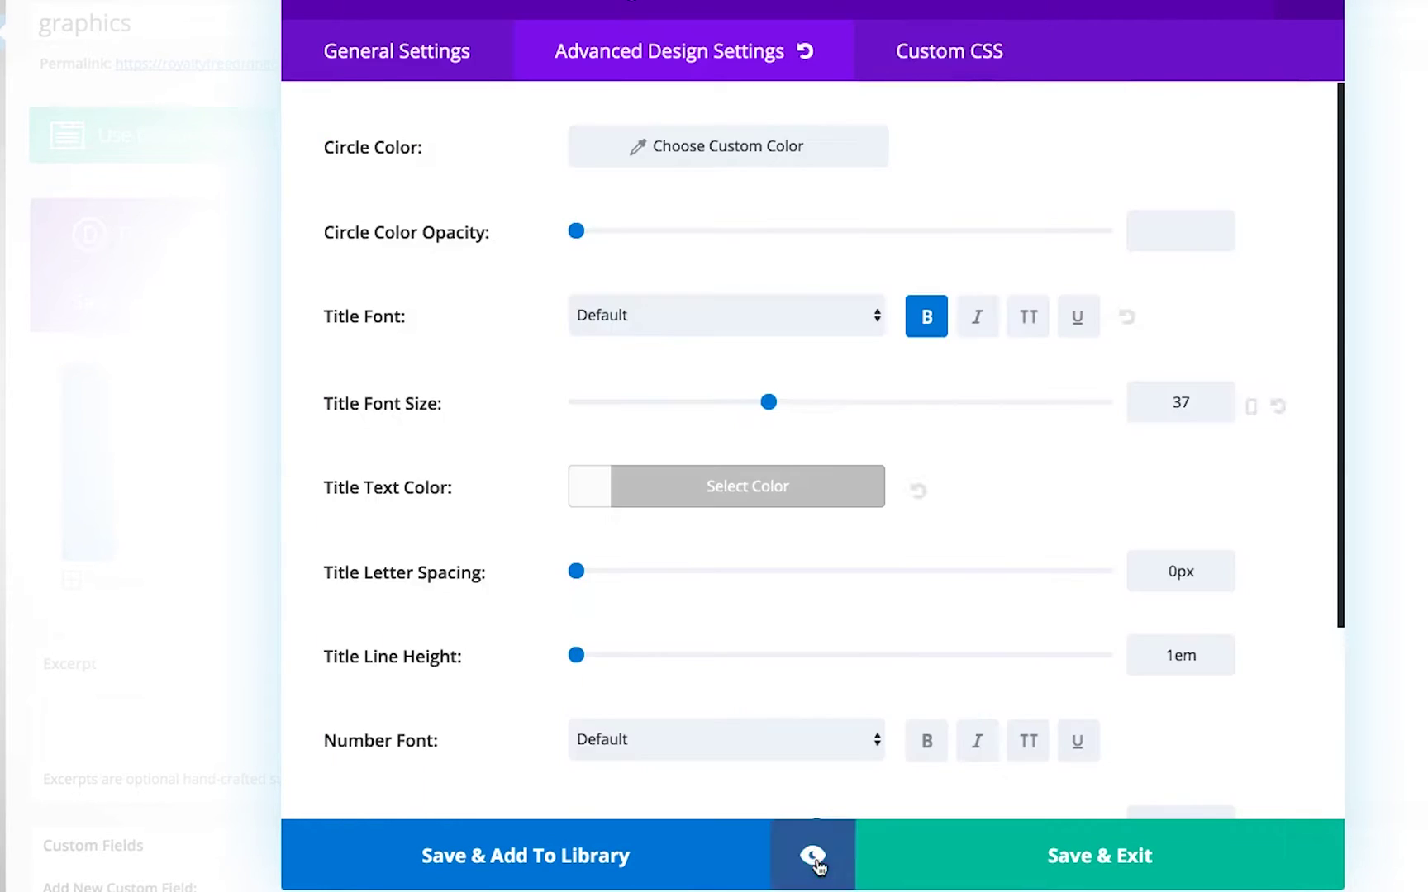
Clear the counter's title text and preview the module without it.
left_click(397, 51)
left_click_drag(735, 146, 267, 146)
key("BackSpace")
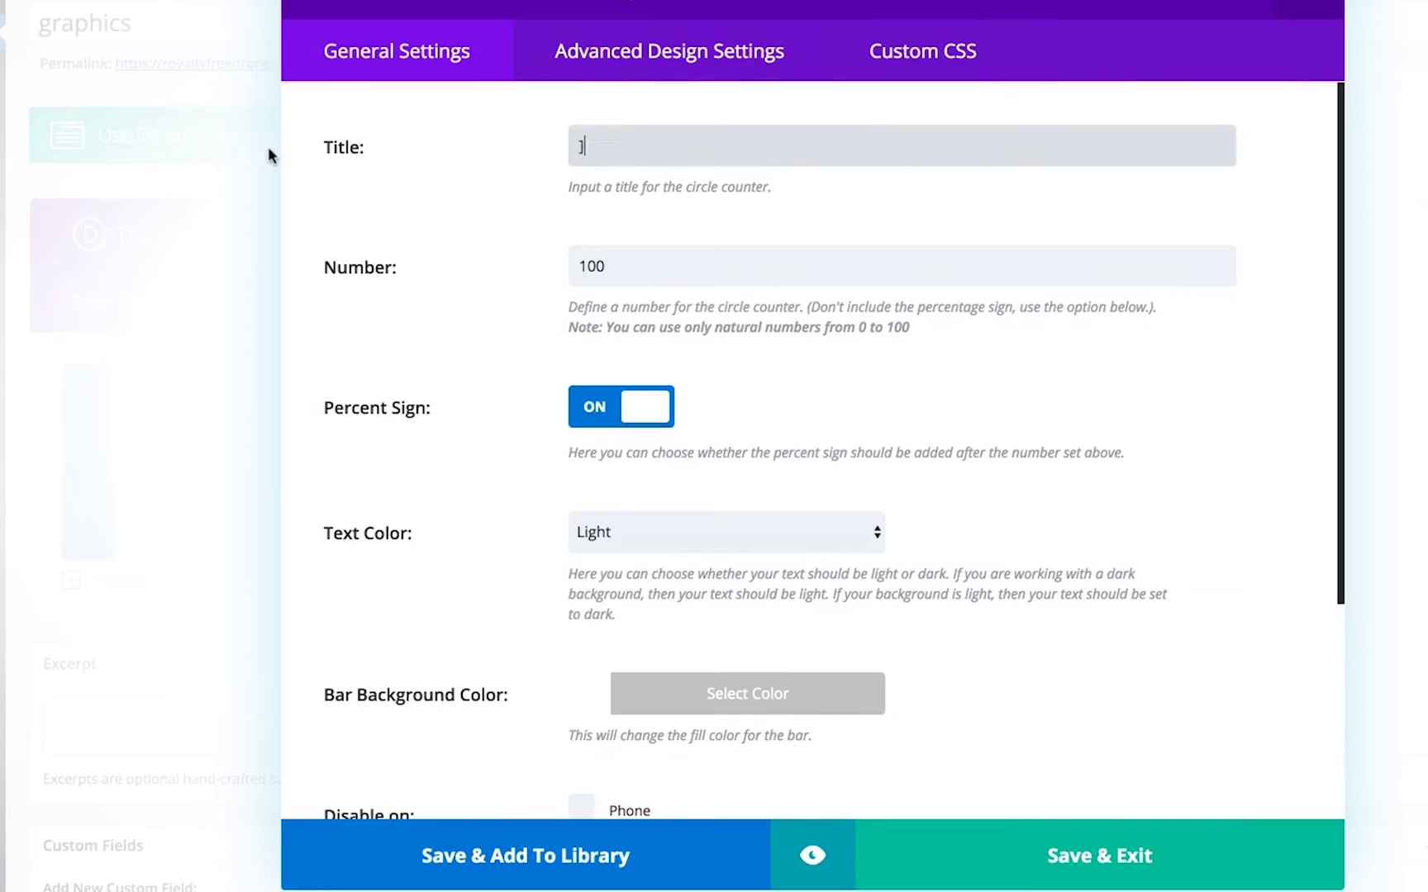
left_click(813, 856)
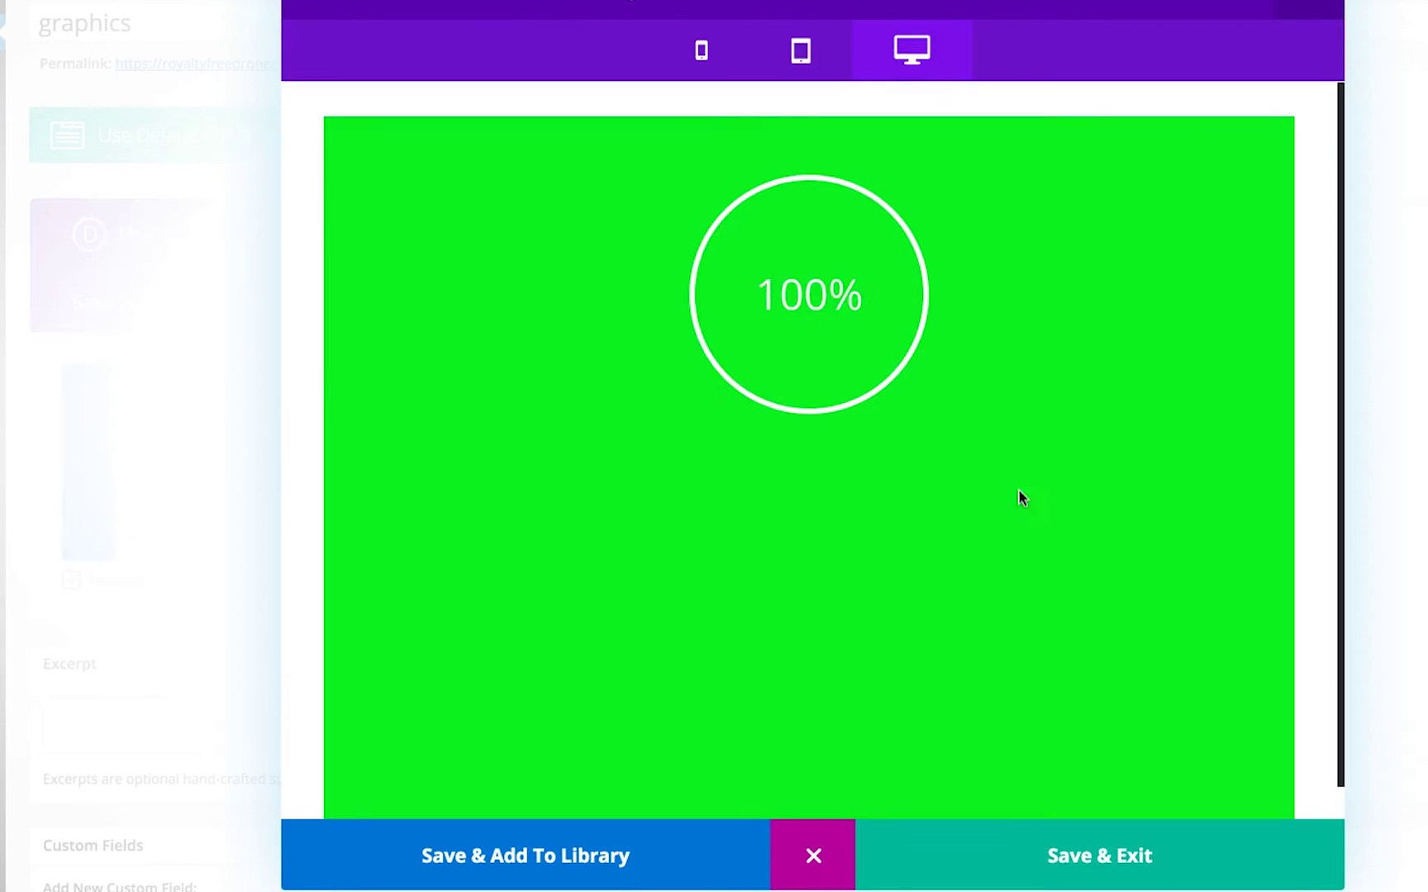
left_click(813, 856)
Change the counter's bar background color to pink (#fc0097) and preview the circle.
scroll(607, 451, "down", 1)
left_click(609, 655)
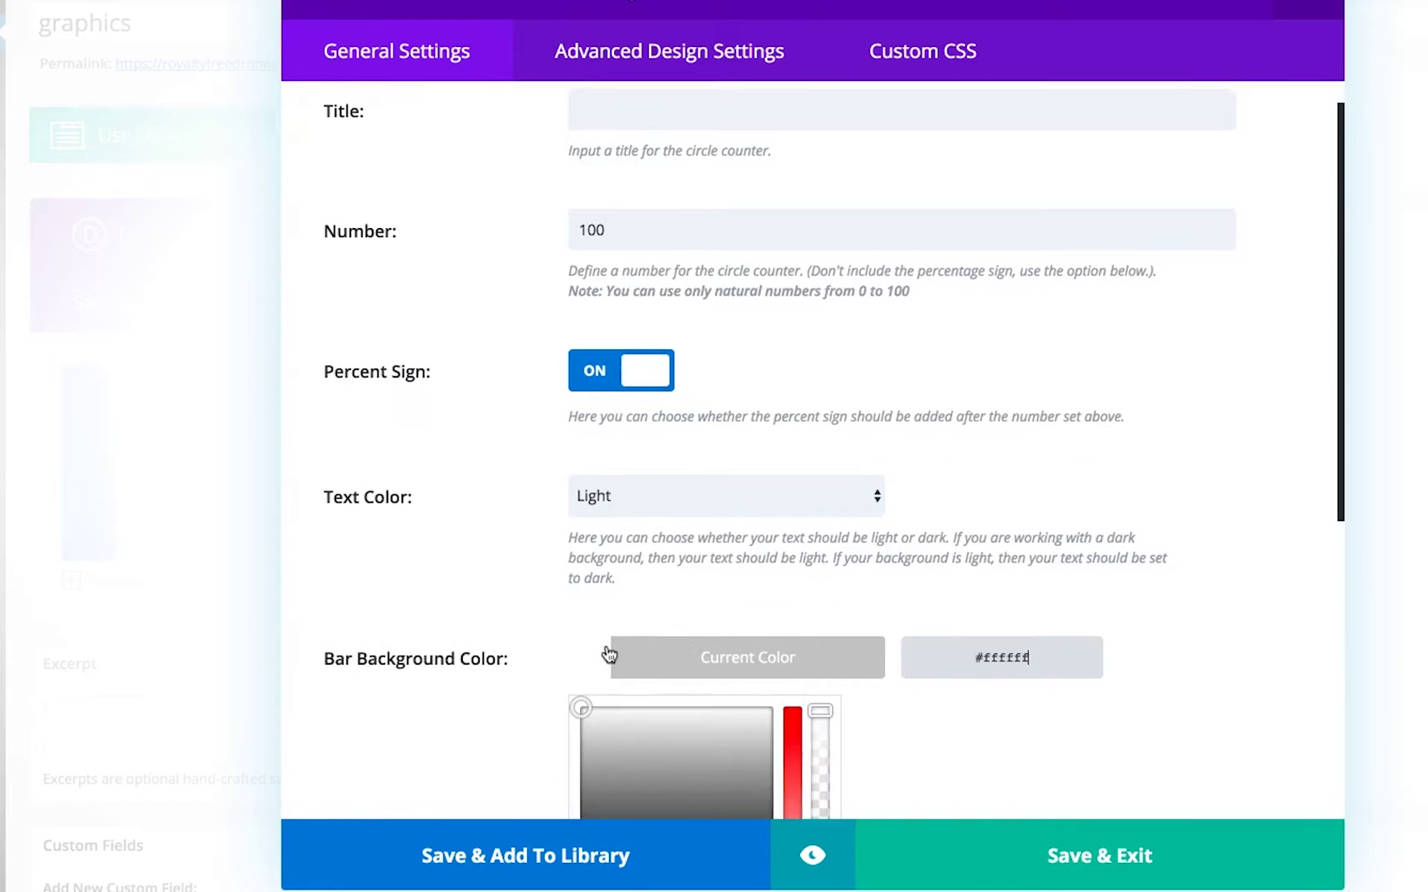
scroll(882, 553, "down", 3)
left_click(790, 468)
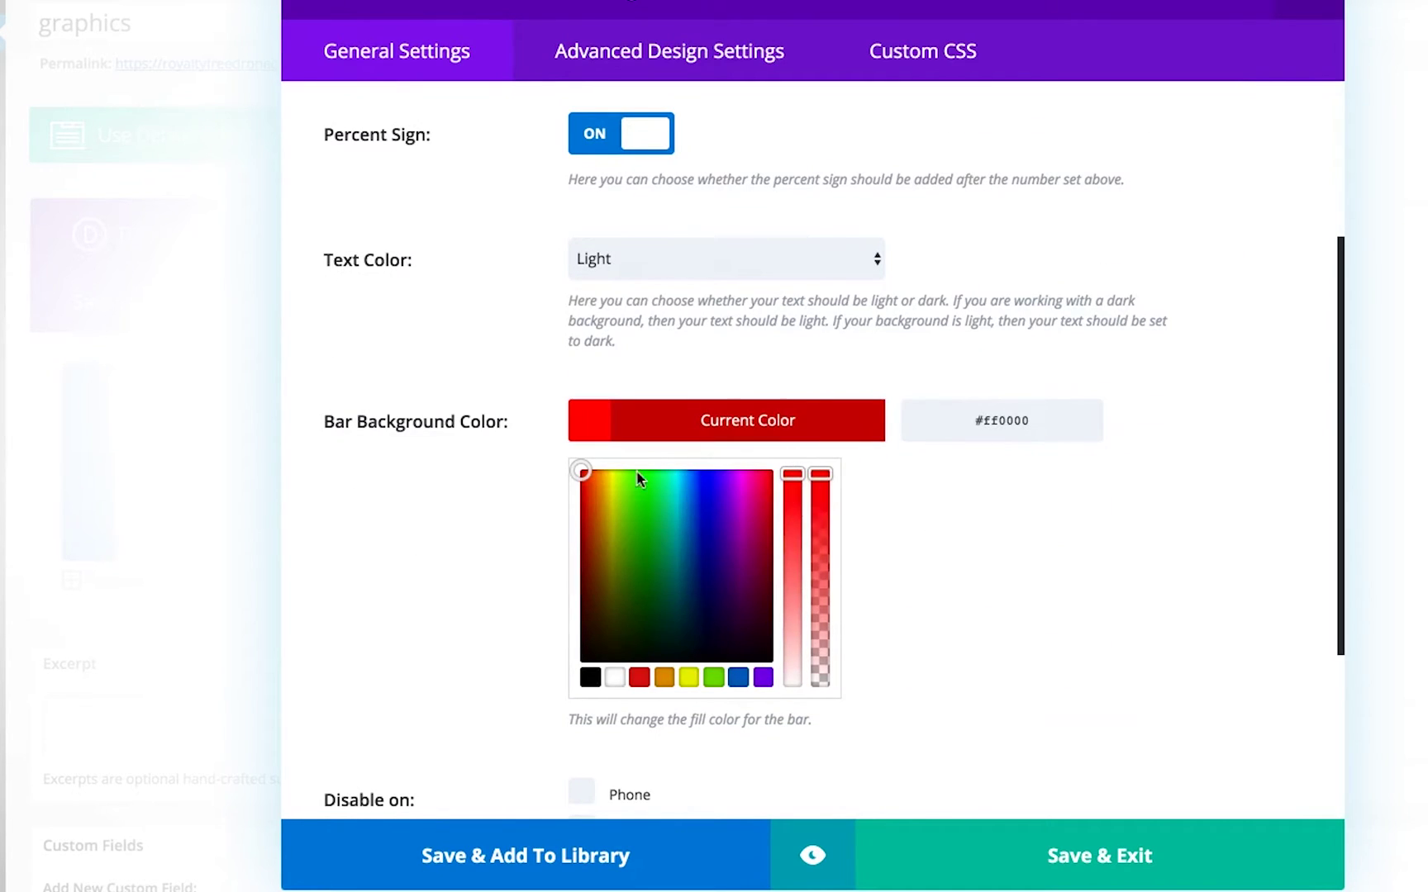
left_click(750, 473)
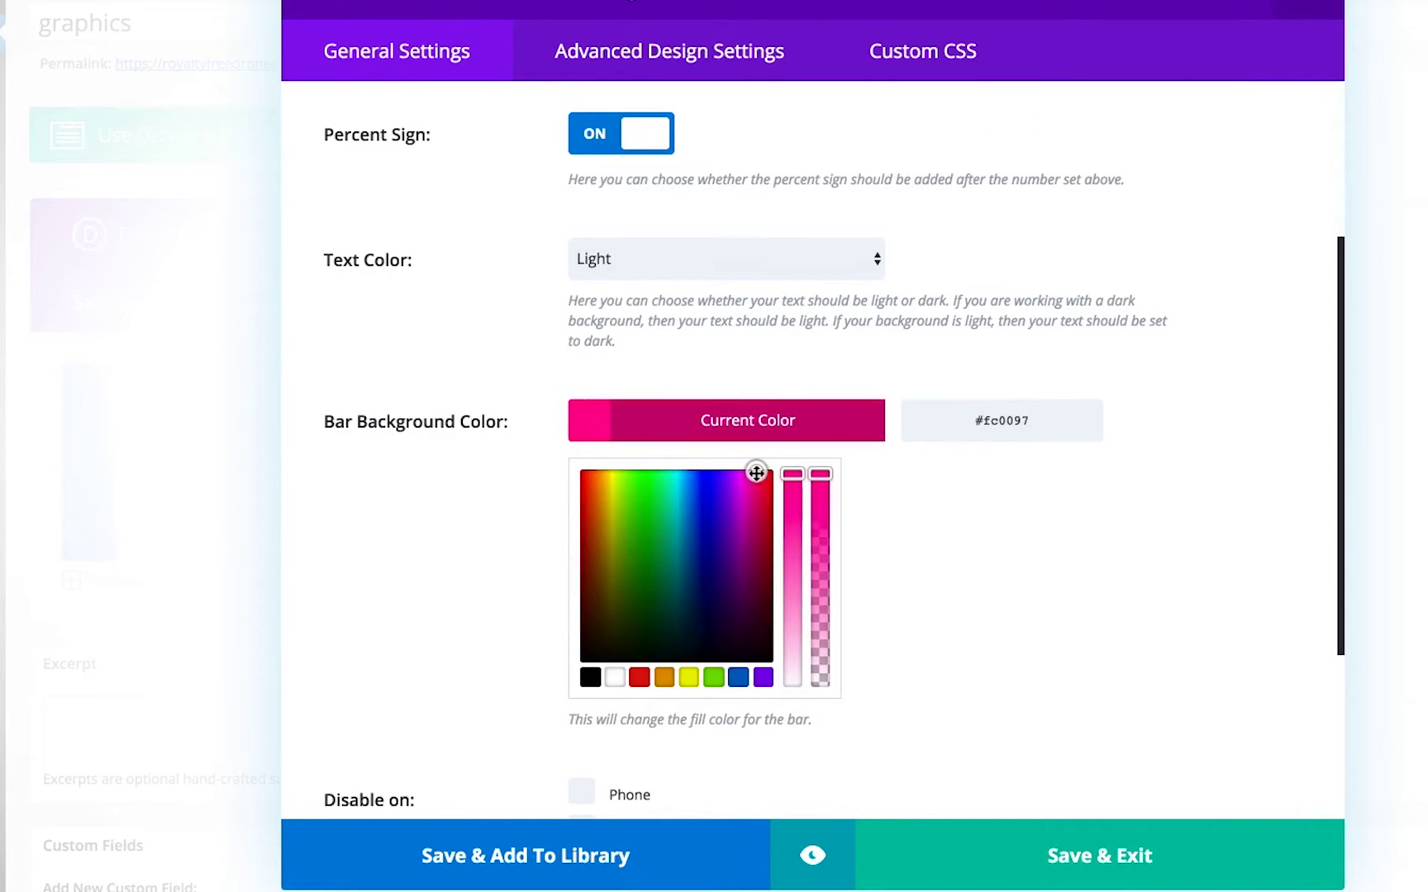
left_click(810, 858)
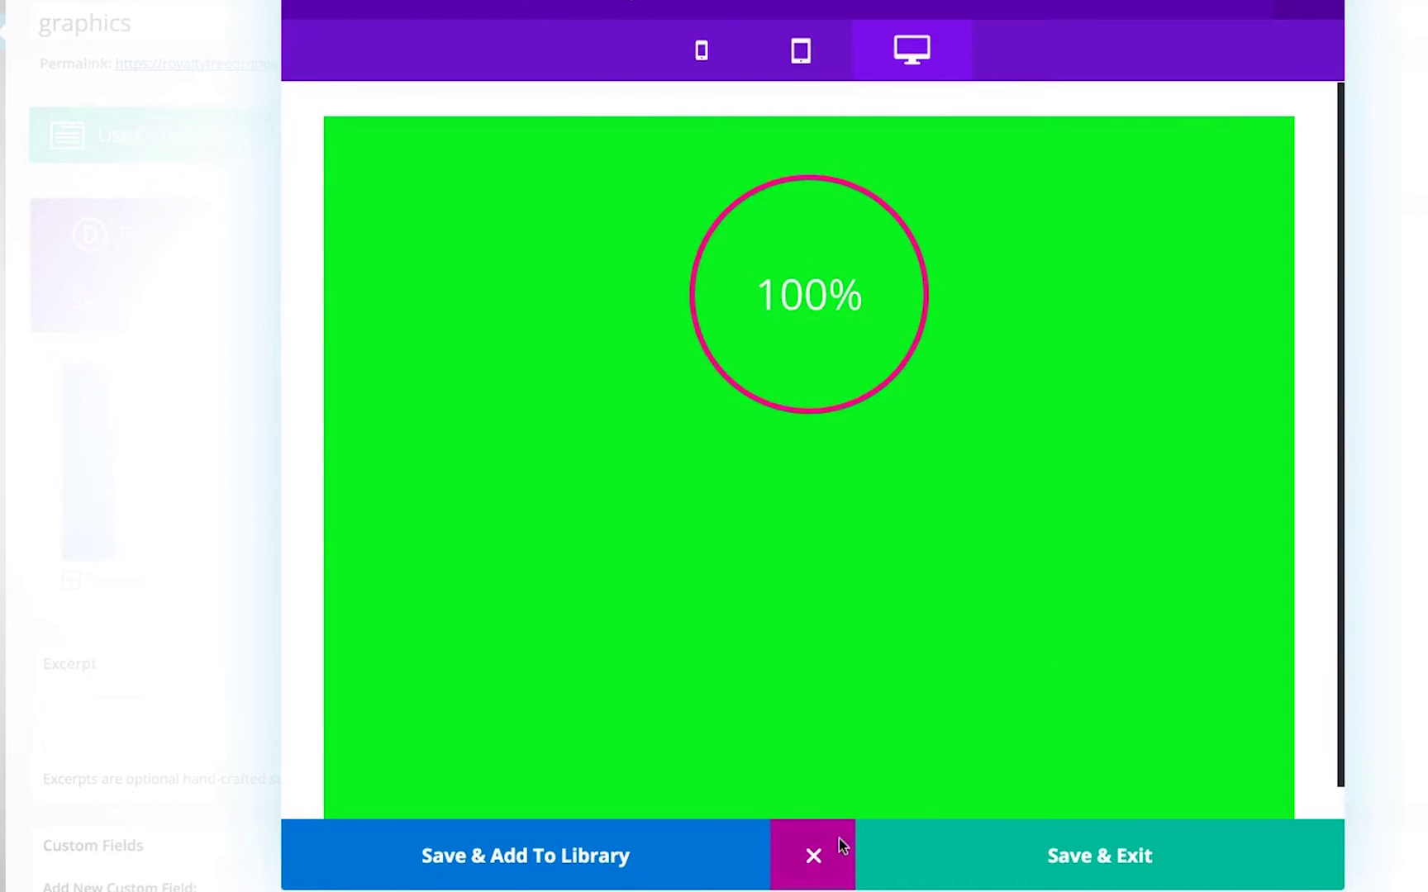
left_click(833, 844)
Lighten the counter's pink bar color, preview it, save the module, and update the page.
left_click(589, 432)
left_click_drag(796, 491, 791, 555)
left_click(813, 859)
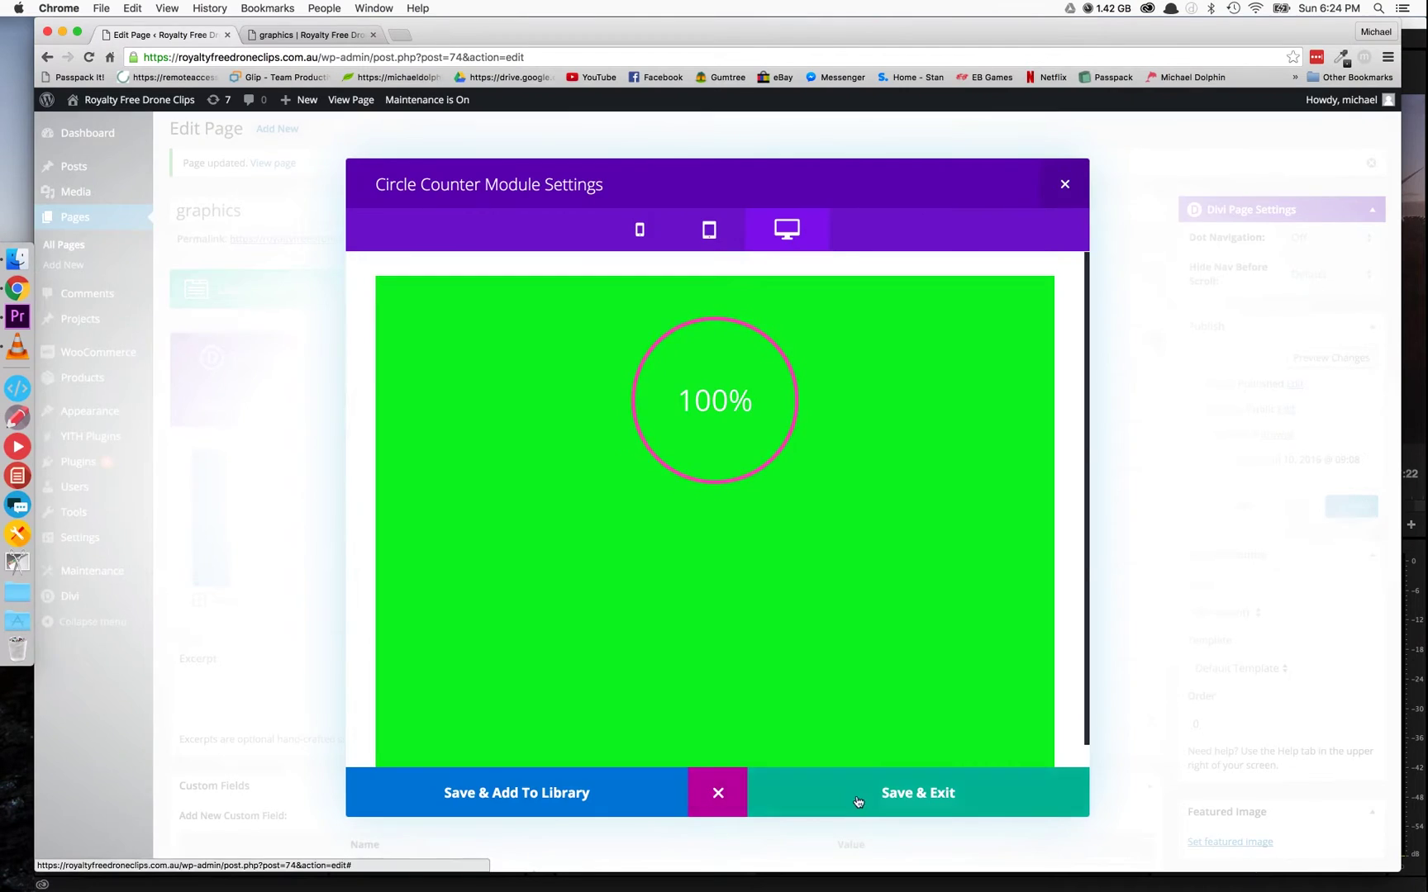
left_click(884, 810)
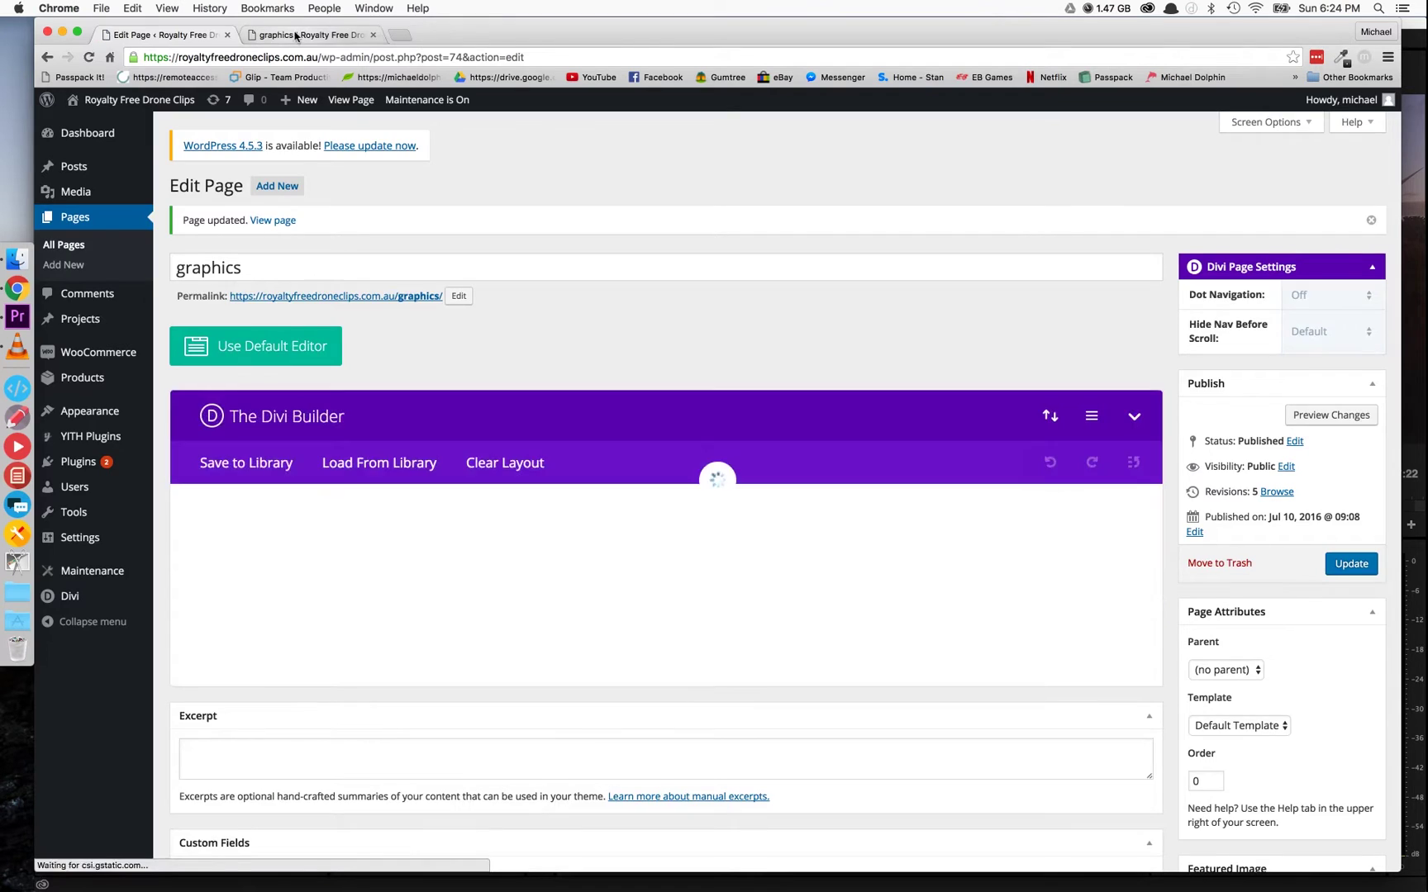
Reload the published graphics page, zoom it to 250%, and center the circle counter in view.
left_click(296, 37)
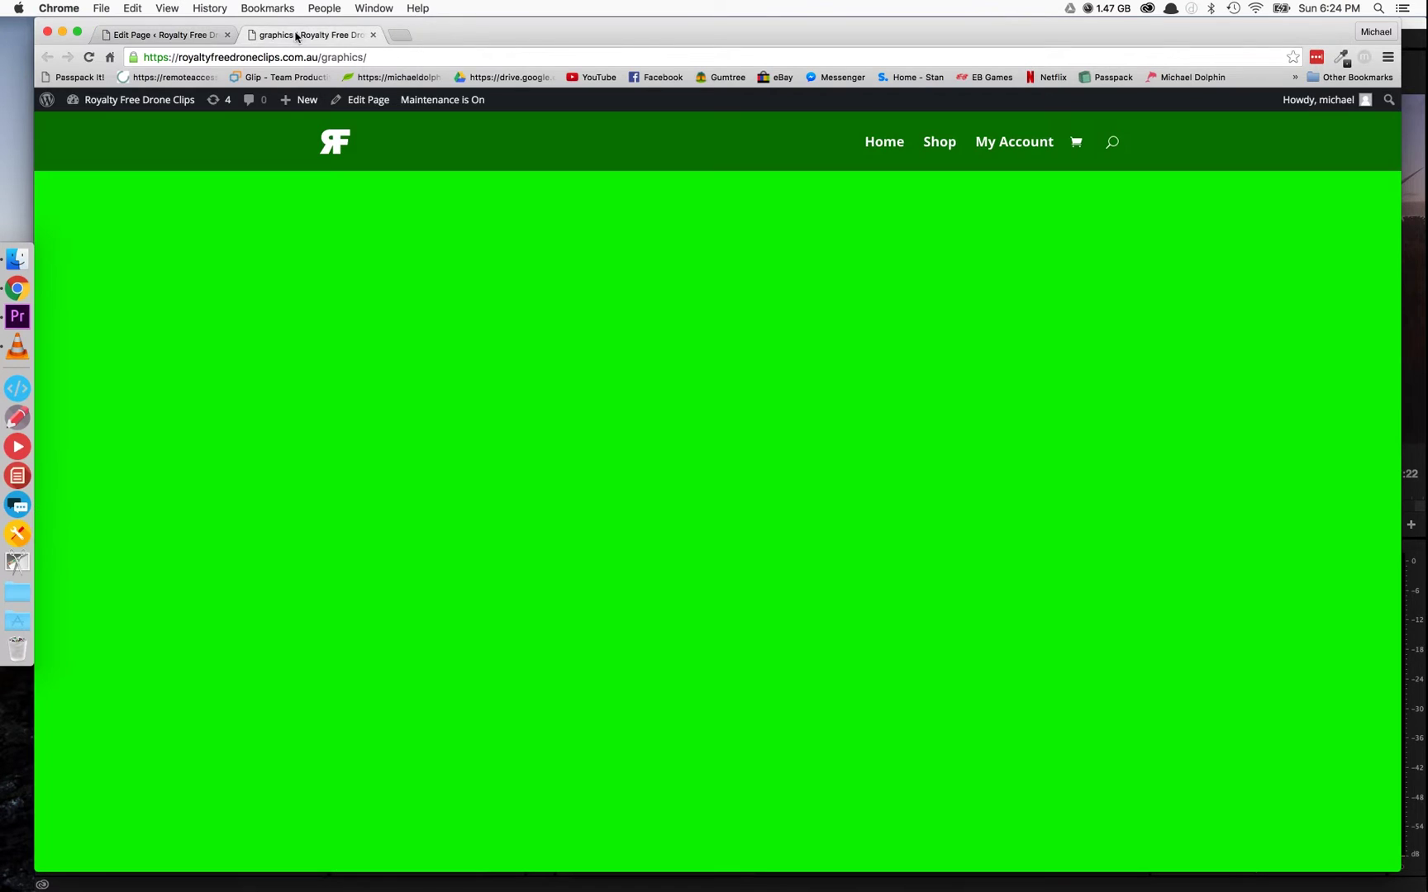
left_click(89, 58)
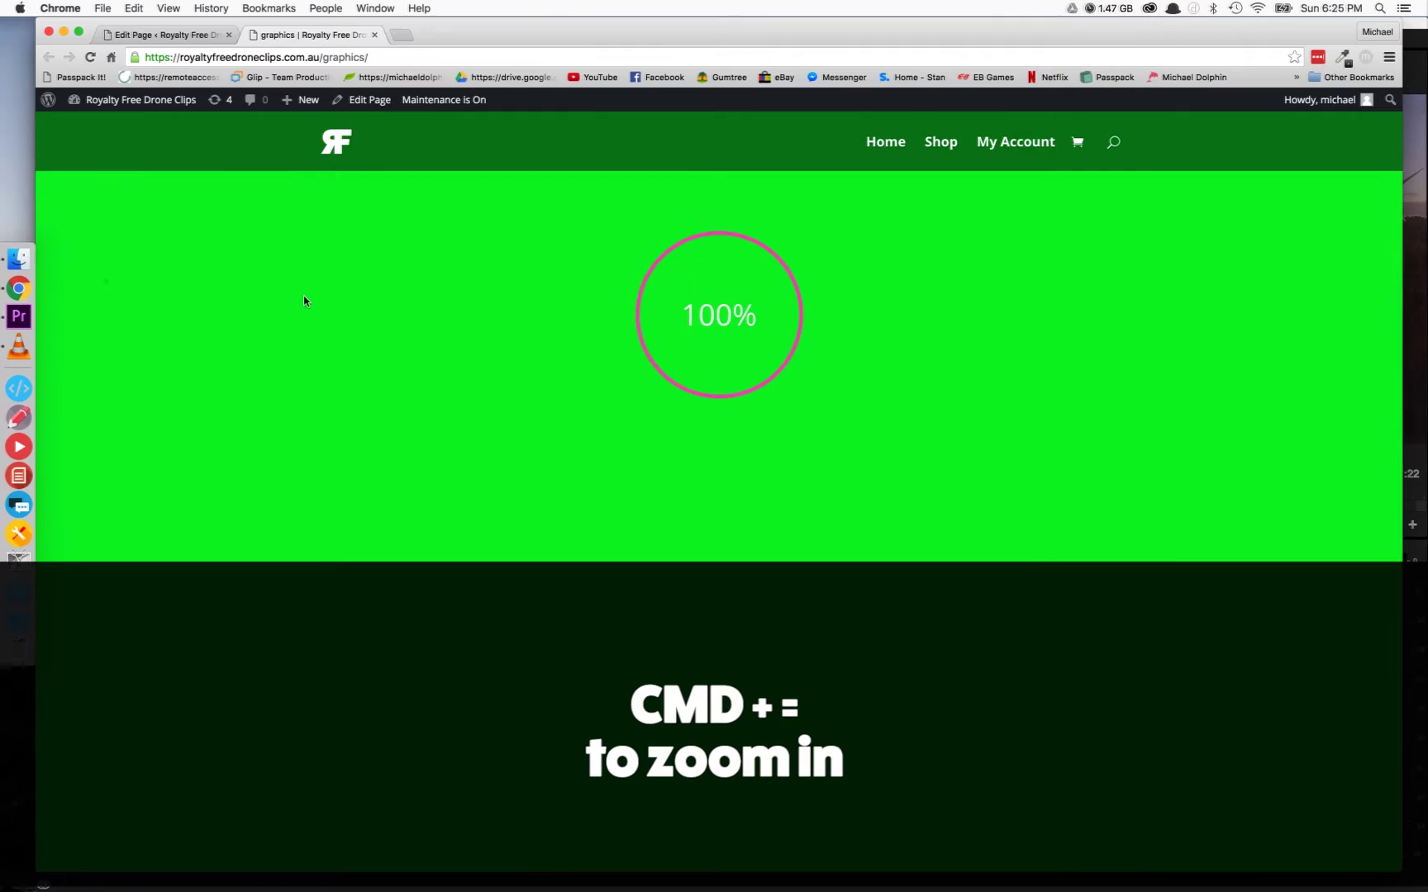
key("super+equal")
key("super+equal")
key("super+equal")
key("super+equal")
key("super+equal")
key("super+equal")
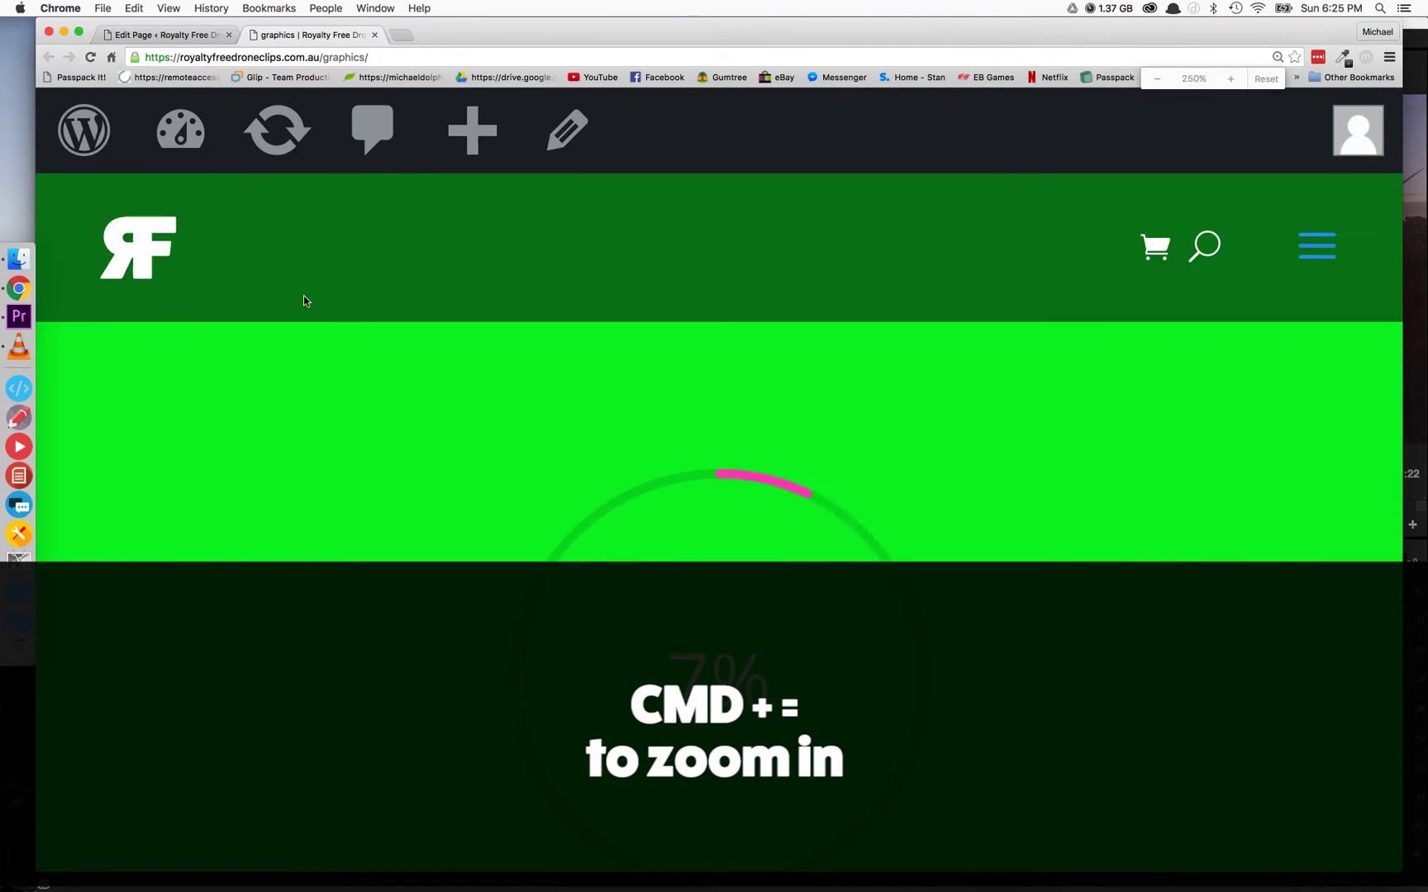
scroll(303, 398, "down", 3)
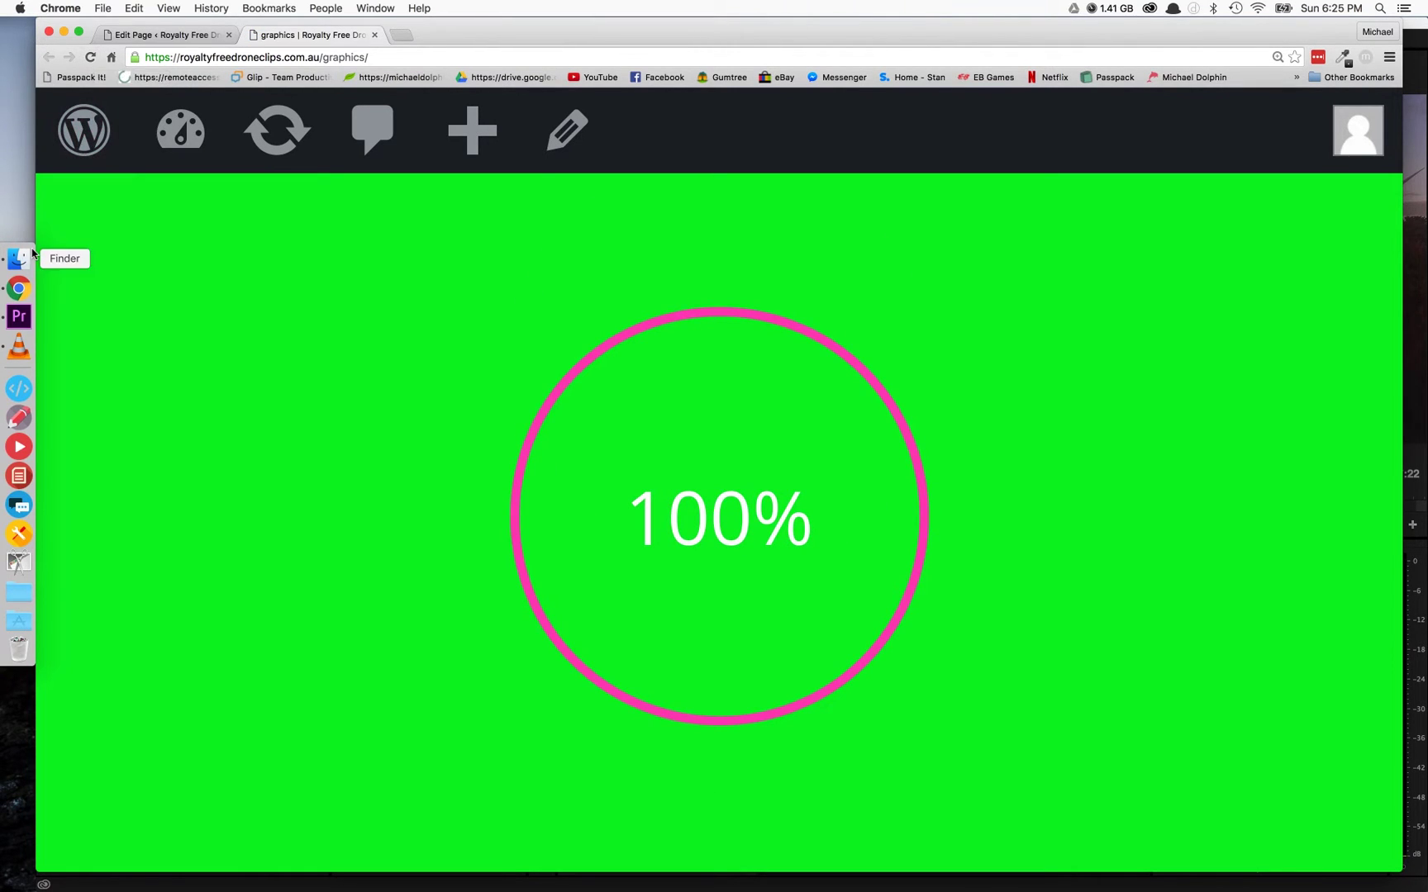
Switch to QuickTime Player and set up a new screen recording cropped to the green area around the circle counter.
key("super+space")
type("qu")
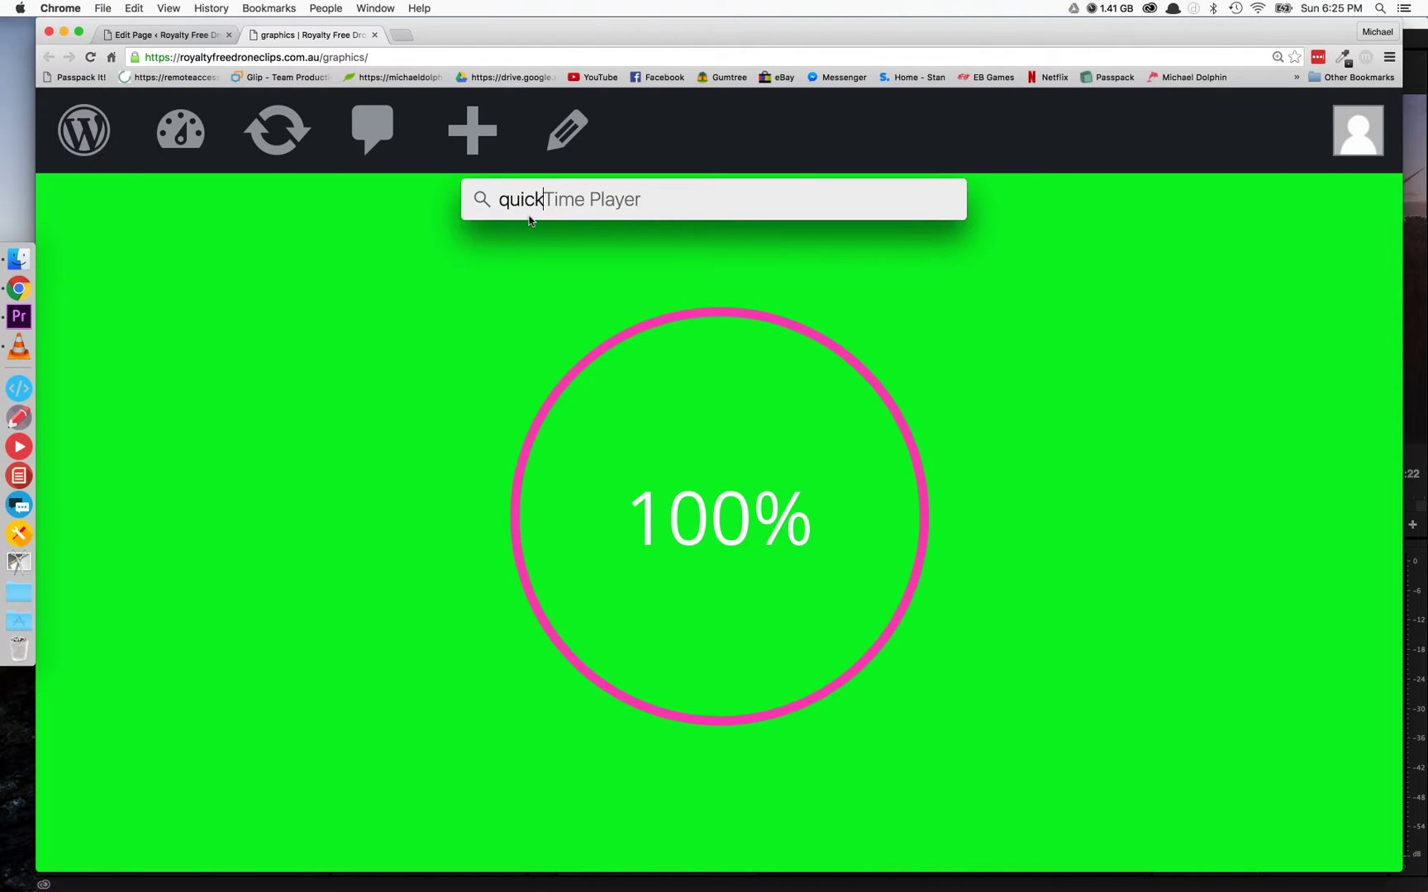
key("Return")
left_click(152, 9)
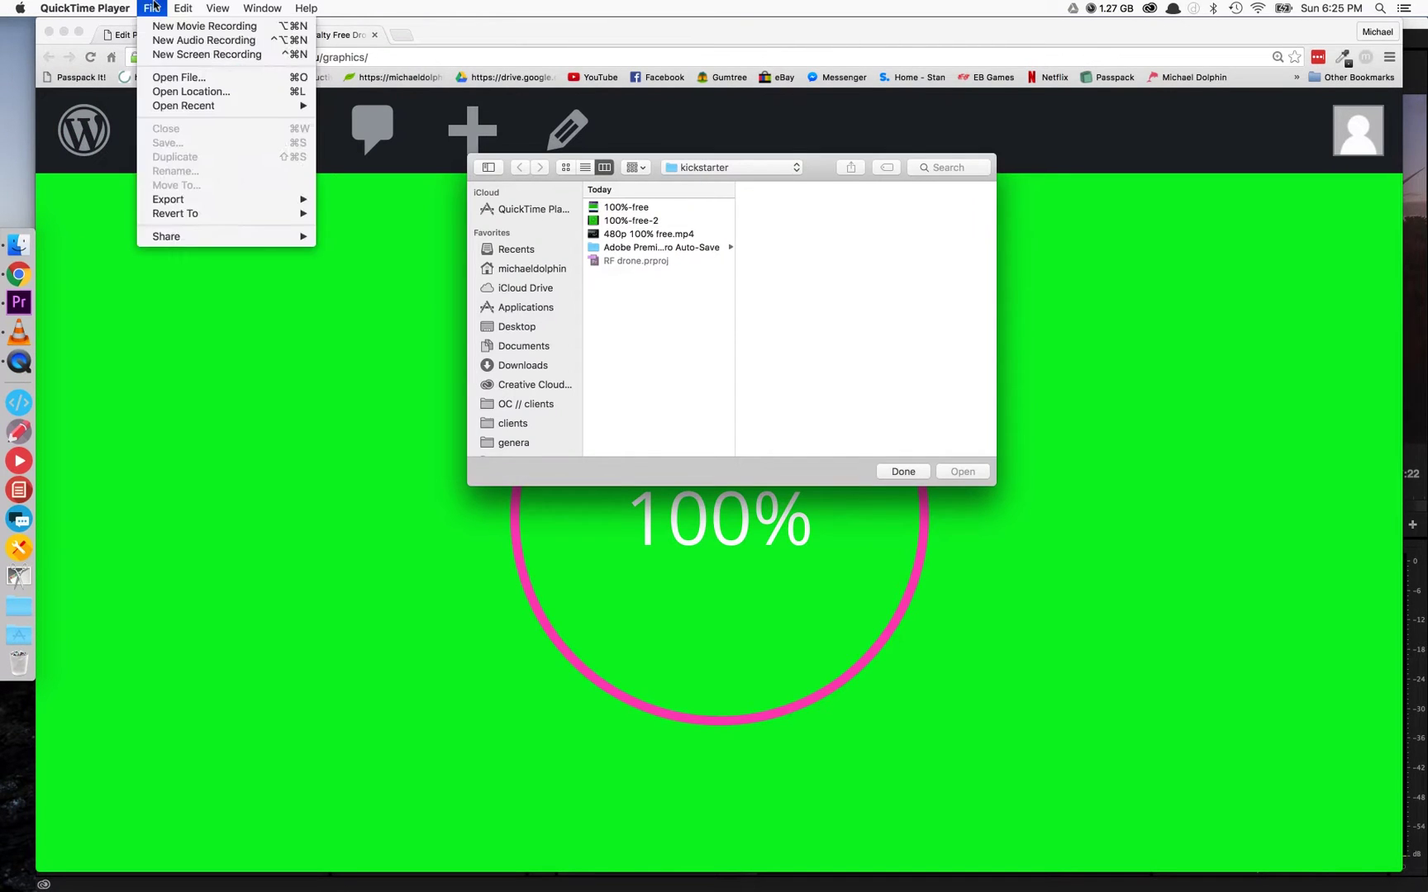
left_click(173, 56)
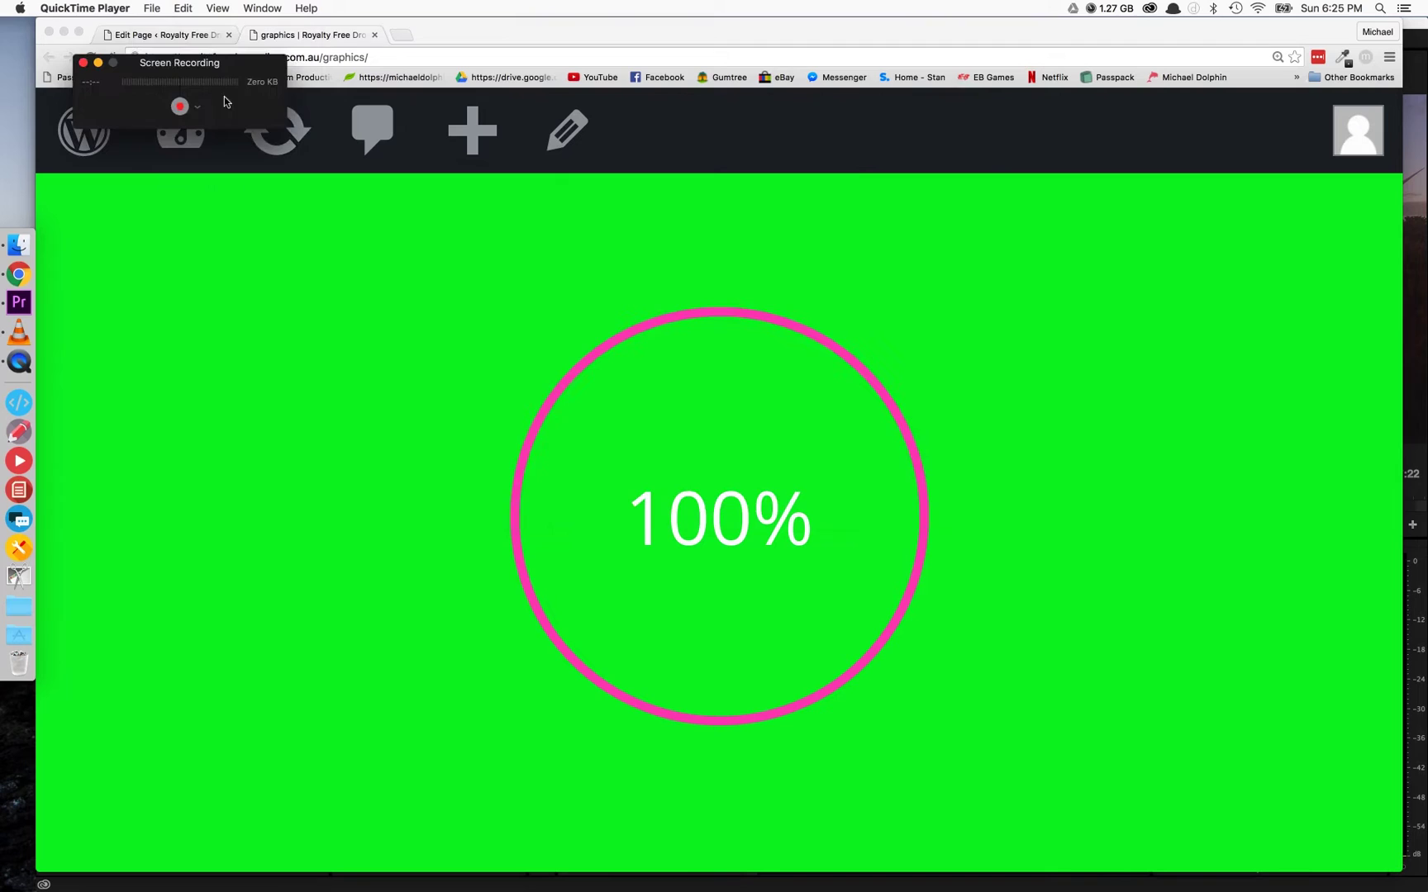
left_click_drag(444, 267, 996, 777)
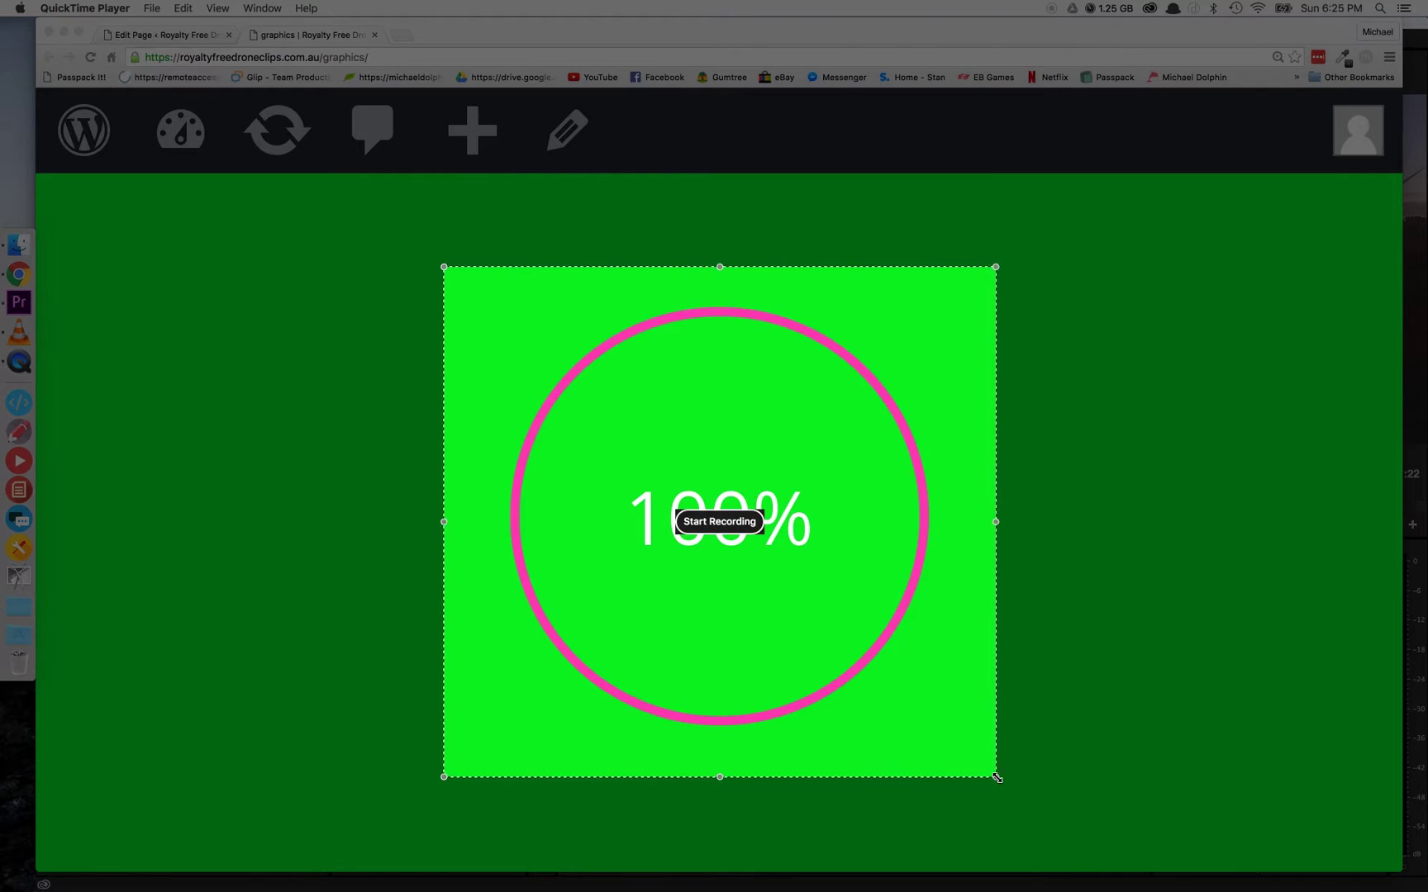
Record the counter's animation while reloading the graphics page, stop the recording, and save it as 100-percentage.
left_click(719, 522)
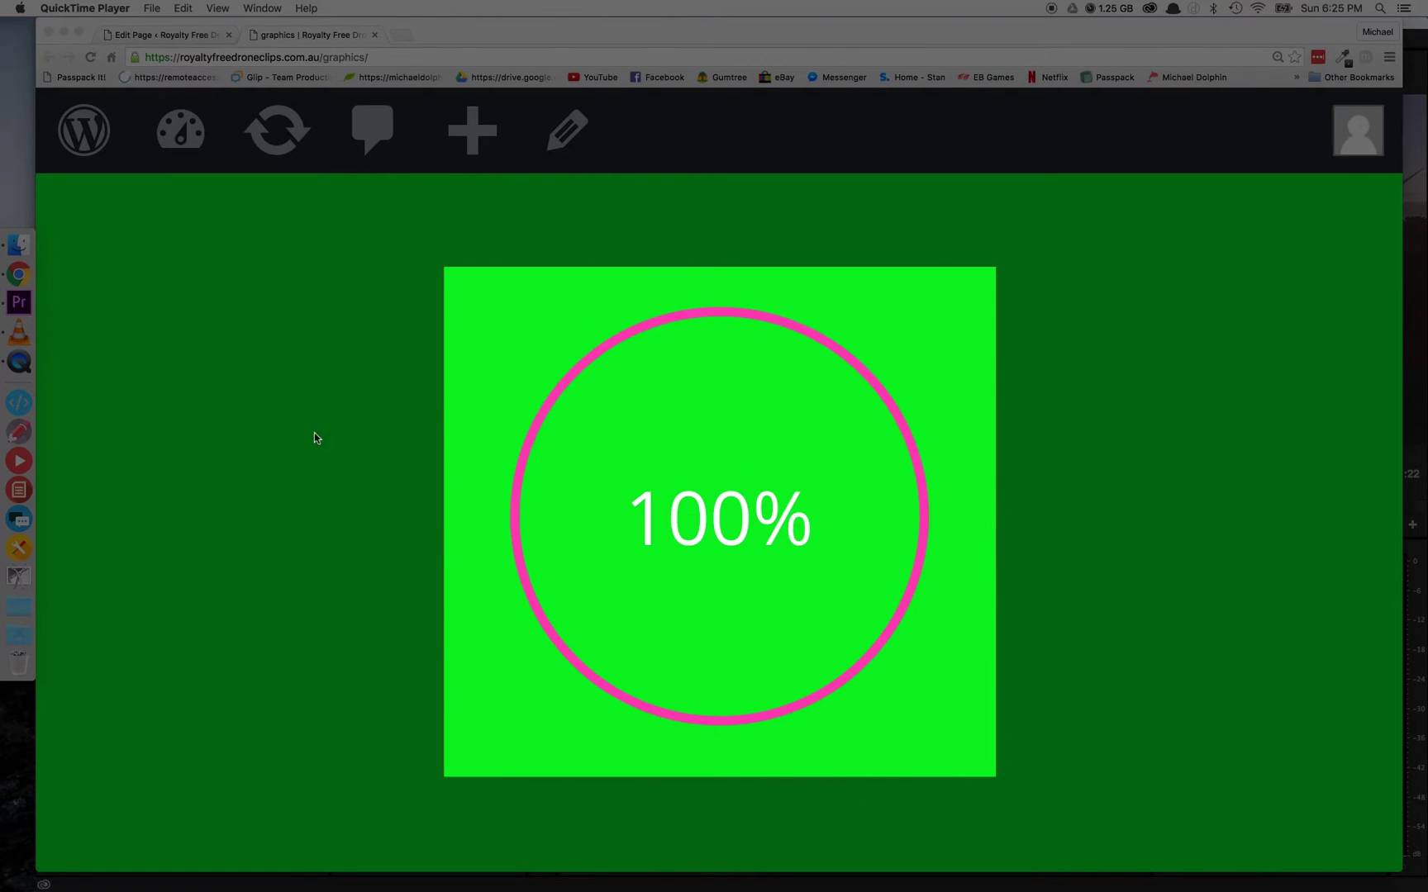
left_click(90, 57)
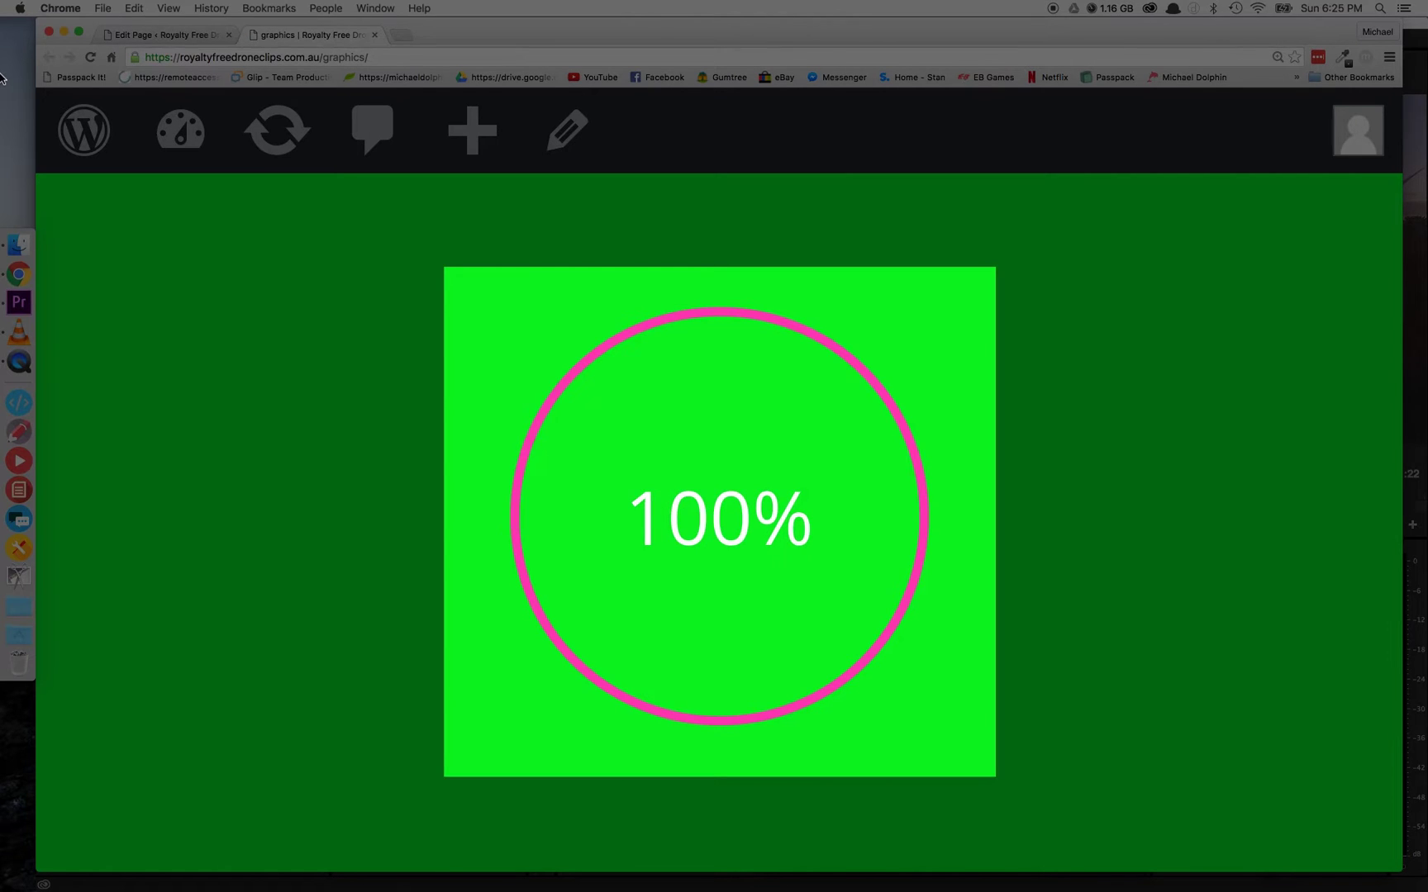
left_click(1052, 8)
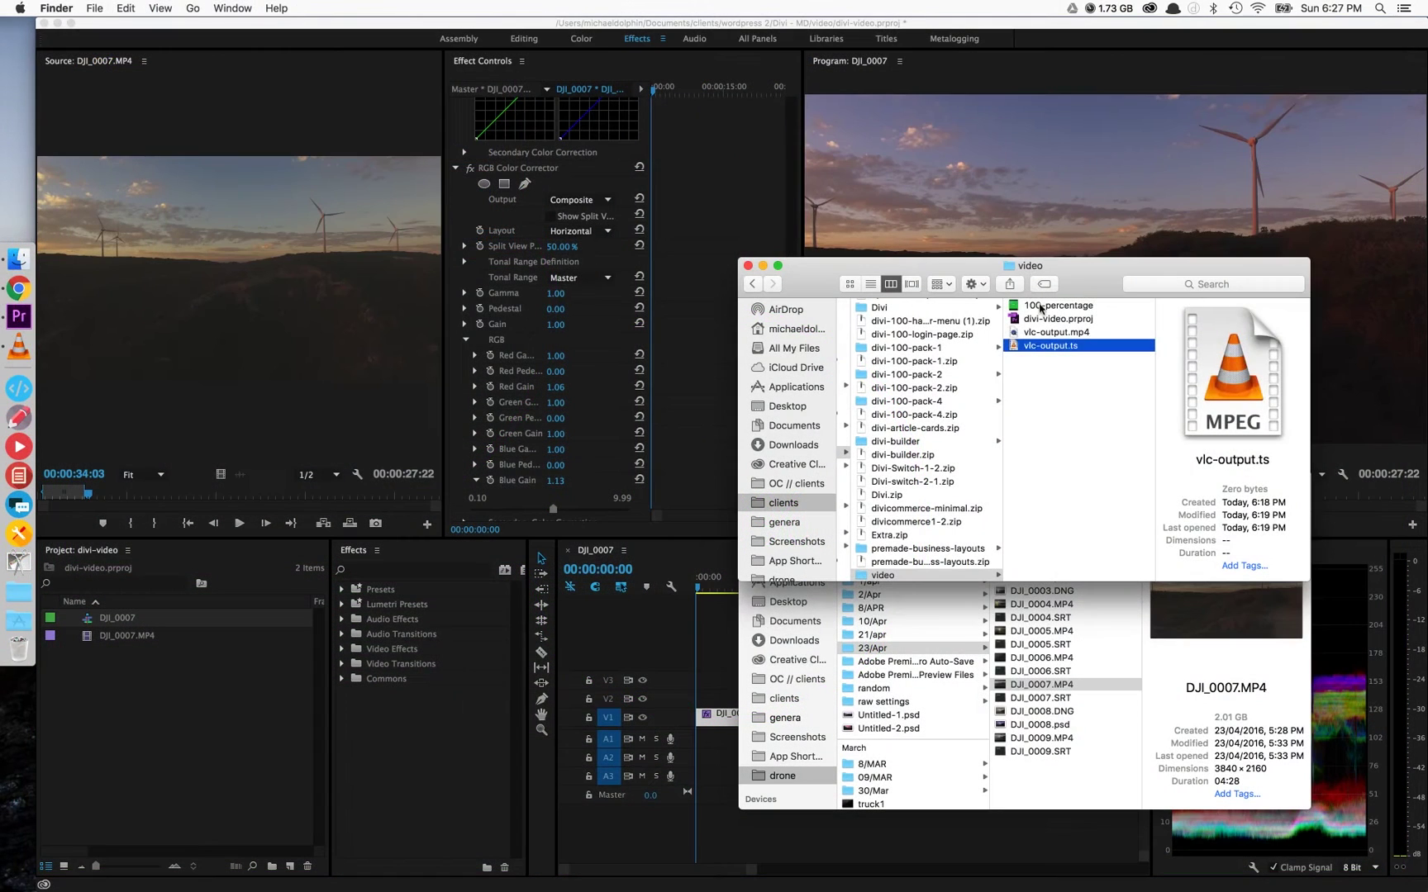
Import the 100-percentage recording from the video folder into the divi-video Premiere Pro project.
left_click(1039, 306)
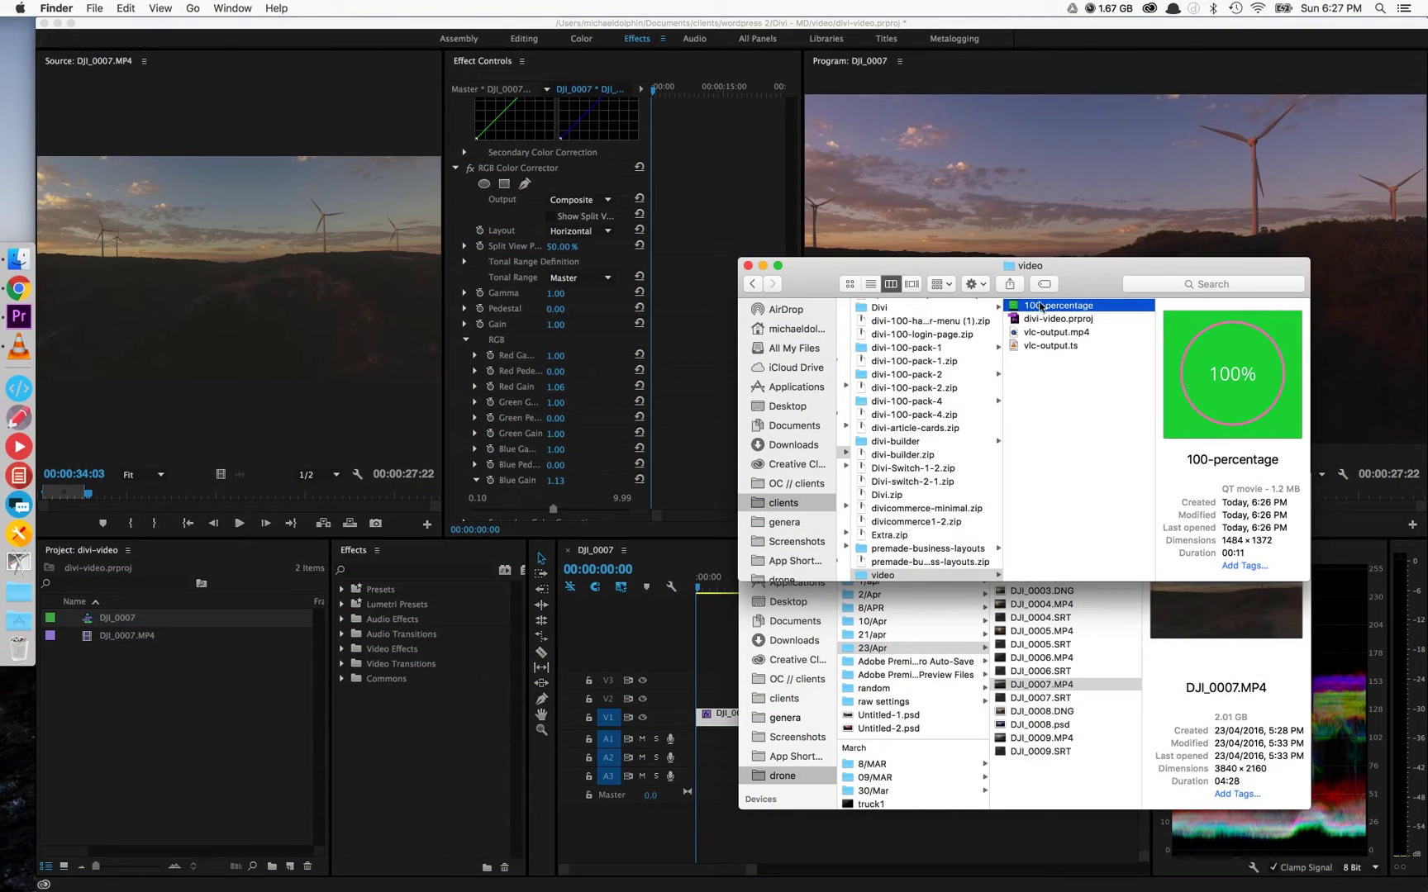
left_click(140, 713)
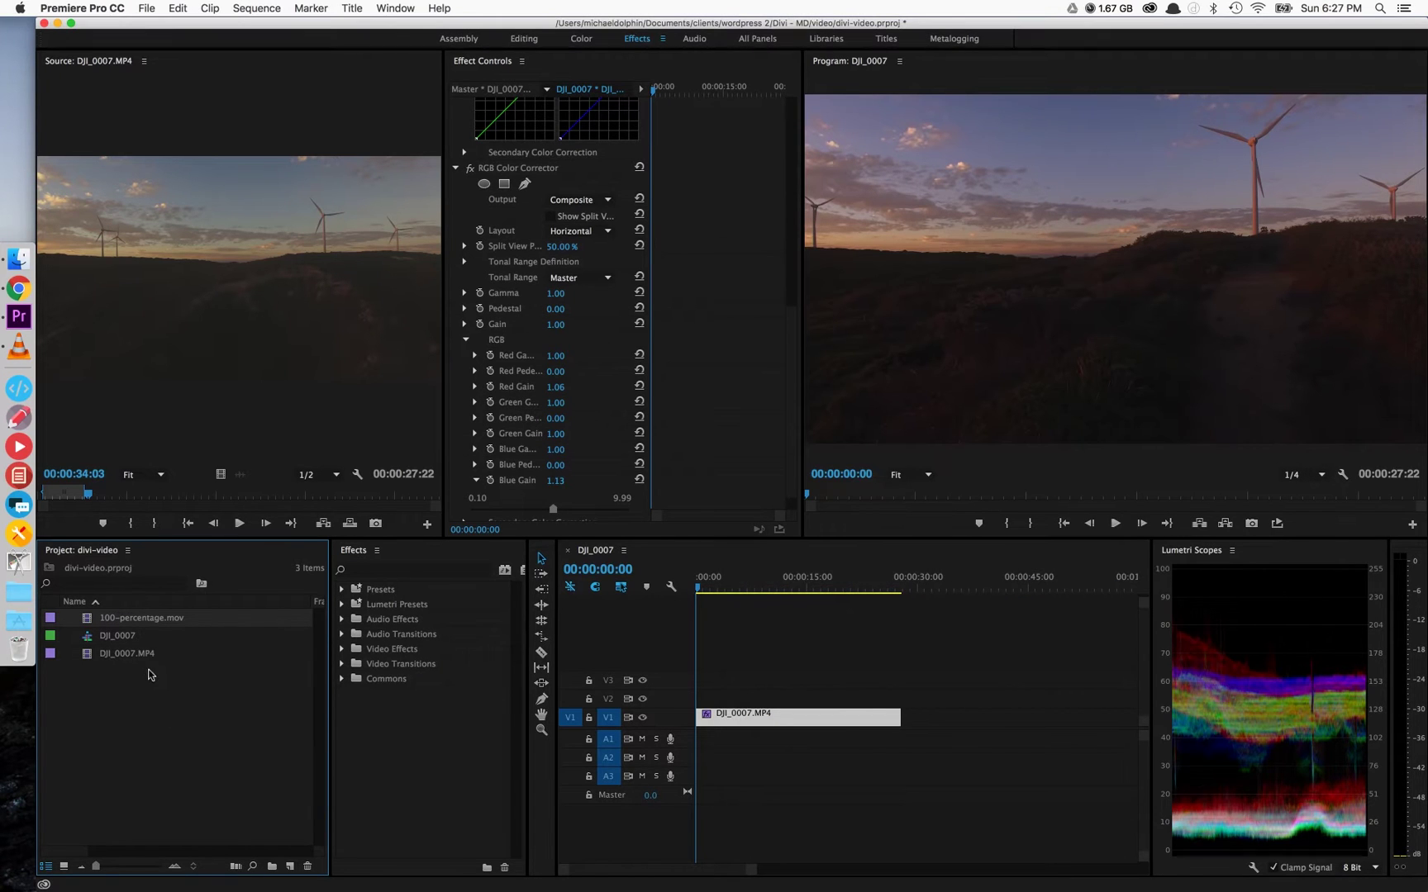
left_click_drag(89, 621, 740, 699)
key("space")
key("space")
left_click(773, 701)
key("Delete")
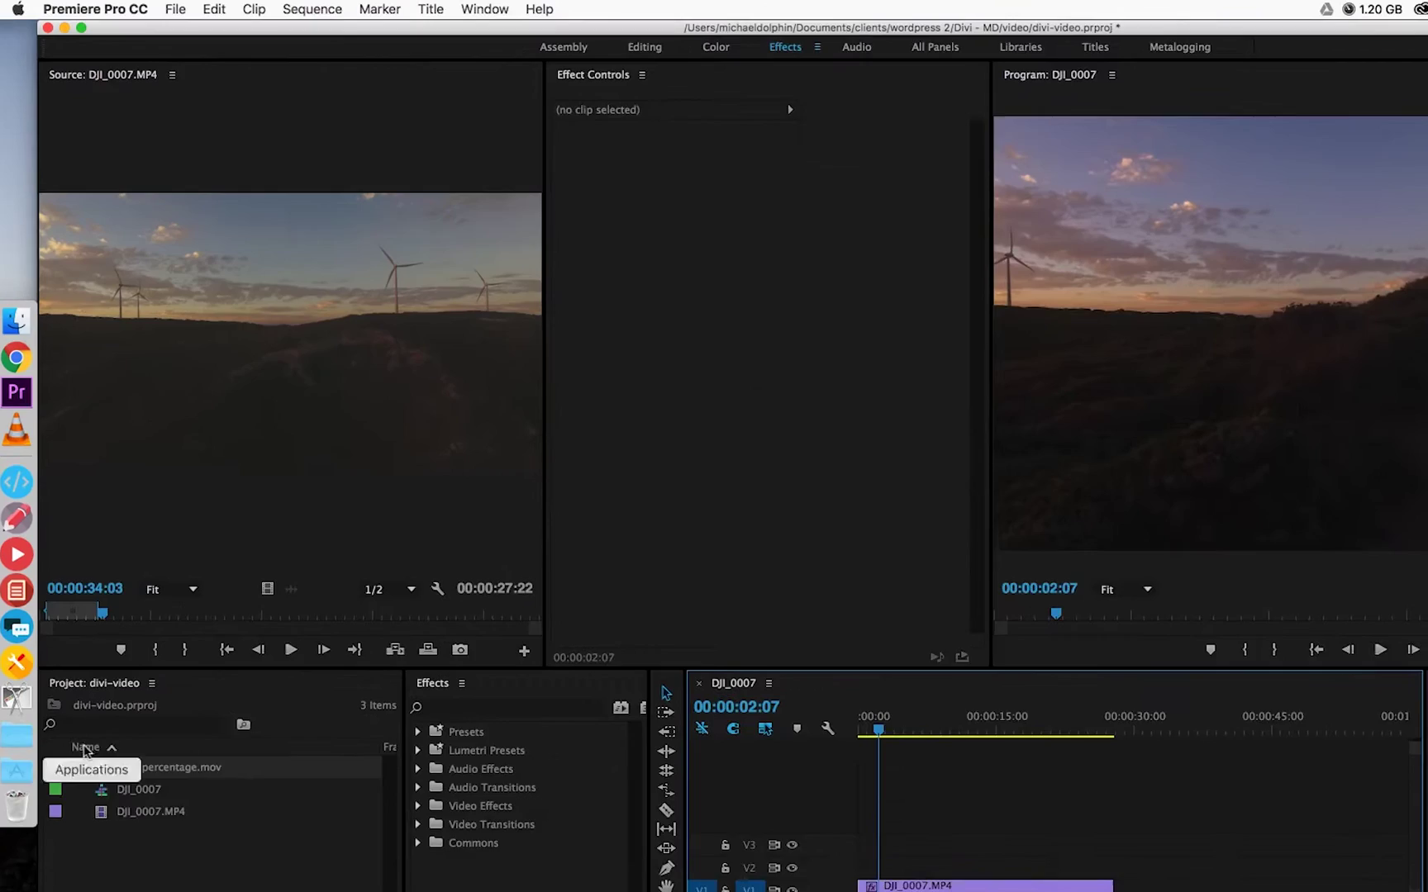
Open 100-percentage.mov as the source clip and mark its in point at 00:00:05:40 and out point at 00:00:10:08.
double_click(90, 767)
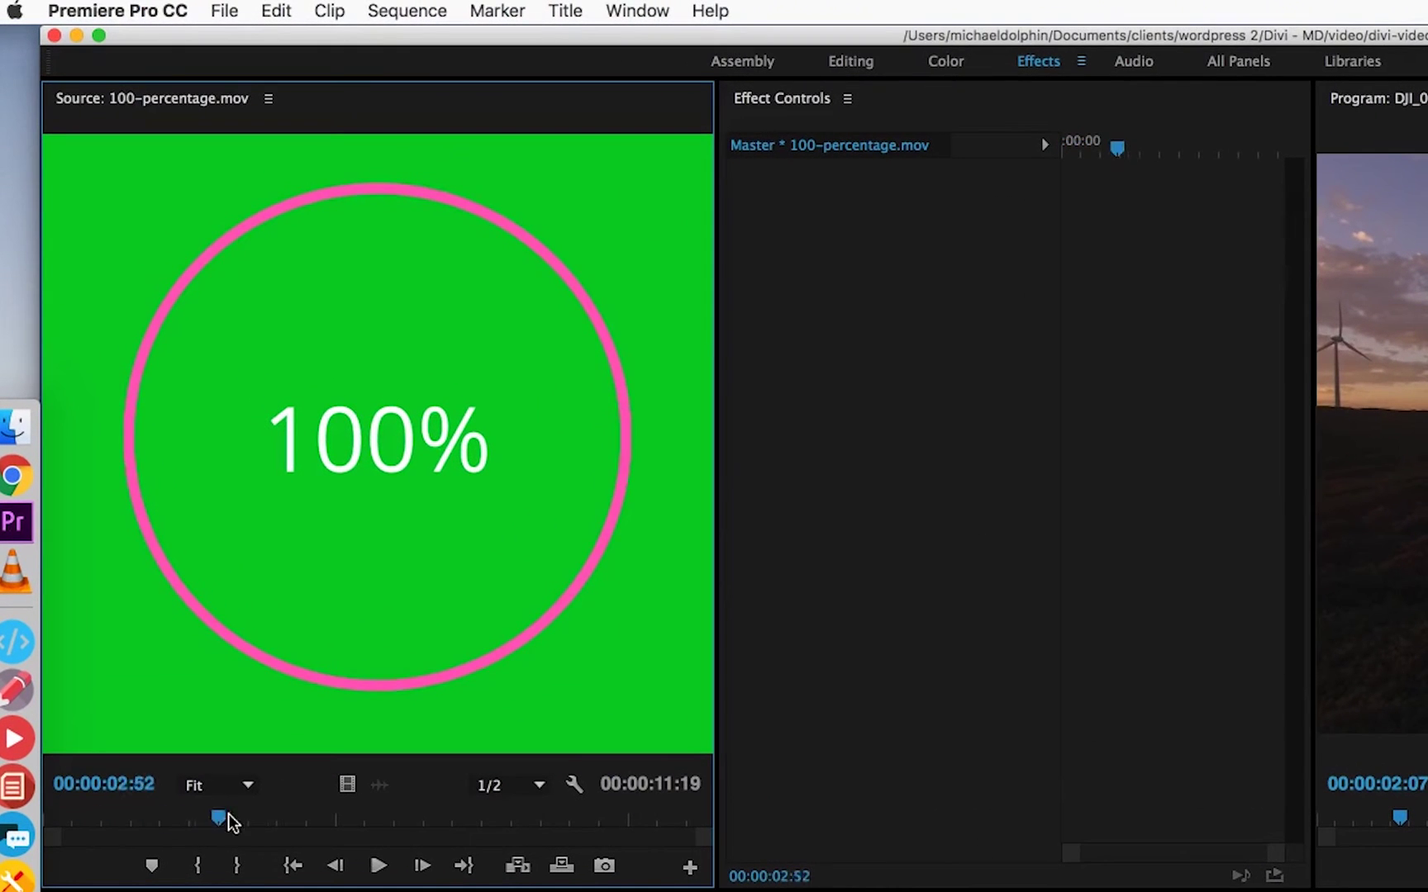
left_click_drag(363, 813, 376, 815)
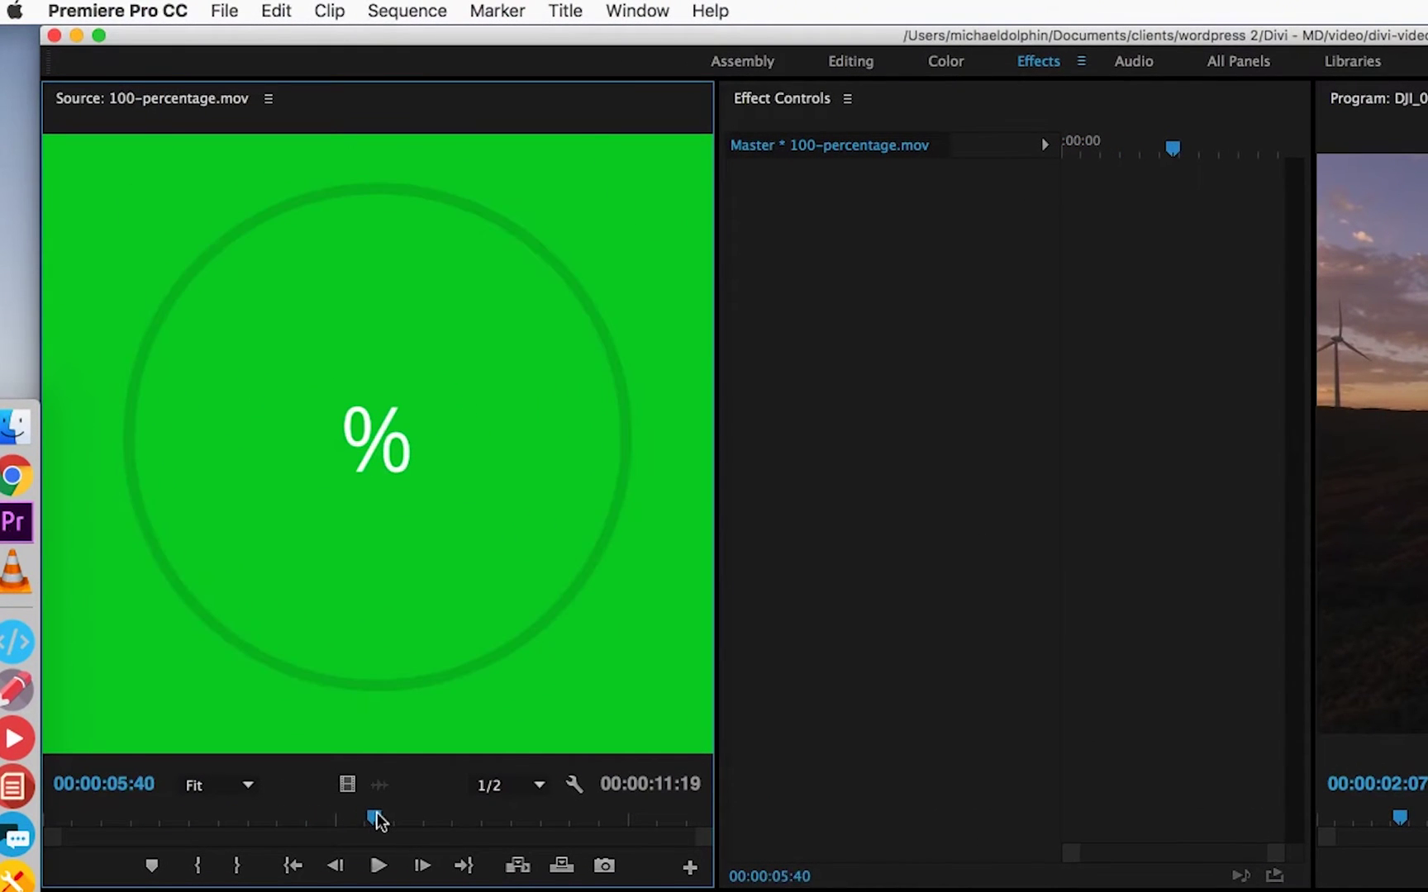
left_click(209, 867)
key("space")
key("space")
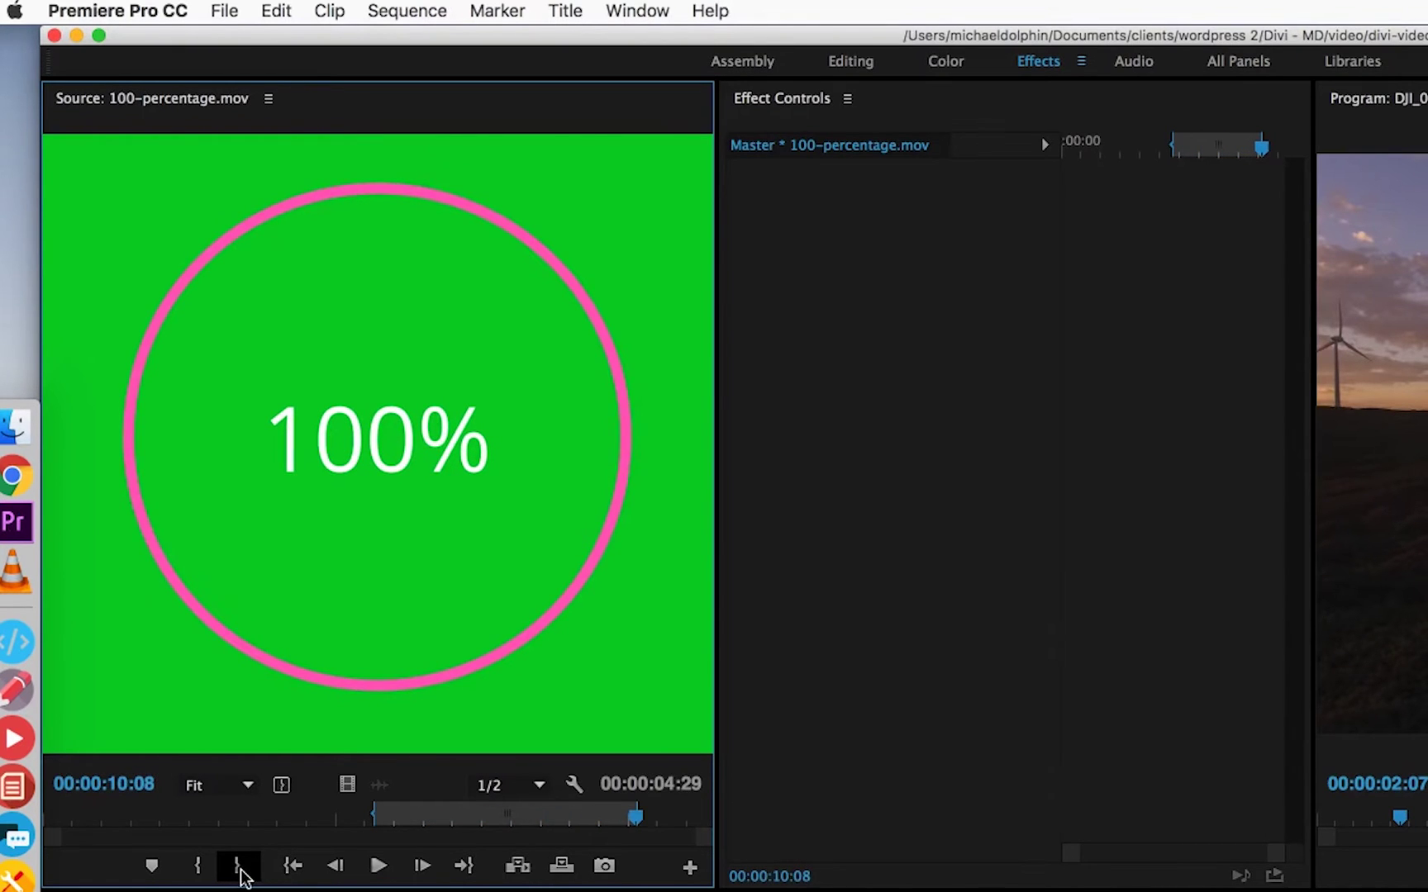
Place the marked counter clip on V2 above DJI_0007.MP4, starting at about 4 seconds, and play the sequence.
left_click_drag(351, 785, 724, 703)
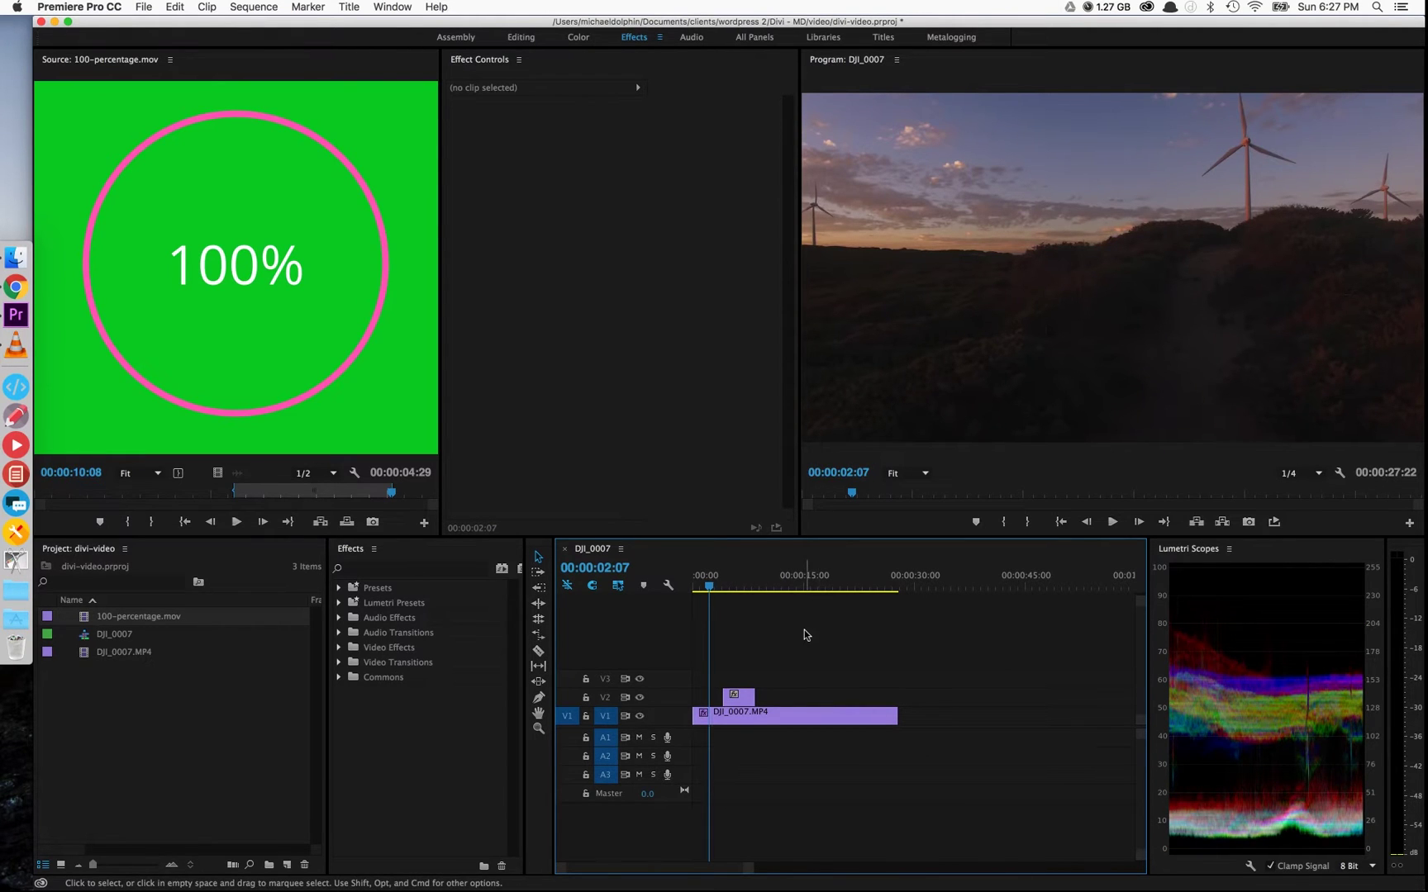
key("space")
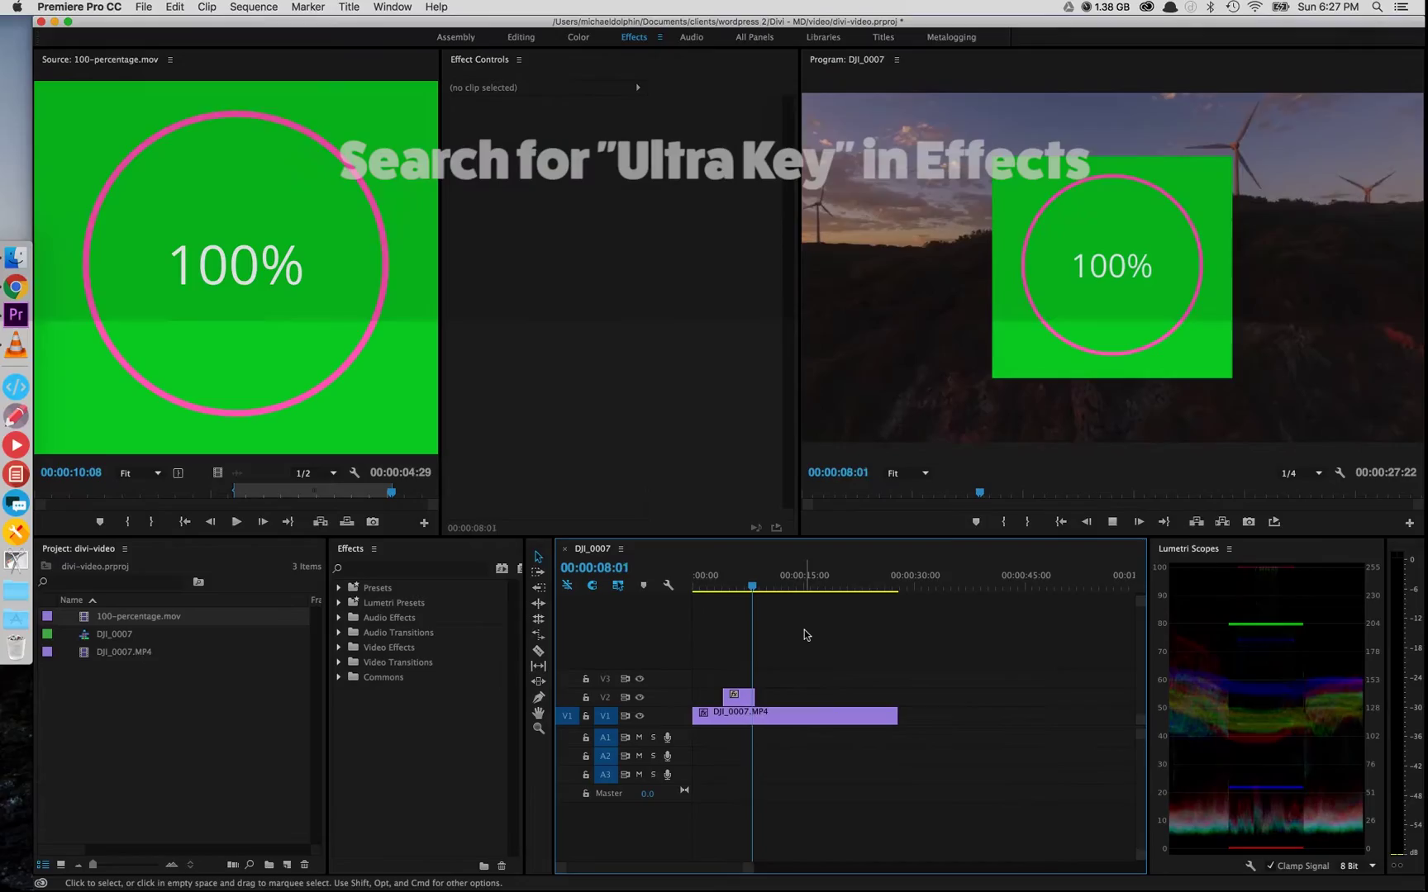
key("space")
Apply Ultra Key to the V2 counter clip with its green background as the key color, and play back the result.
left_click(381, 566)
type("ul")
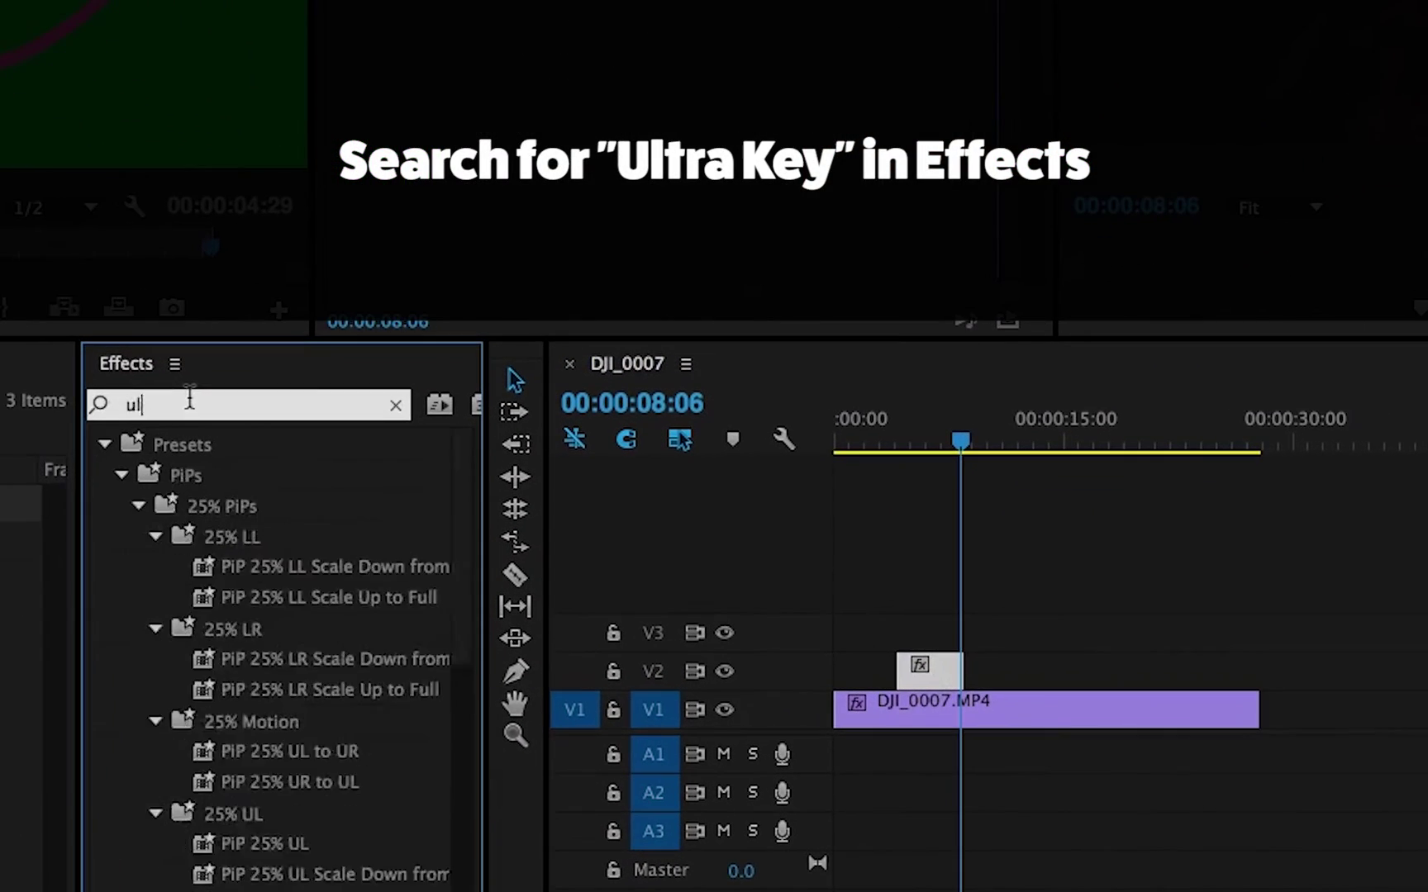
type("tra")
left_click_drag(160, 727, 966, 672)
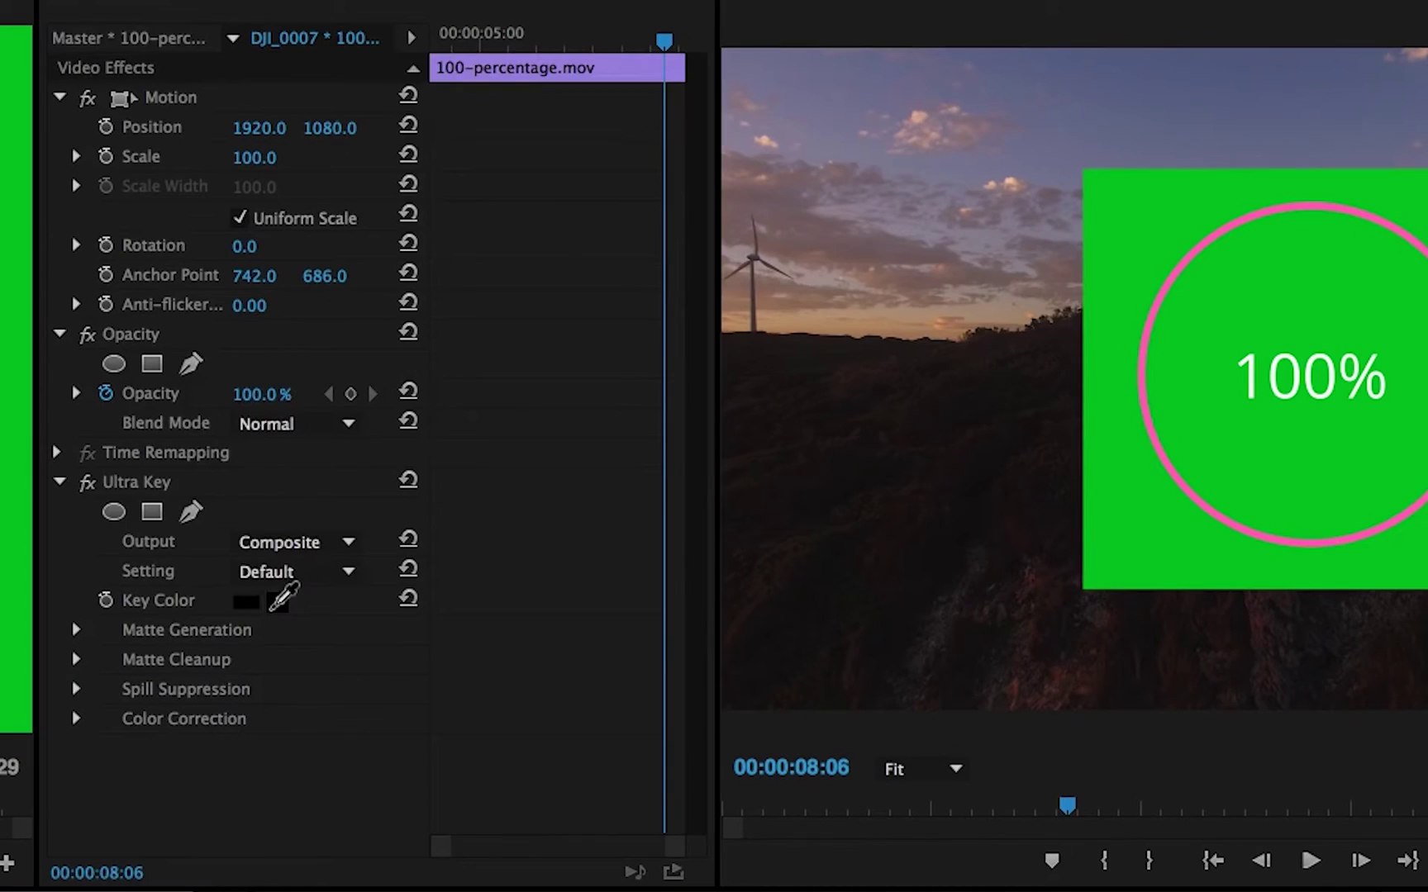
left_click_drag(273, 608, 1109, 305)
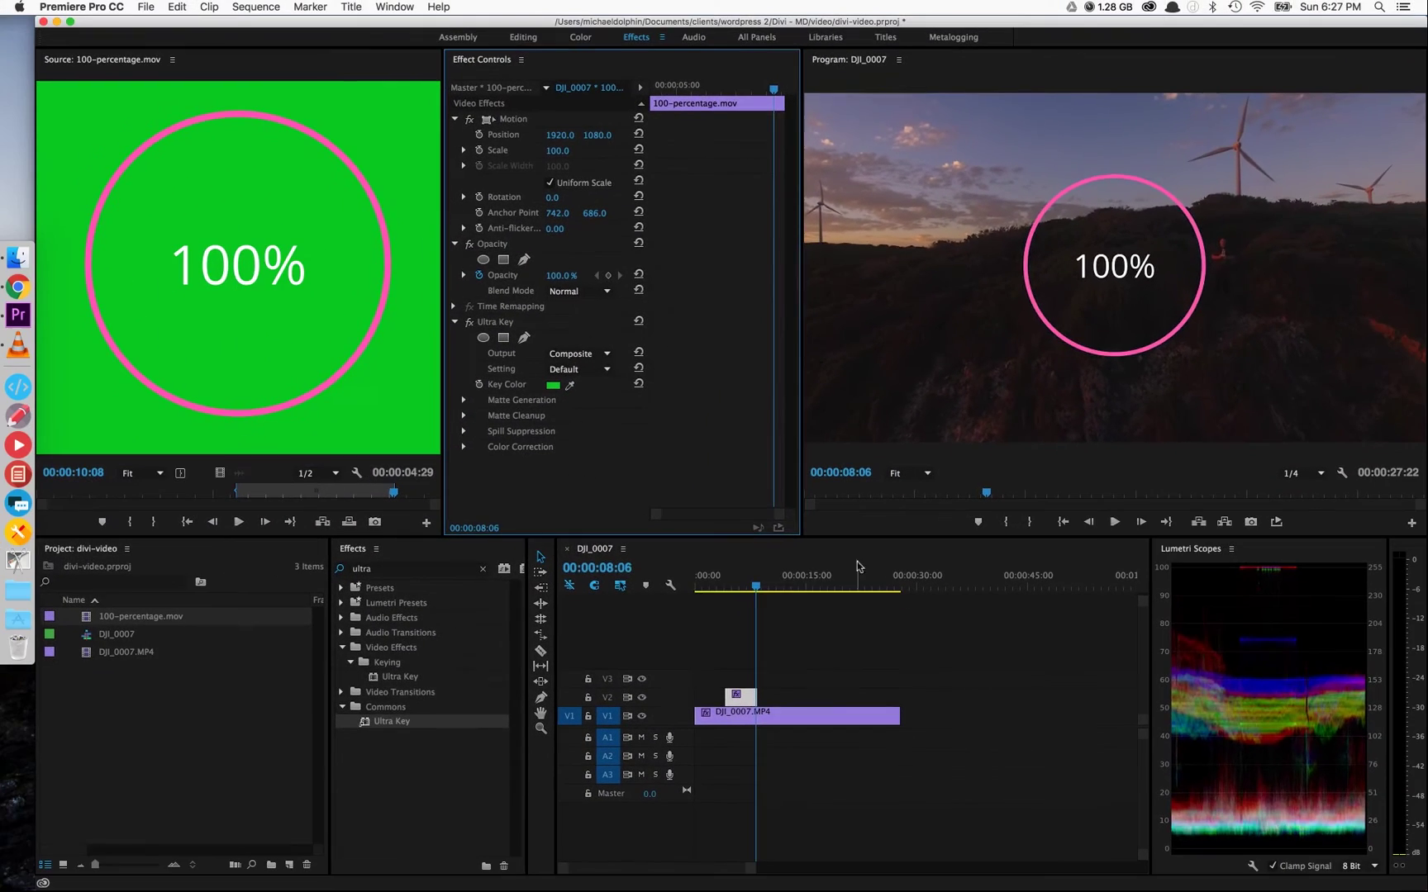
left_click(717, 576)
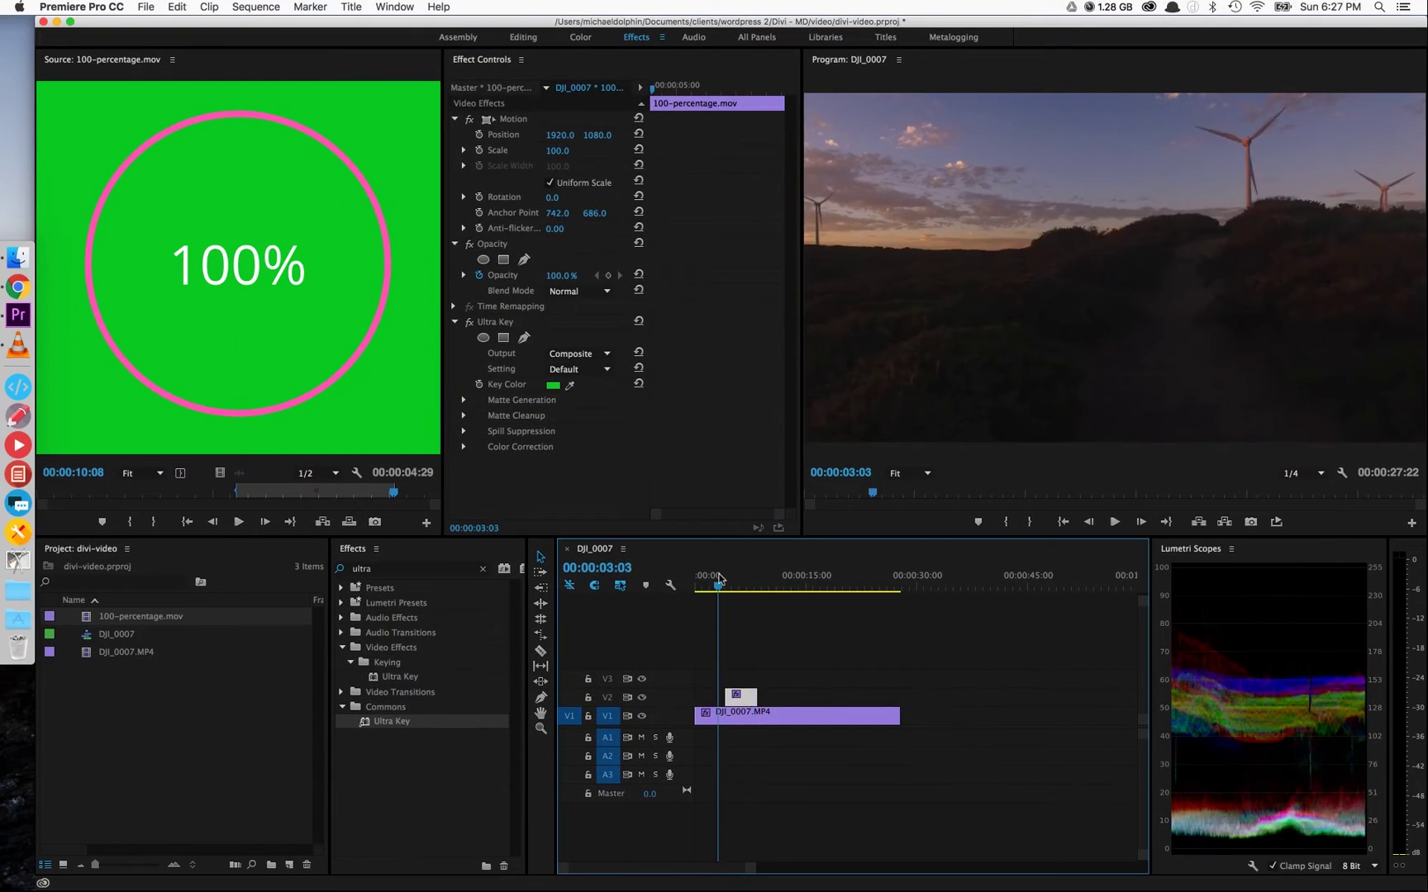
key("space")
key("space")
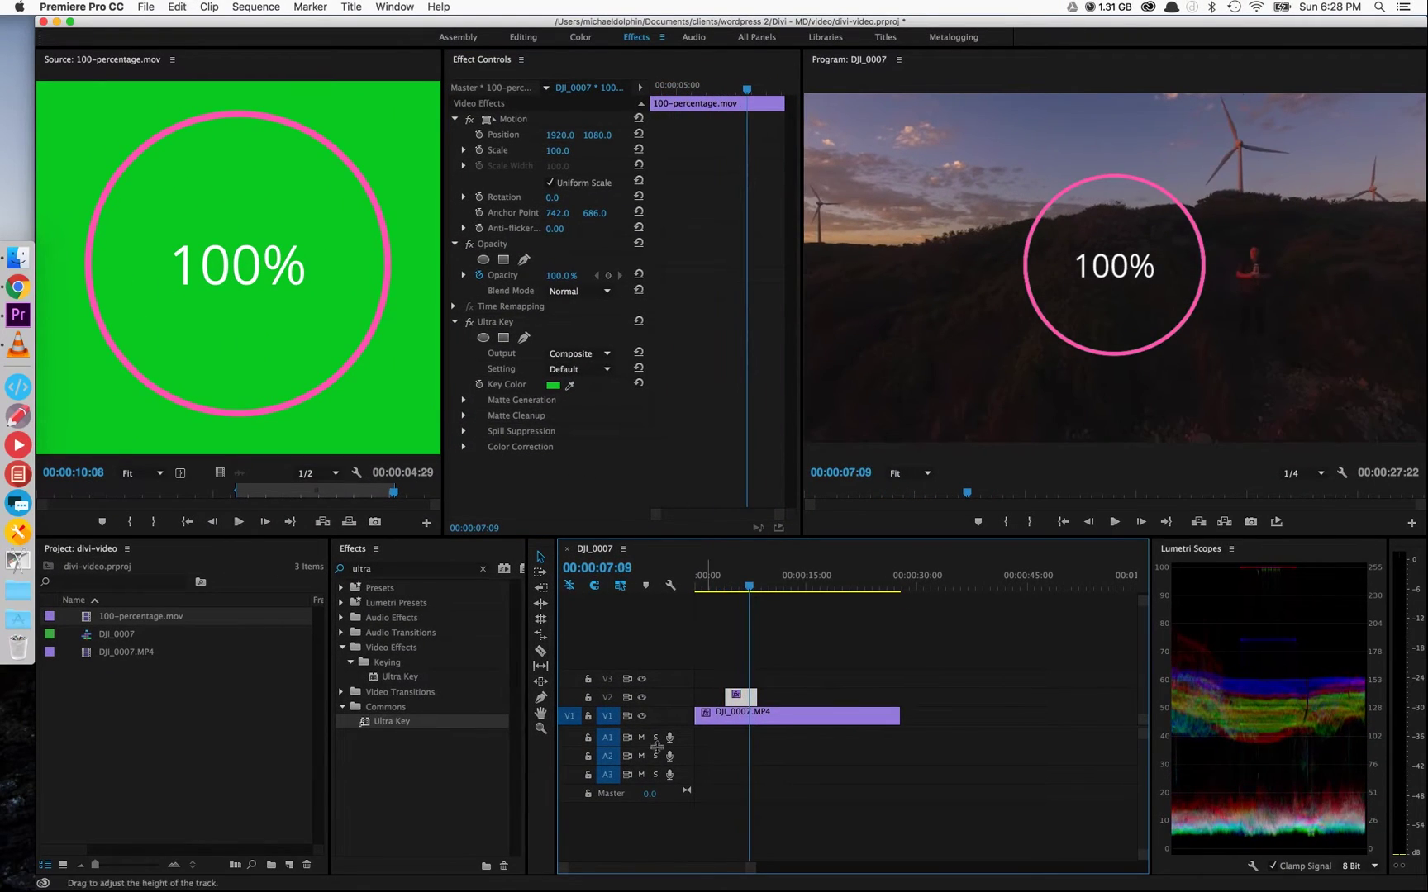
Search the effects for Cross Dissolve and apply the transition to the counter clip on V2.
left_click(382, 569)
type("cross")
left_click_drag(410, 751, 764, 665)
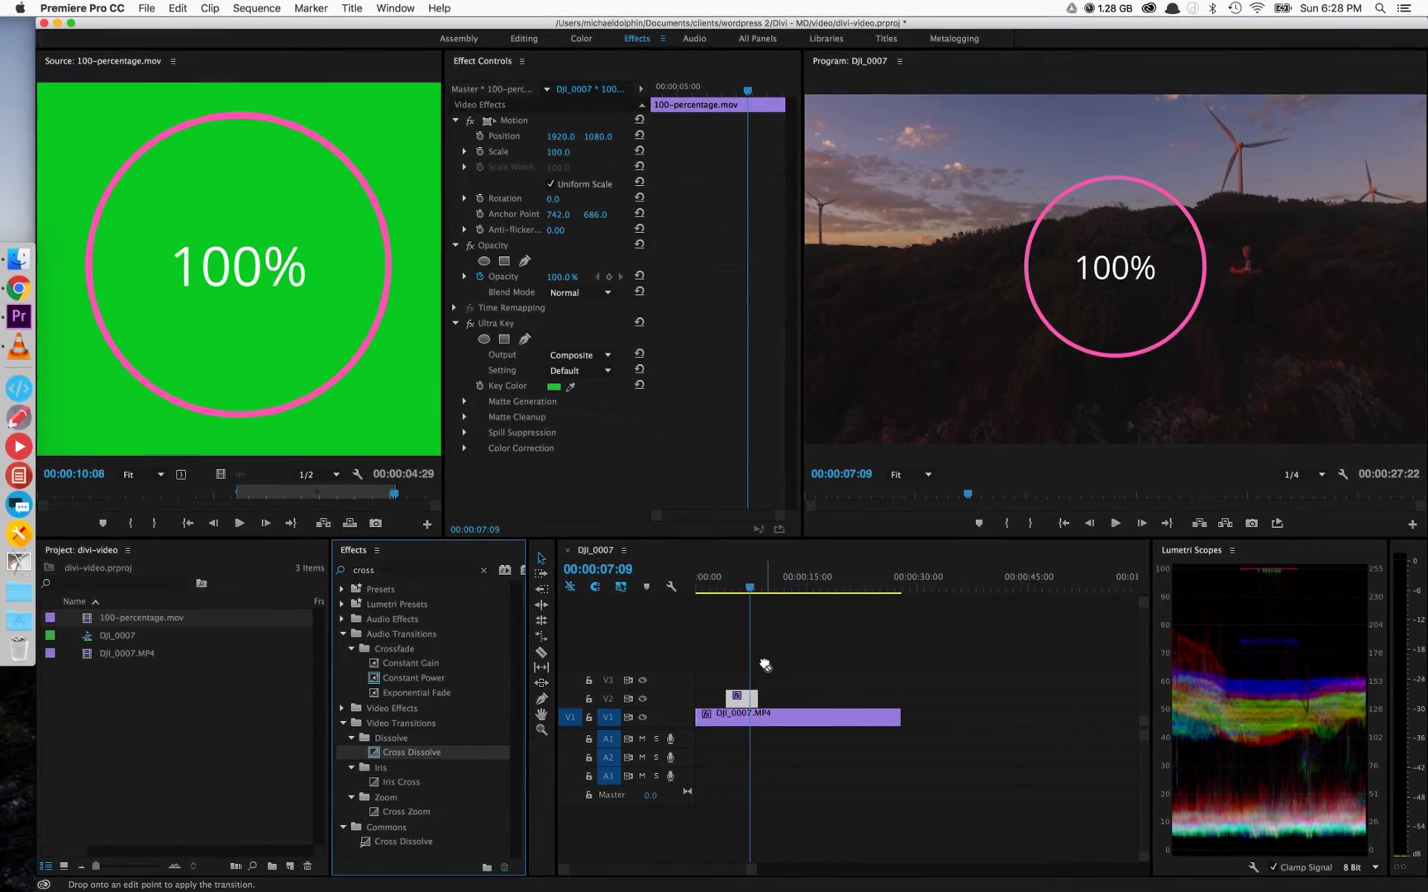
Delete the unneeded segment and split the counter clip on V2 at about 7 seconds.
left_click(740, 579)
key("=")
key("=")
key("=")
left_click(1029, 704)
key("Delete")
key("super+k")
left_click_drag(628, 870, 714, 870)
Add a Cross Dissolve to the end of the counter's second segment, lengthen it to 00:00:02:14, and play the sequence.
left_click_drag(411, 751, 865, 700)
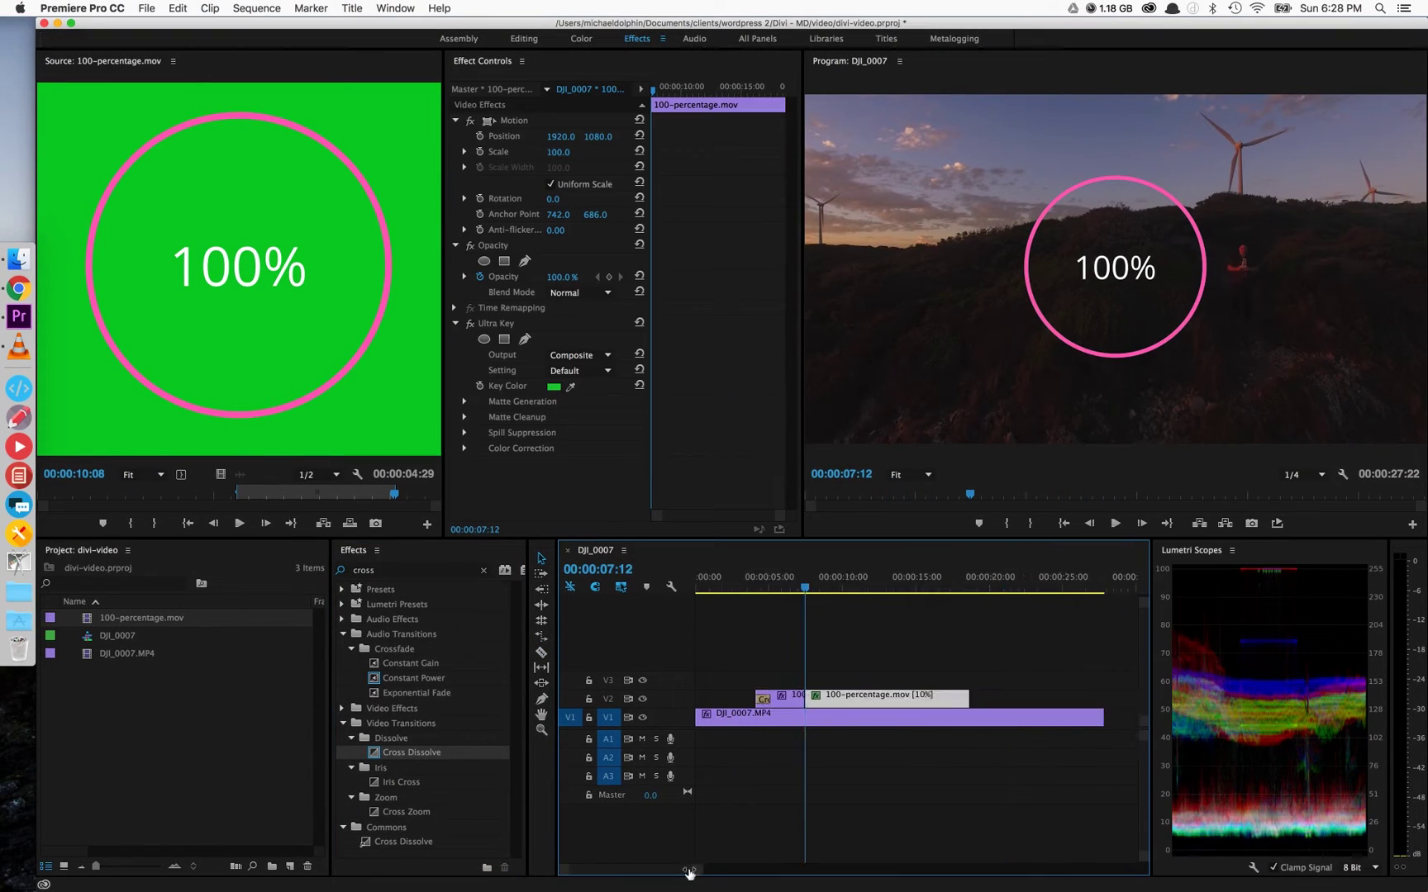
left_click_drag(859, 699, 841, 699)
left_click(718, 579)
key("space")
left_click_drag(715, 870, 695, 871)
key("space")
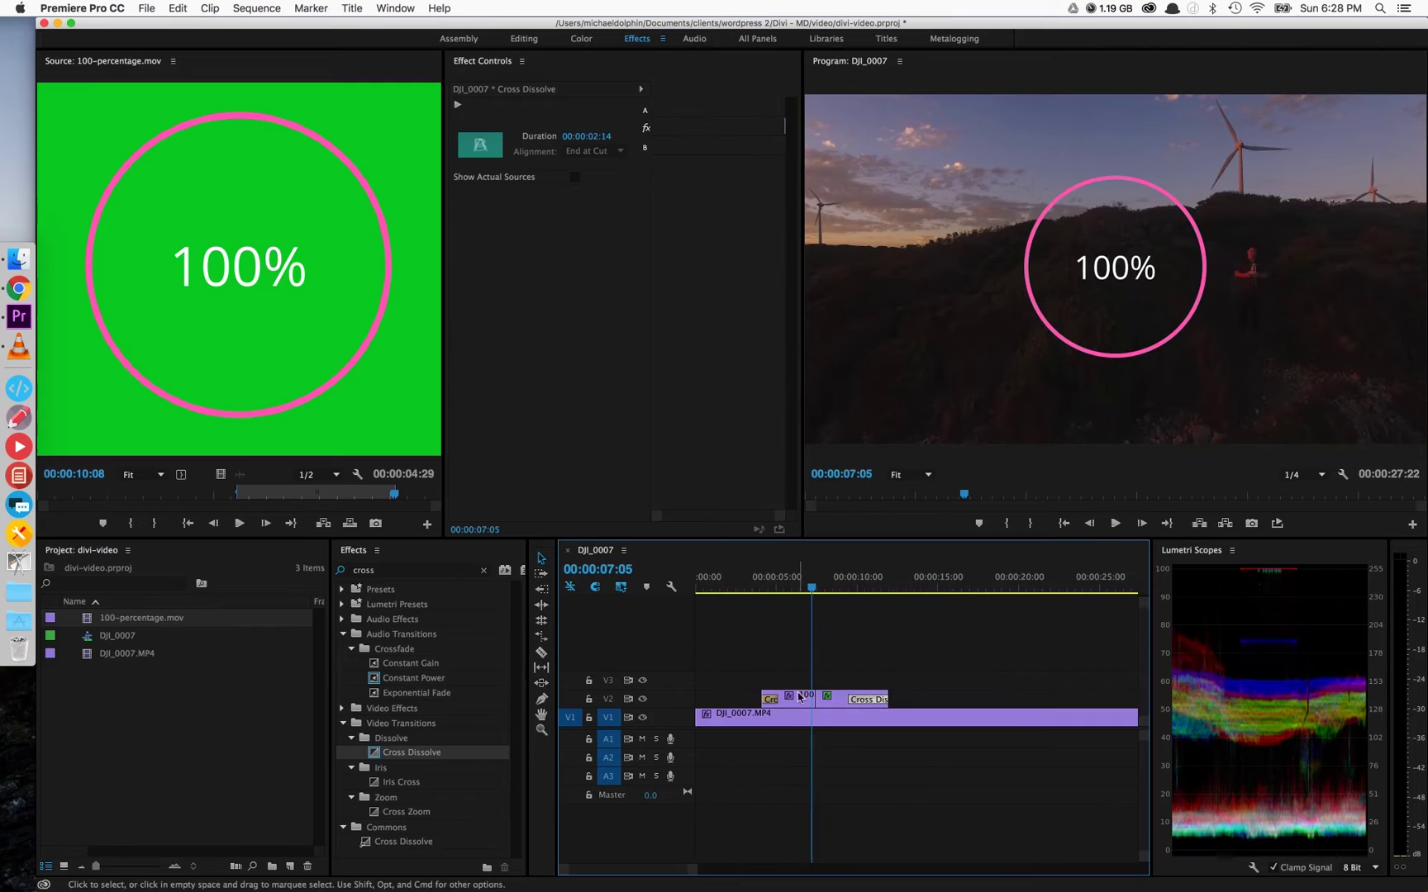
Move the counter clips up in the frame to a vertical position of 906.
left_click(800, 699)
key("Up")
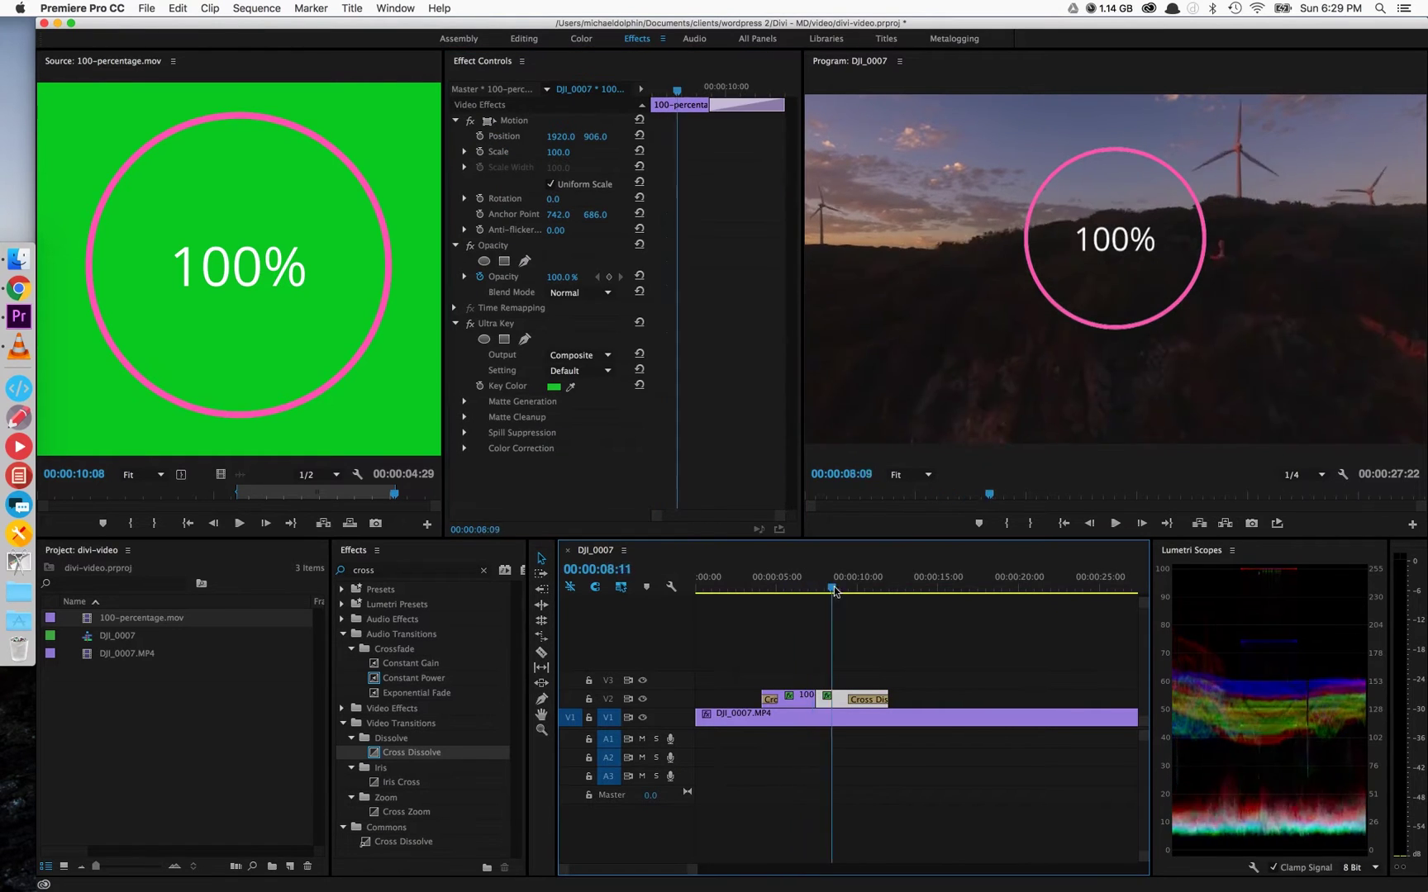
left_click(289, 866)
left_click(351, 778)
type("percentage text")
key("Return")
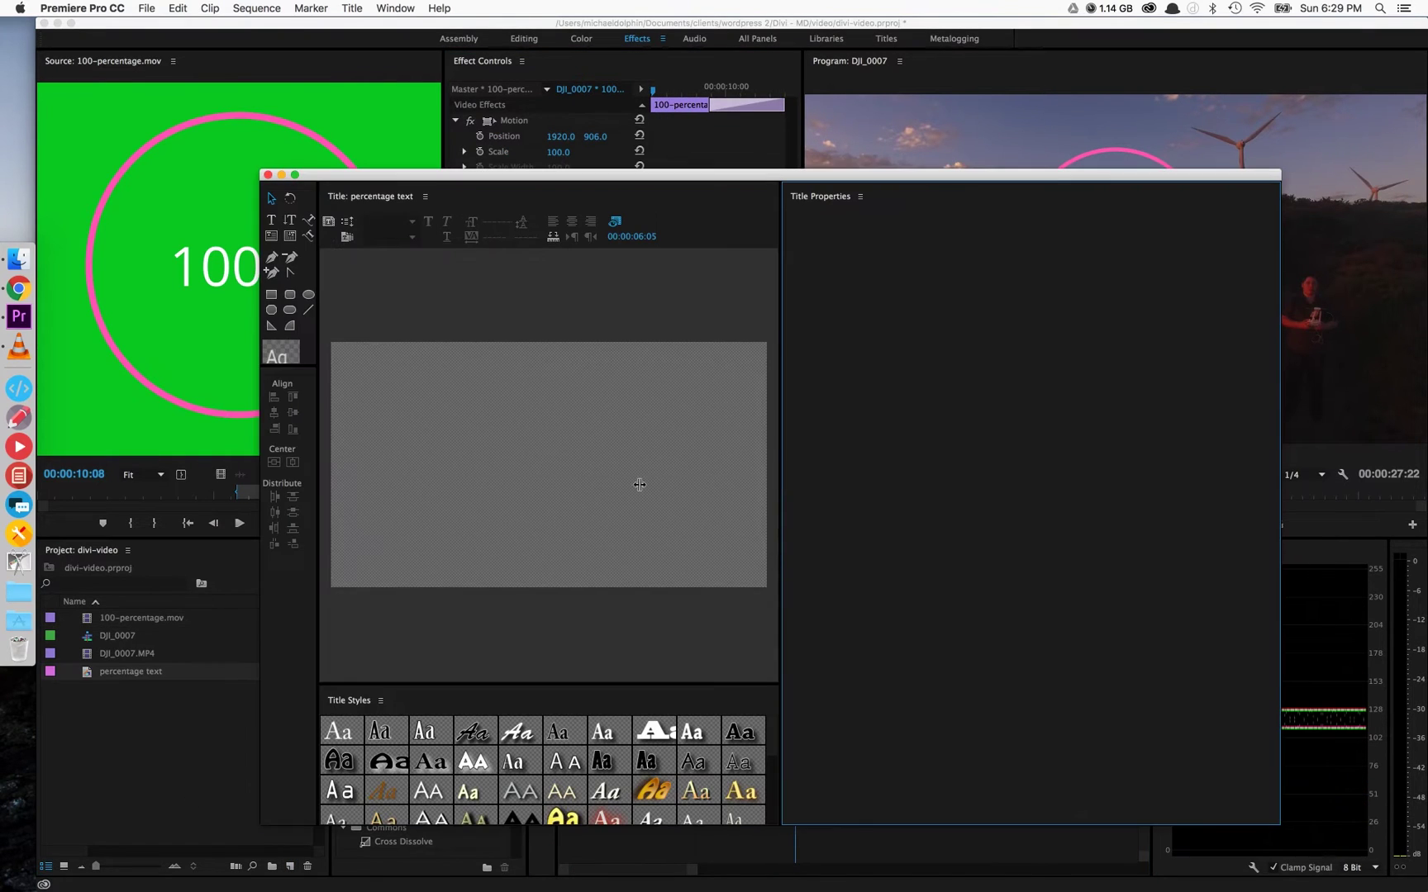
left_click(545, 544)
left_click_drag(1086, 370, 1124, 370)
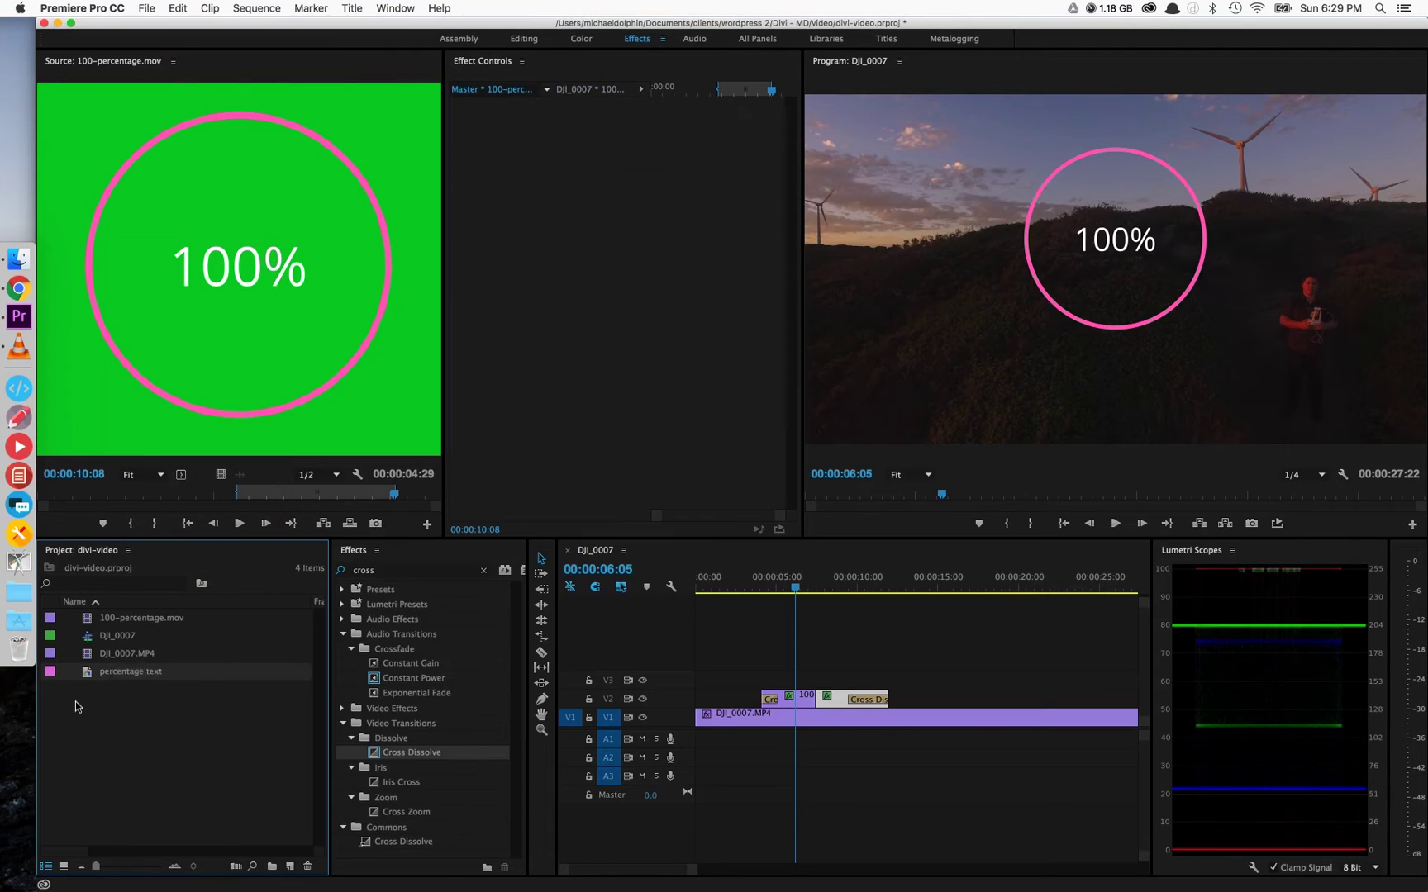
Create a title named "% text" with a wide text box below the circle reading "Type your % text here!".
key("super+t")
type("% text")
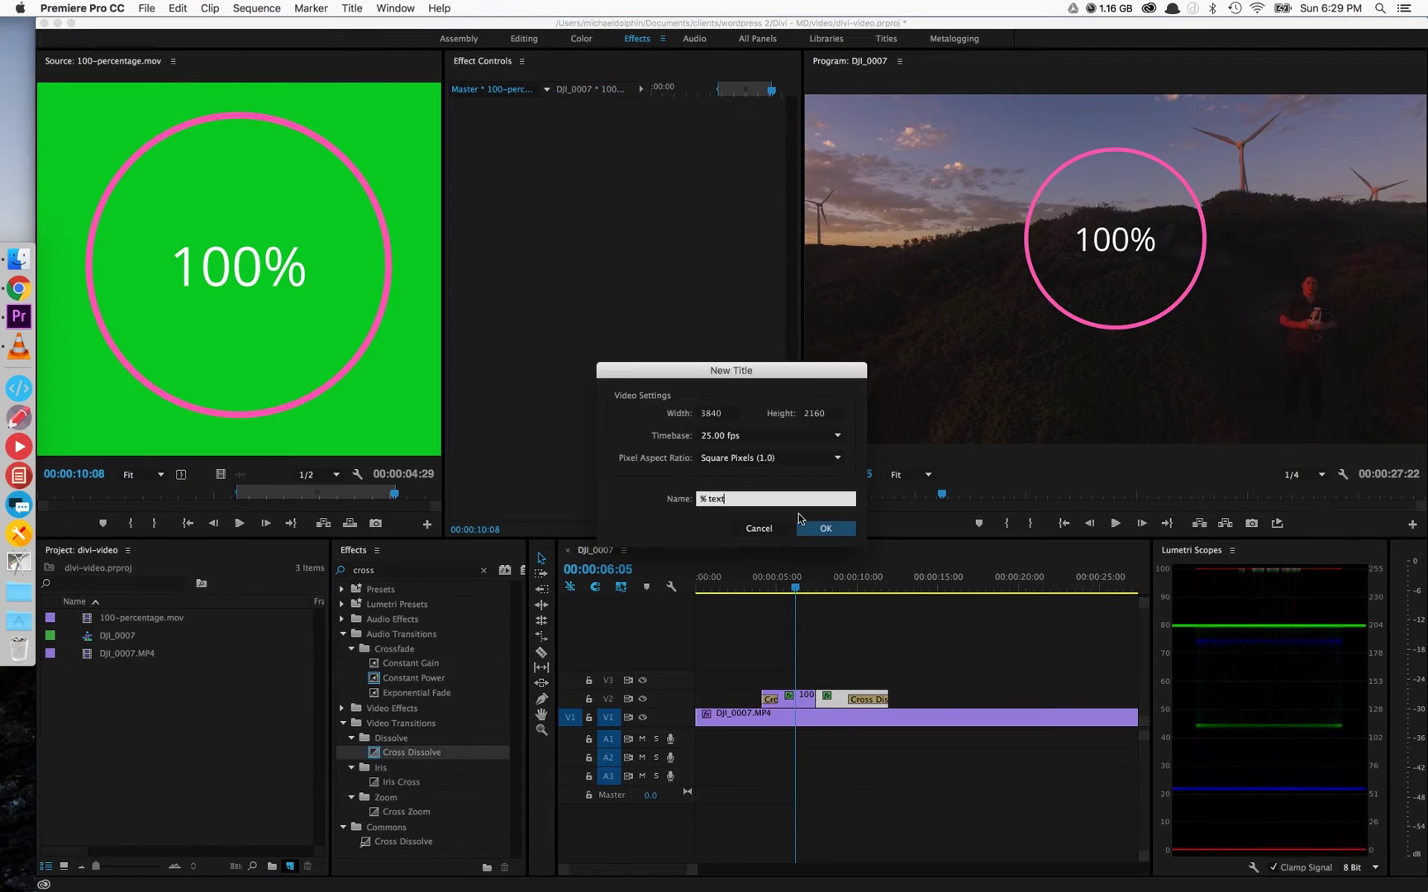
key("Return")
key("t")
left_click_drag(375, 516, 718, 559)
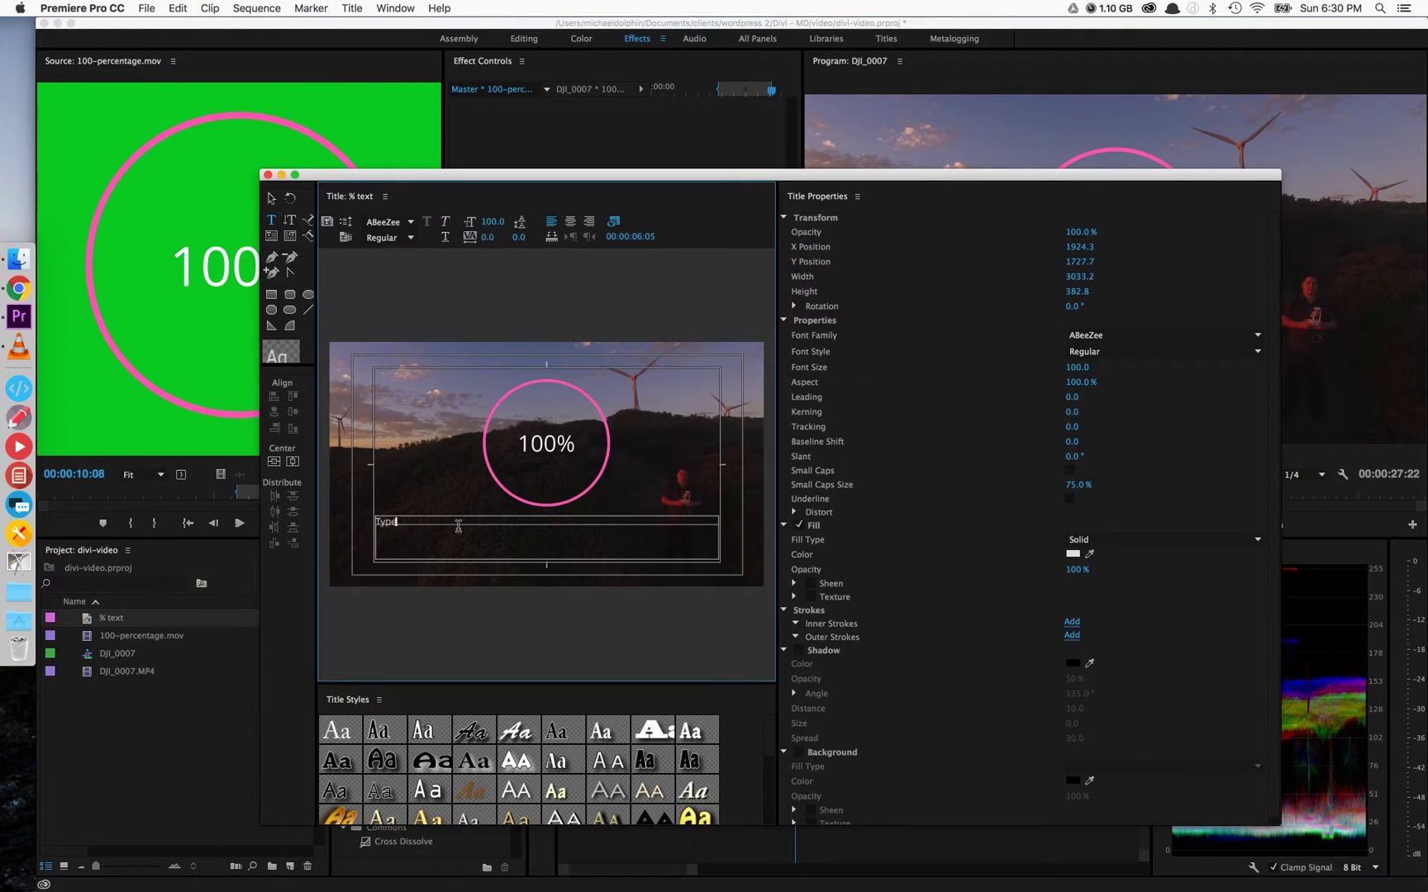
type("!")
Center the title text, format it as Helvetica Bold at size 205, and adjust its position below the circle.
key("super+a")
left_click(569, 222)
left_click_drag(1074, 367, 1120, 369)
left_click(1098, 335)
type("Helvetica")
left_click(1256, 352)
left_click(1119, 368)
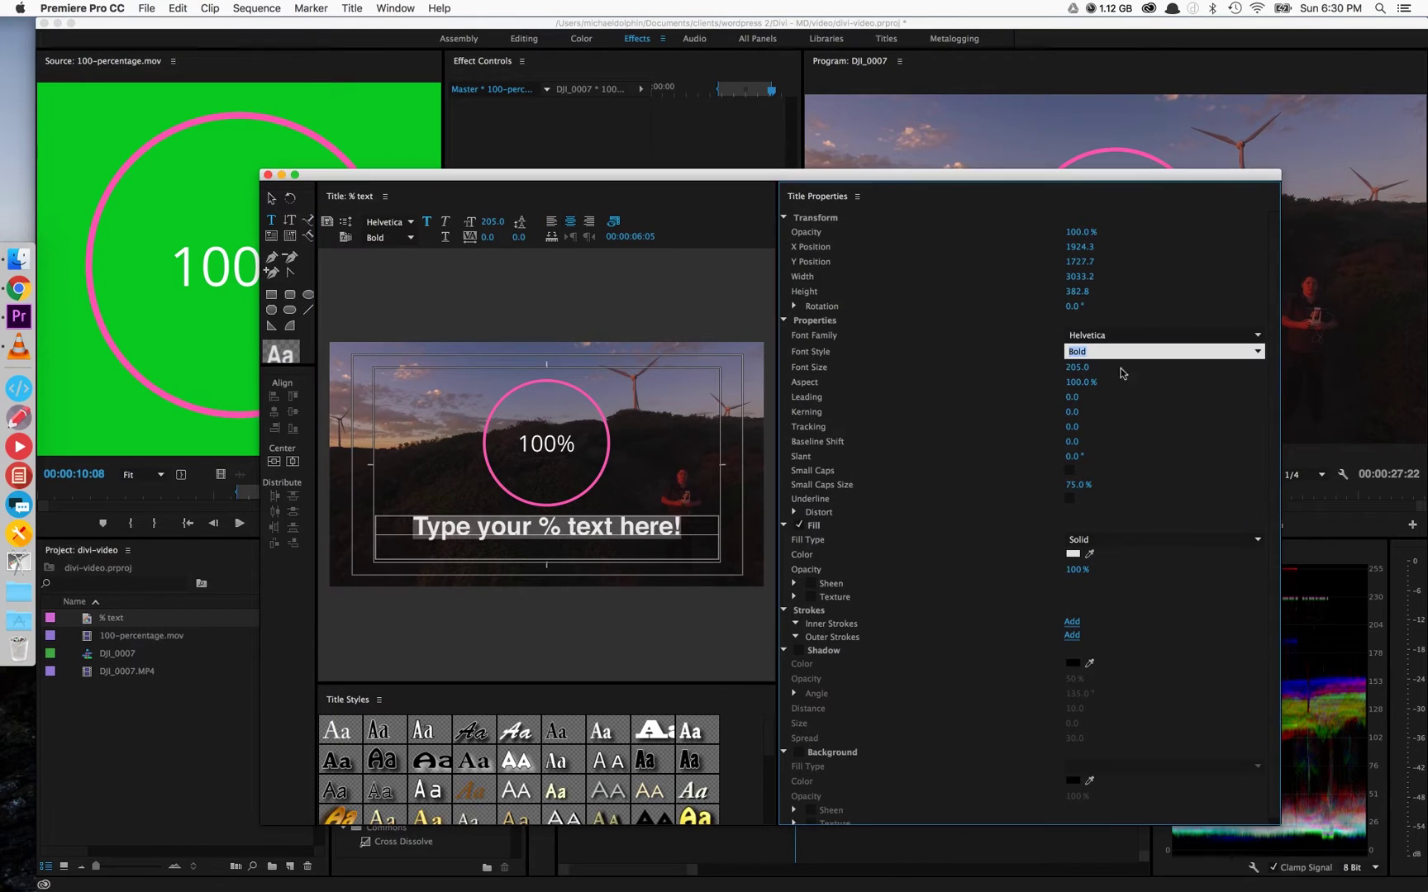
left_click_drag(577, 534, 576, 538)
left_click_drag(456, 519, 456, 526)
Place the % text title on V3 above the counter with Cross Dissolves at both ends, and play the sequence.
key("super+w")
left_click(391, 619)
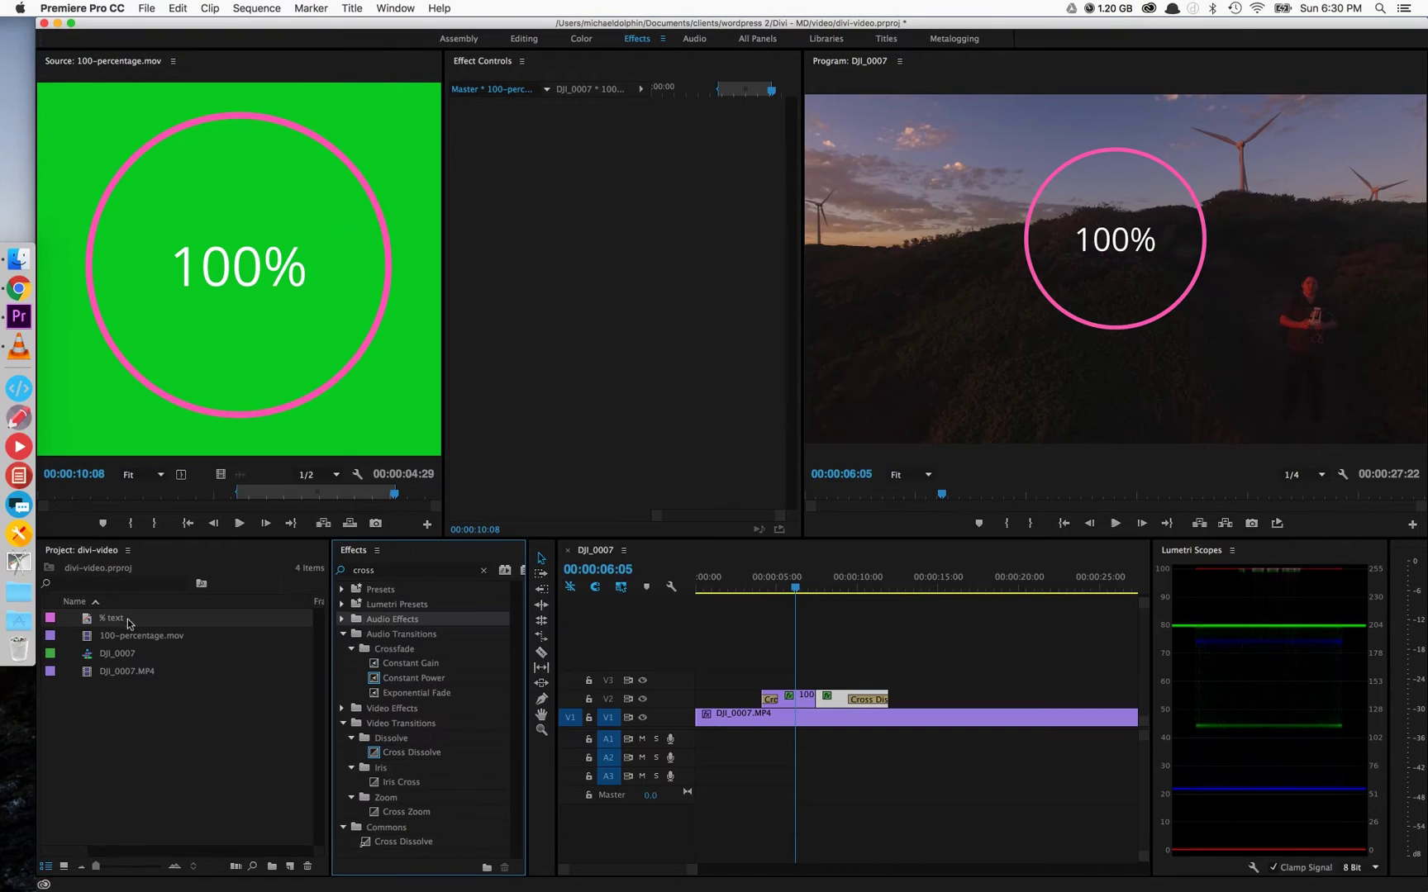
left_click_drag(125, 619, 791, 680)
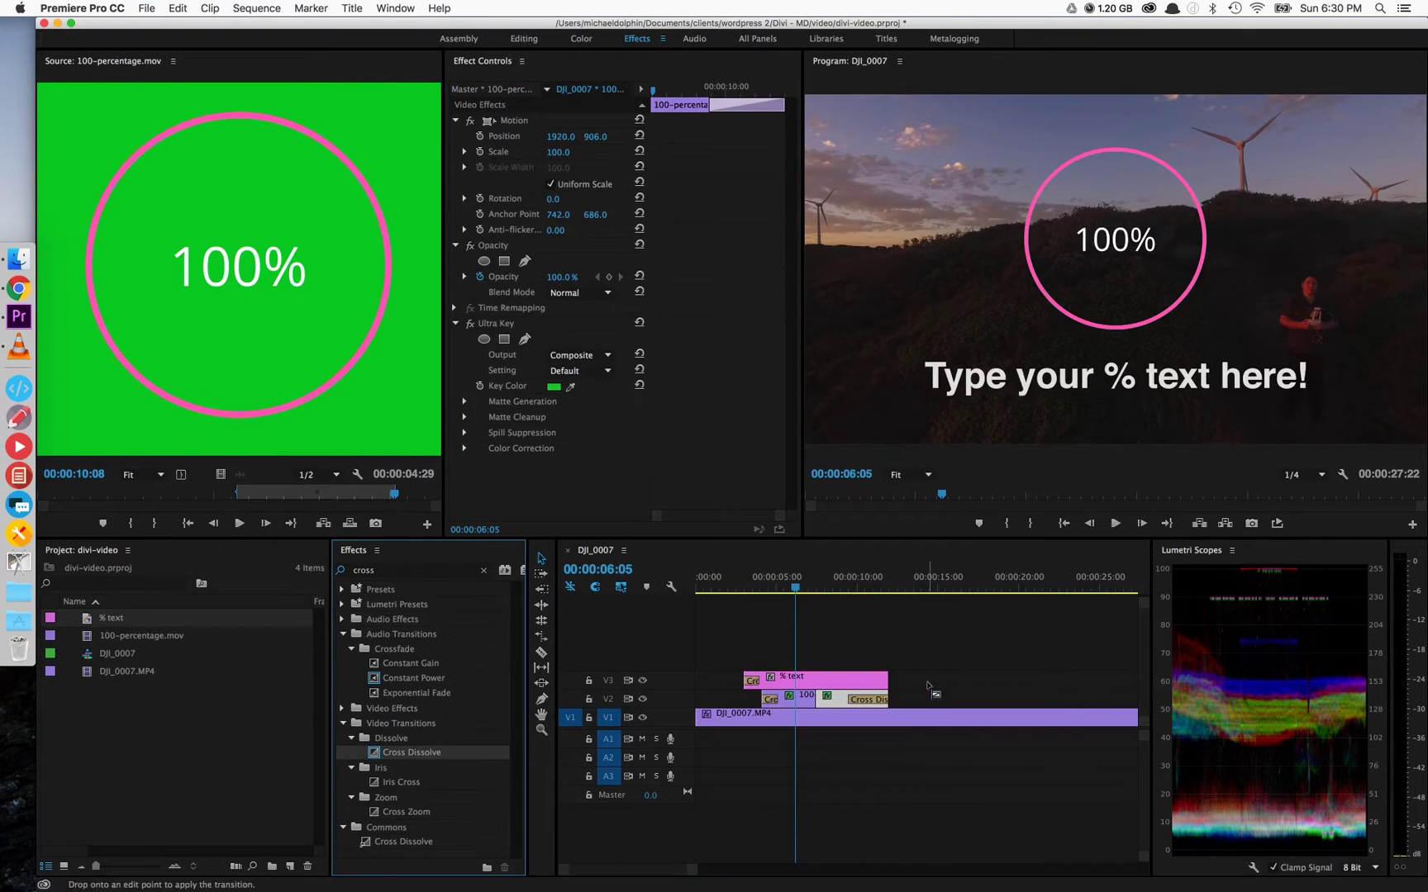
left_click(753, 588)
key("space")
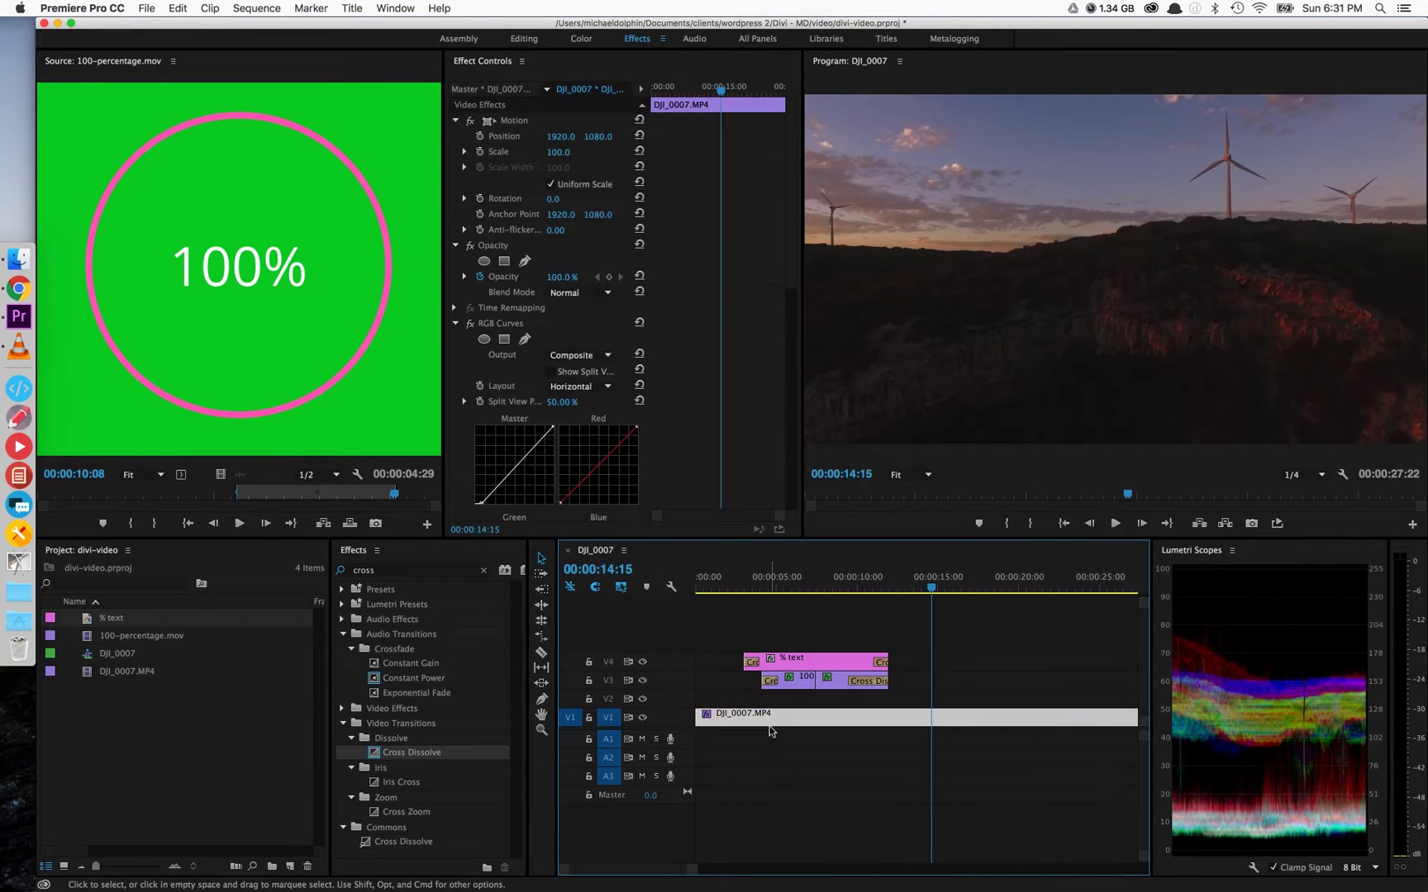
Create a Black Video item and place it on V2 beneath the counter and title clips.
left_click(207, 744)
left_click(289, 866)
left_click(322, 805)
key("Return")
left_click_drag(90, 655, 913, 699)
Adjust the timing of the Black Video clip on V2 and add Cross Dissolves to its ends.
left_click(725, 588)
left_click_drag(770, 702, 760, 701)
left_click_drag(411, 752, 903, 698)
Turn off the Black Video clip's opacity keyframing, set its opacity to 71%, and play the sequence from the start.
left_click(741, 587)
left_click(479, 276)
left_click_drag(576, 277, 566, 282)
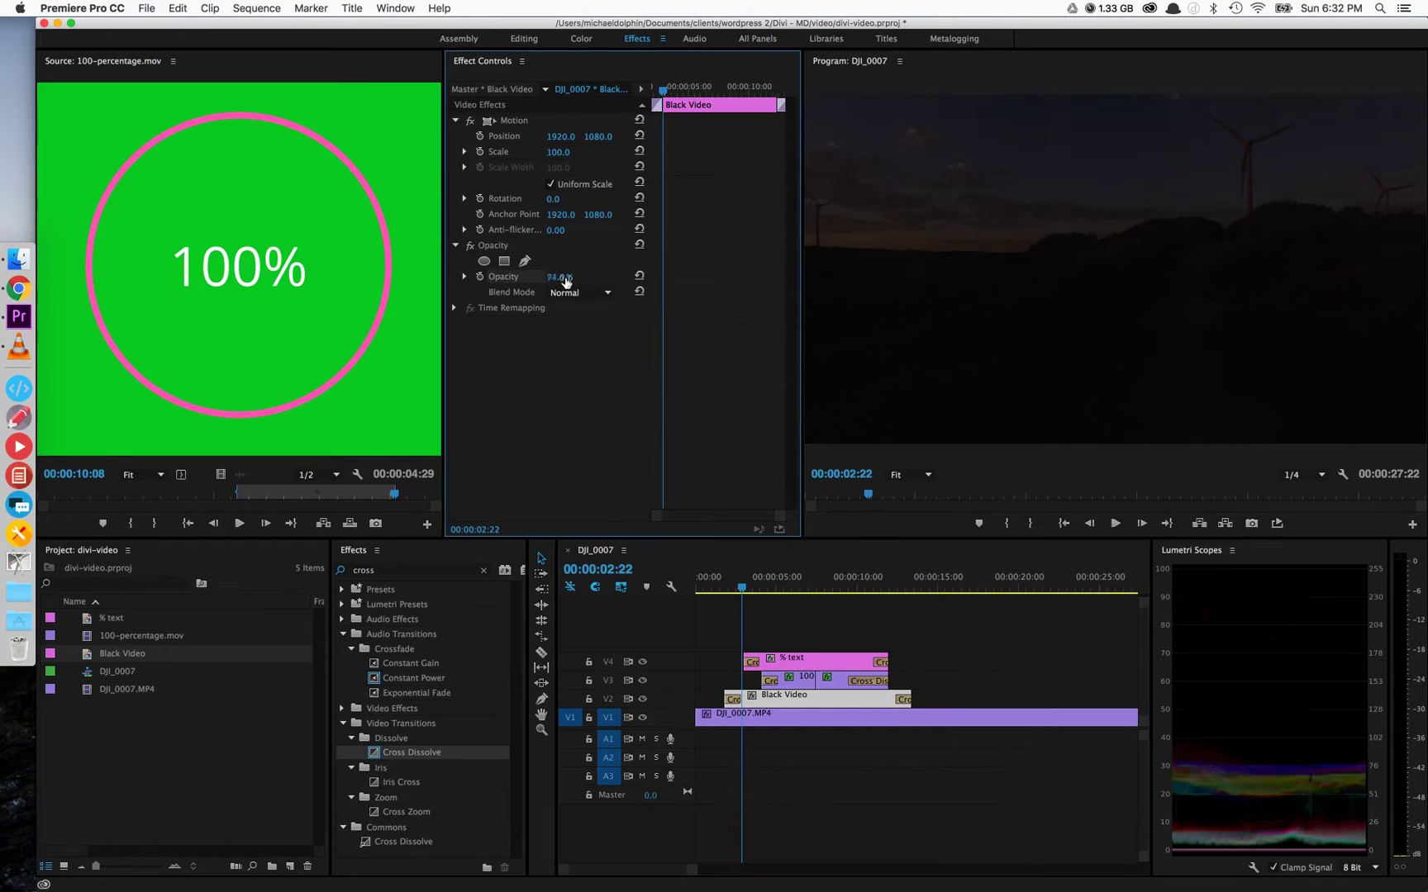
left_click_drag(731, 587, 644, 592)
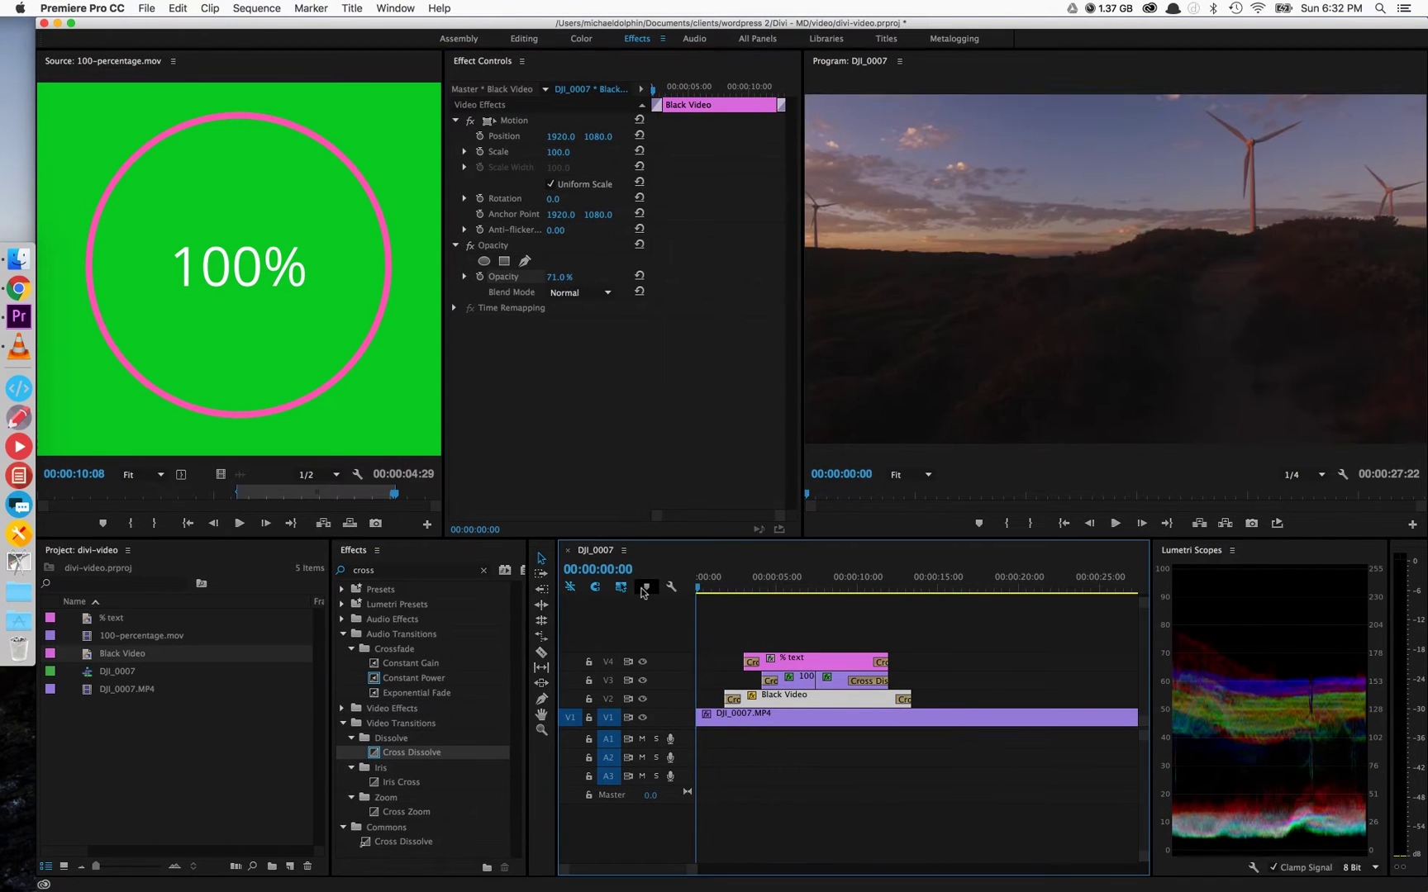
key("Return")
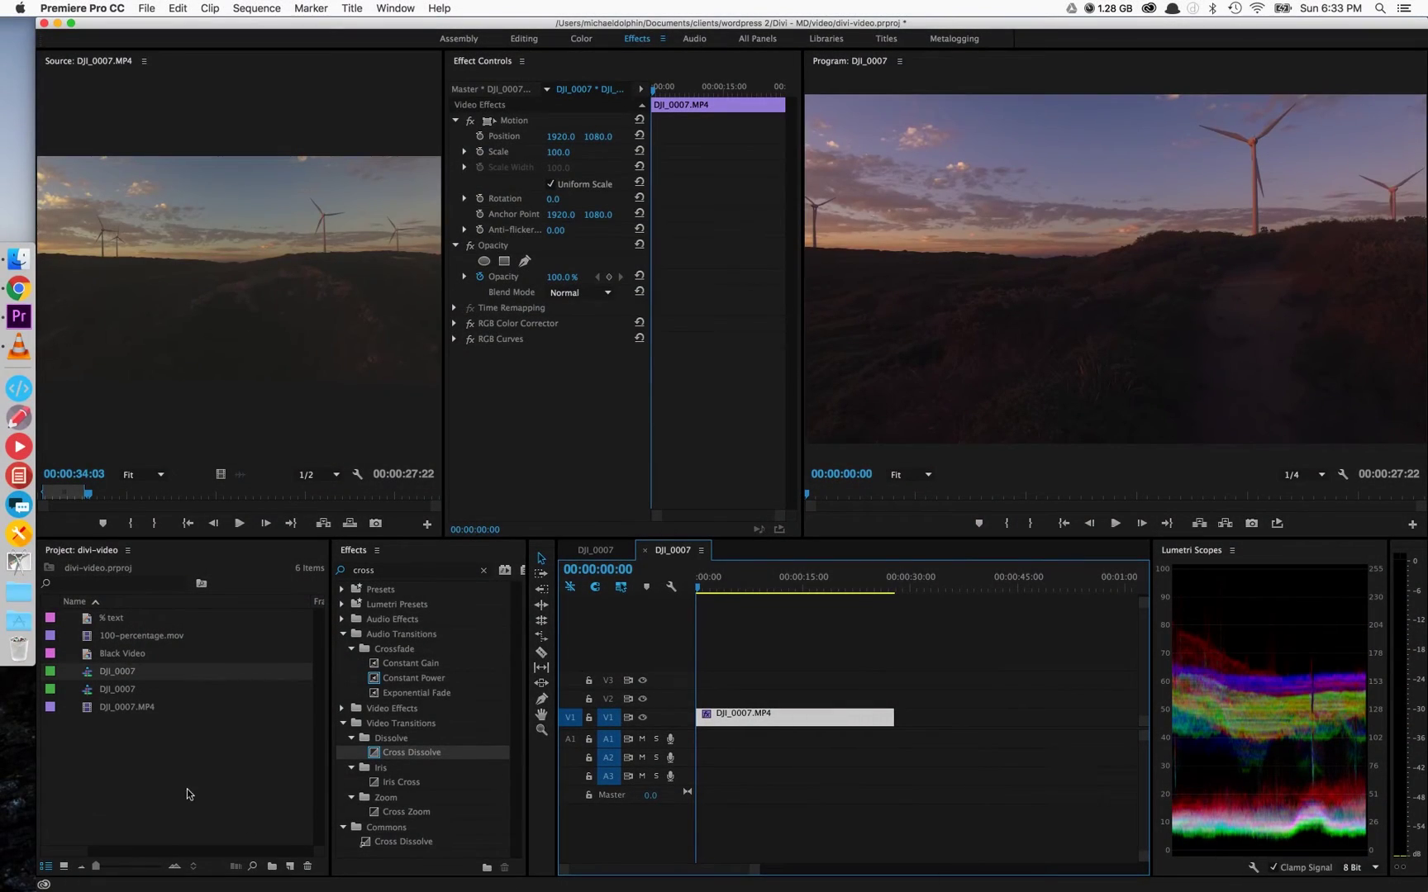
Switch to Chrome's graphics page editor and set the section's background colour to #fc009f.
left_click(16, 289)
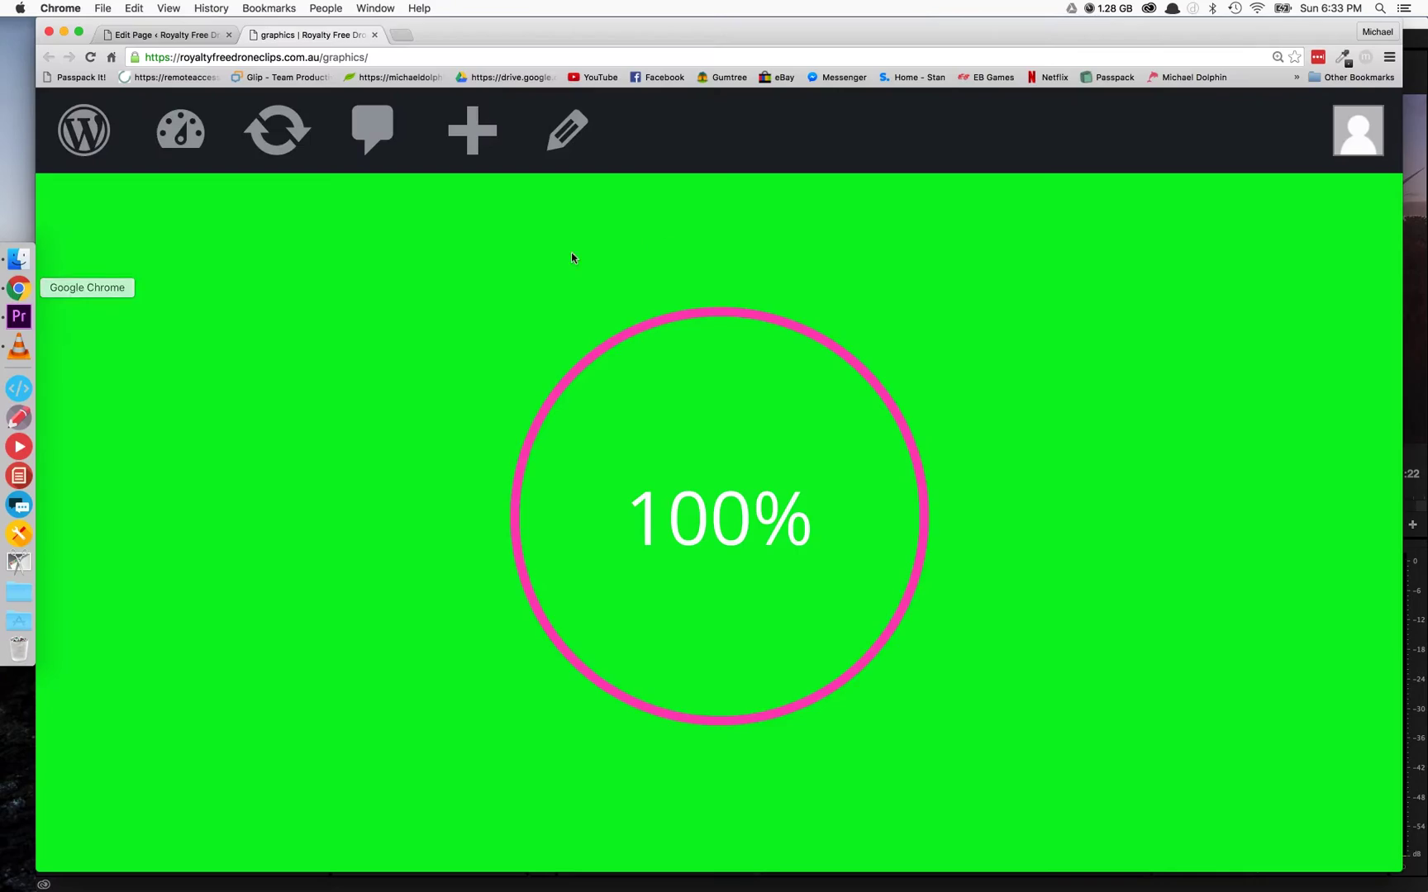
left_click(163, 37)
key("super+0")
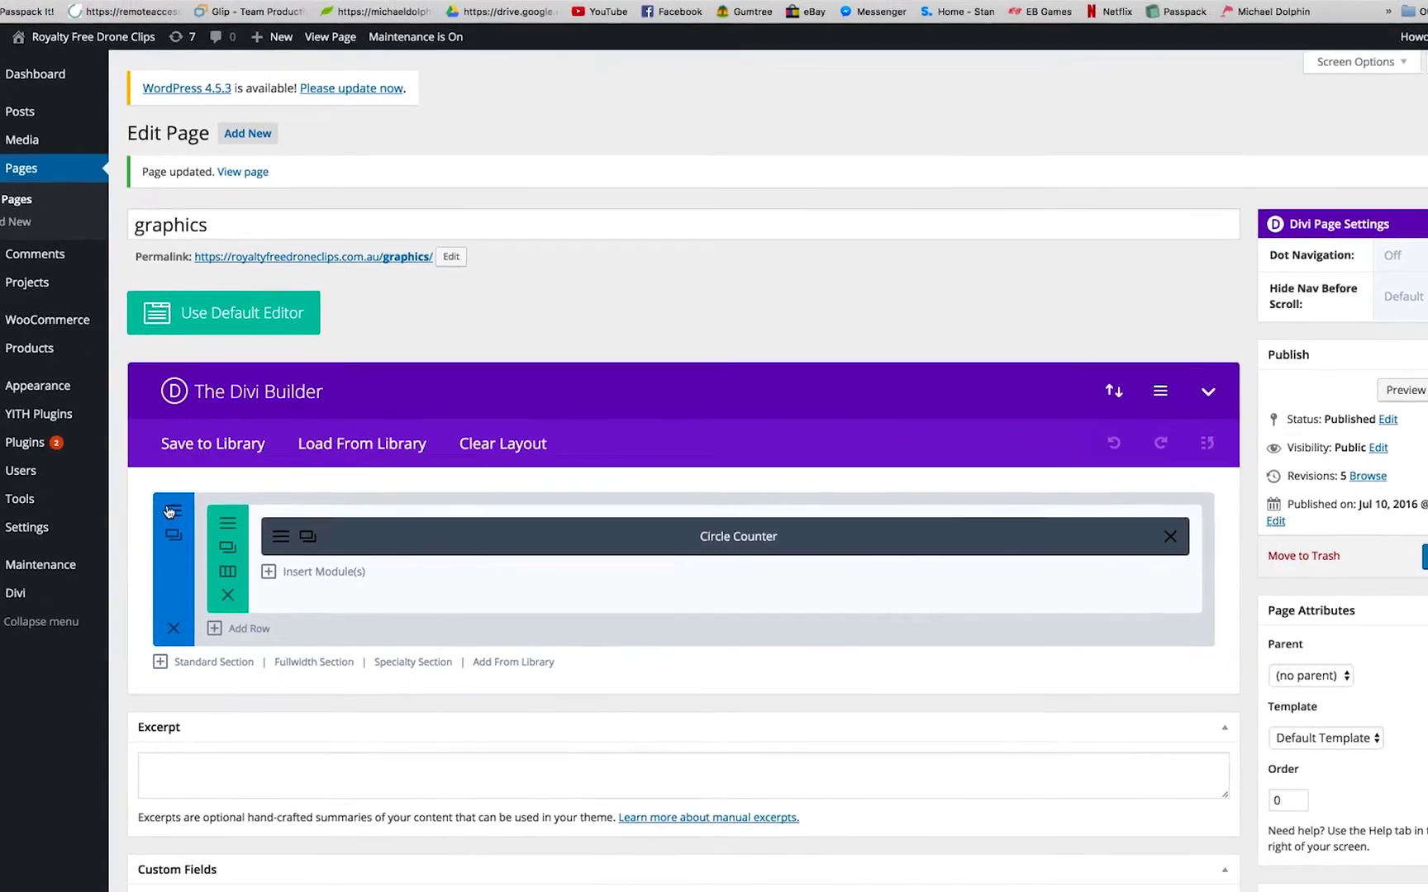
left_click(212, 545)
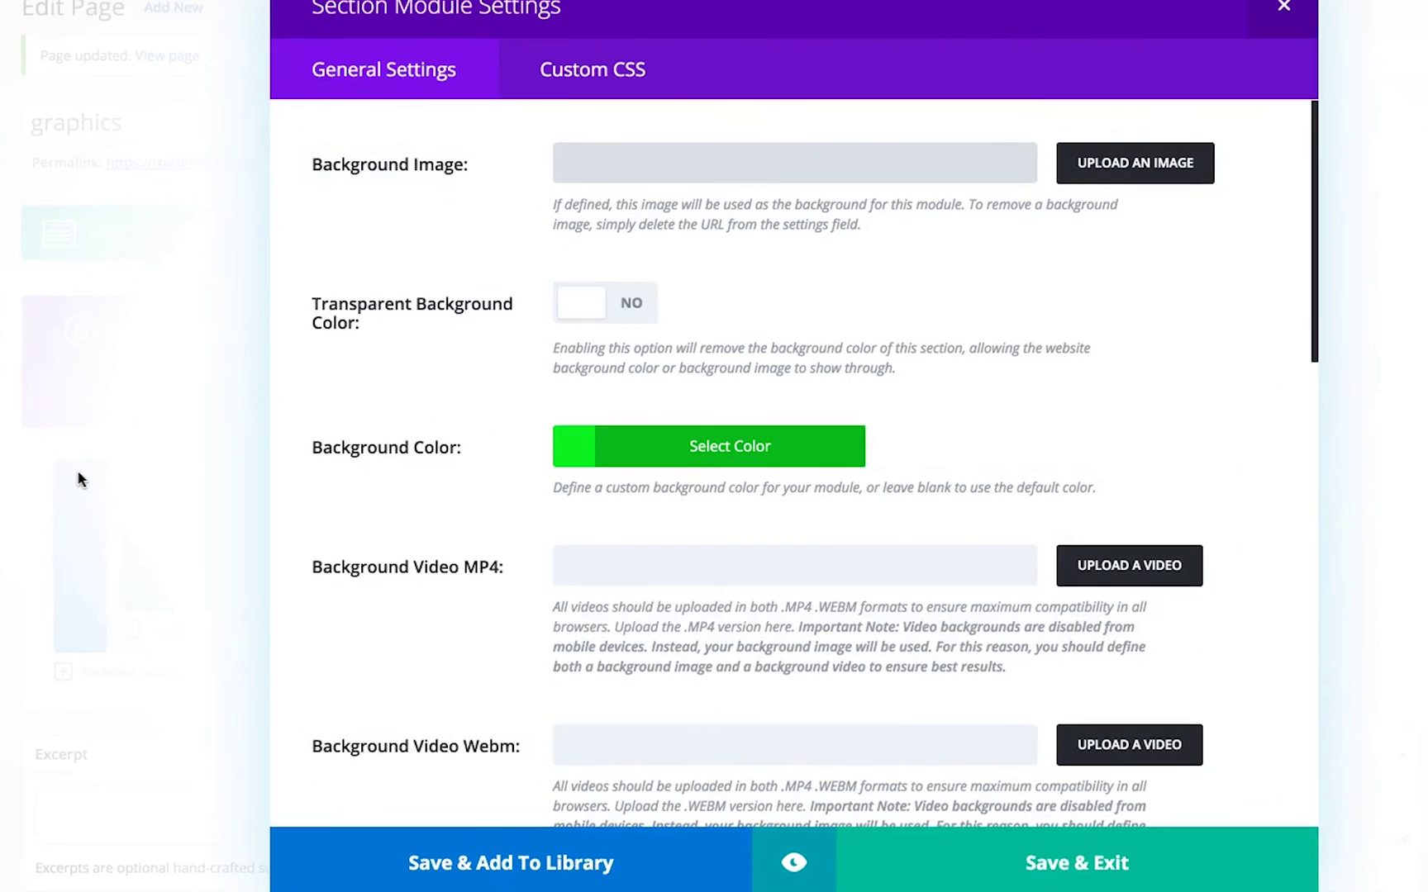
left_click(576, 455)
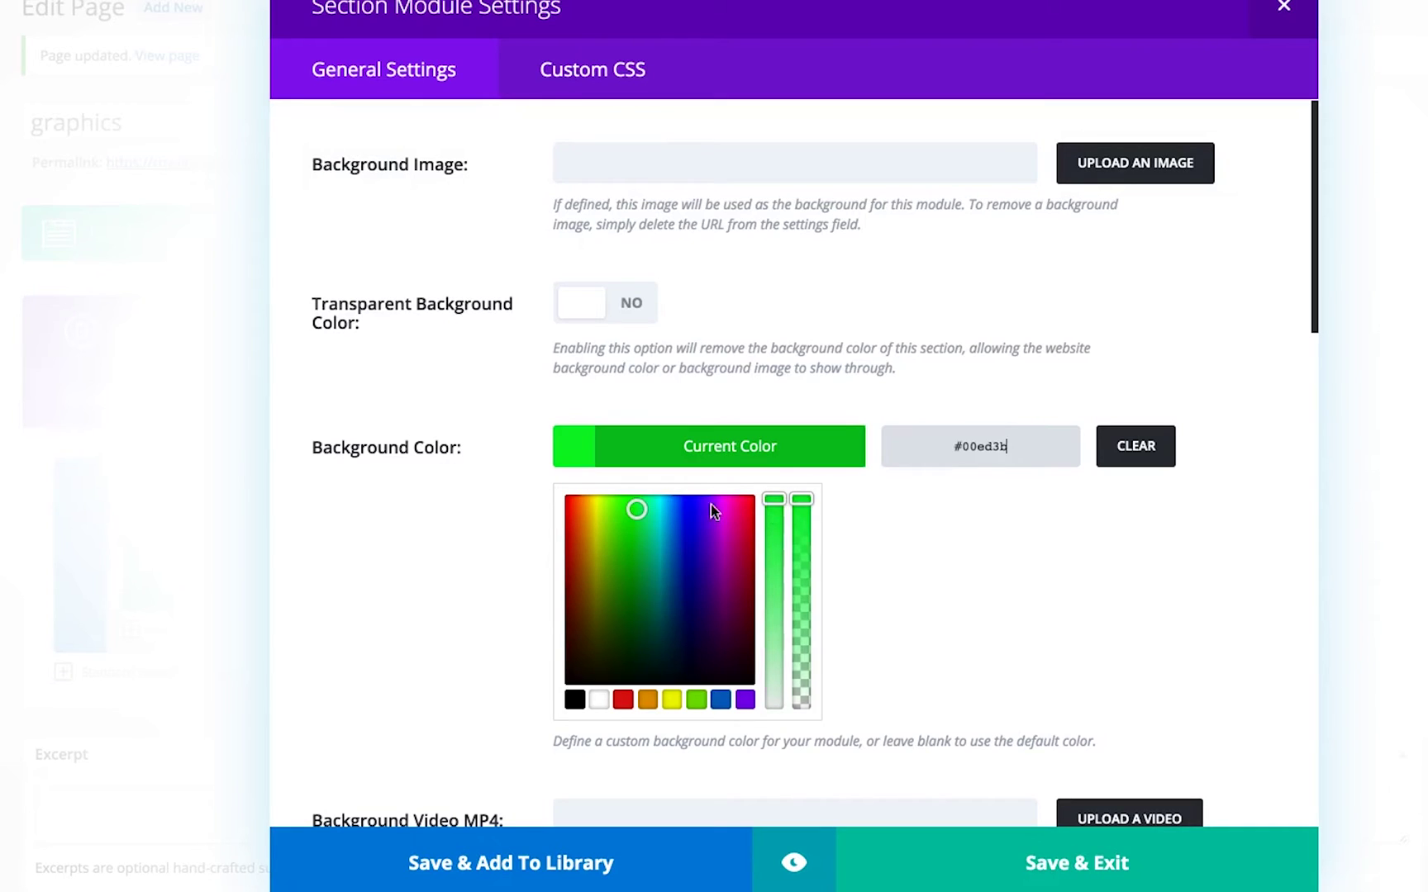
left_click_drag(710, 504, 731, 481)
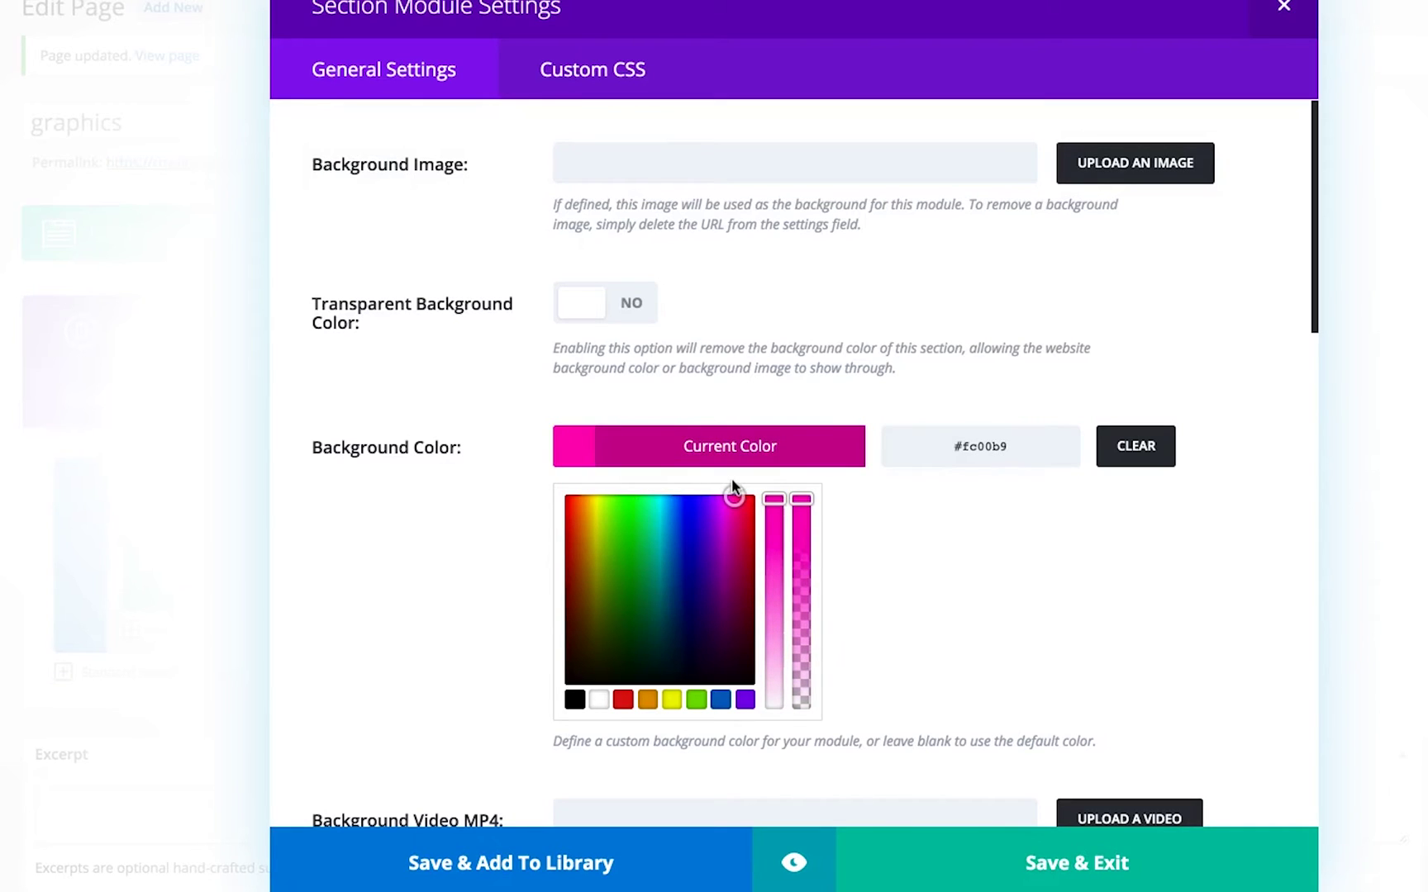
left_click(578, 450)
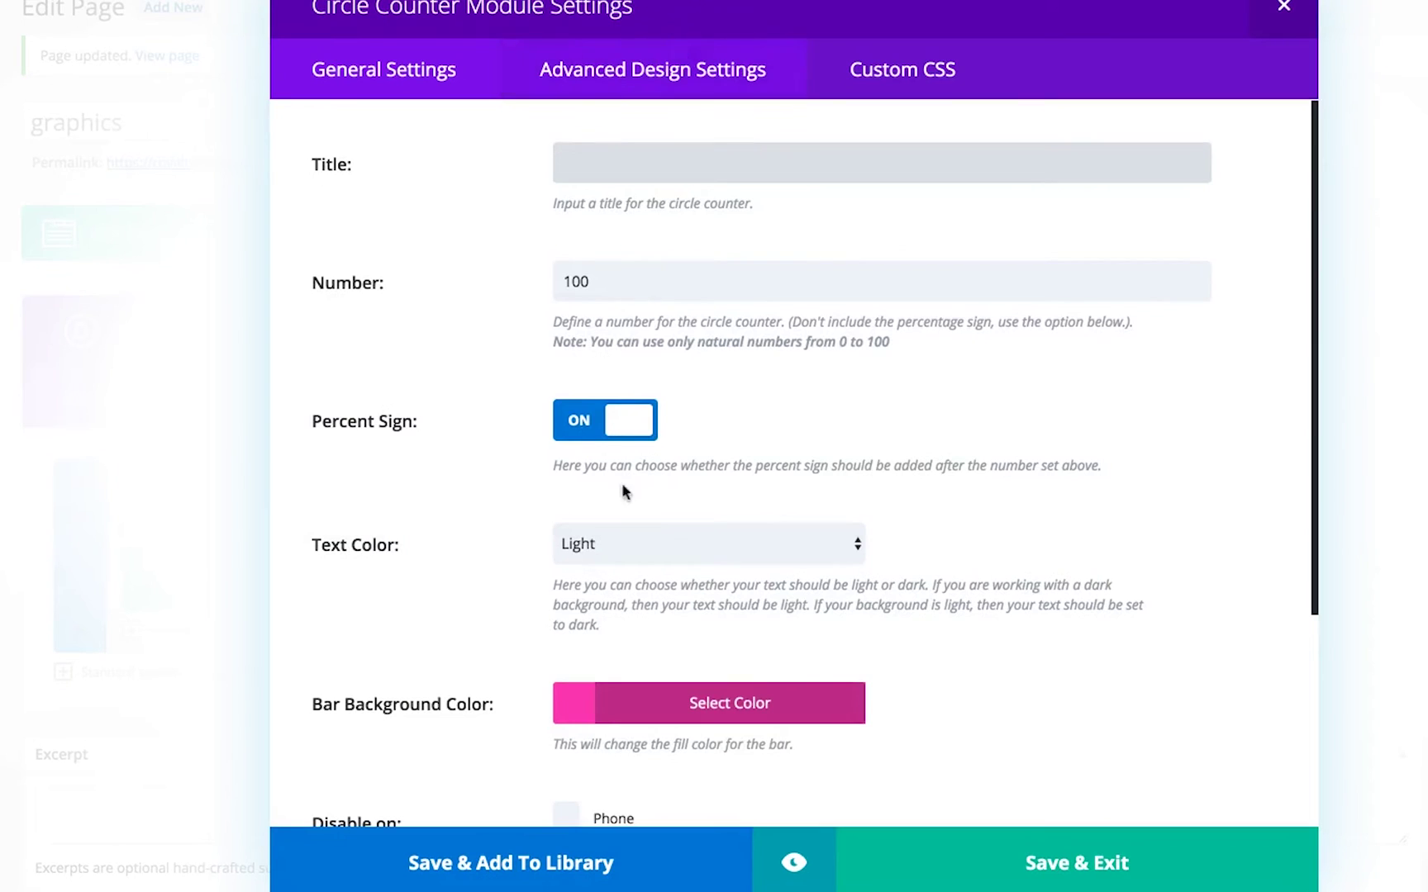
Set the Circle Counter's bar background colour to white, save the module, and update the page.
left_click(597, 711)
scroll(456, 615, "down", 3)
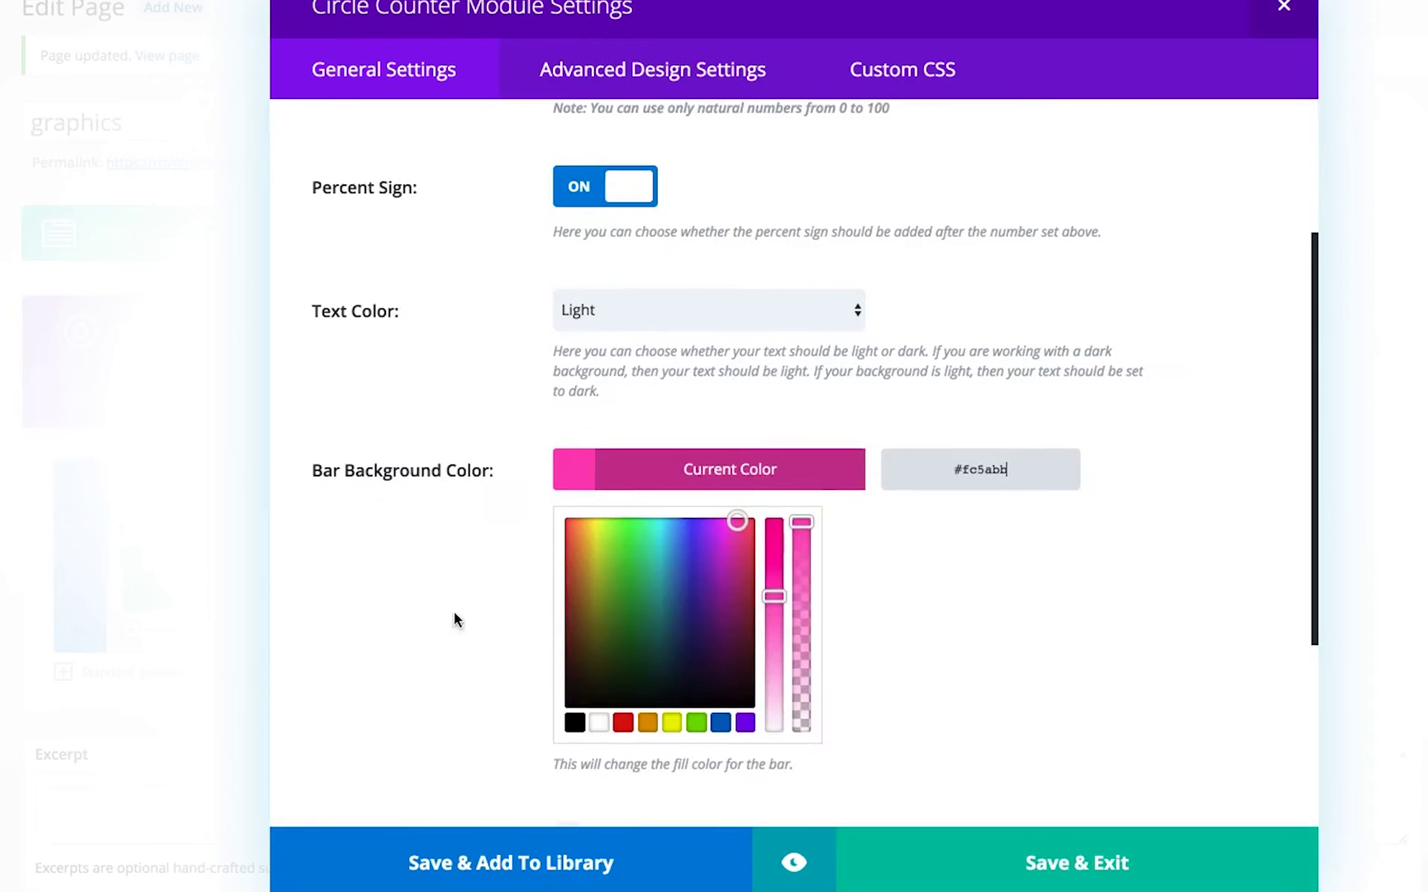
left_click(601, 725)
left_click(1029, 859)
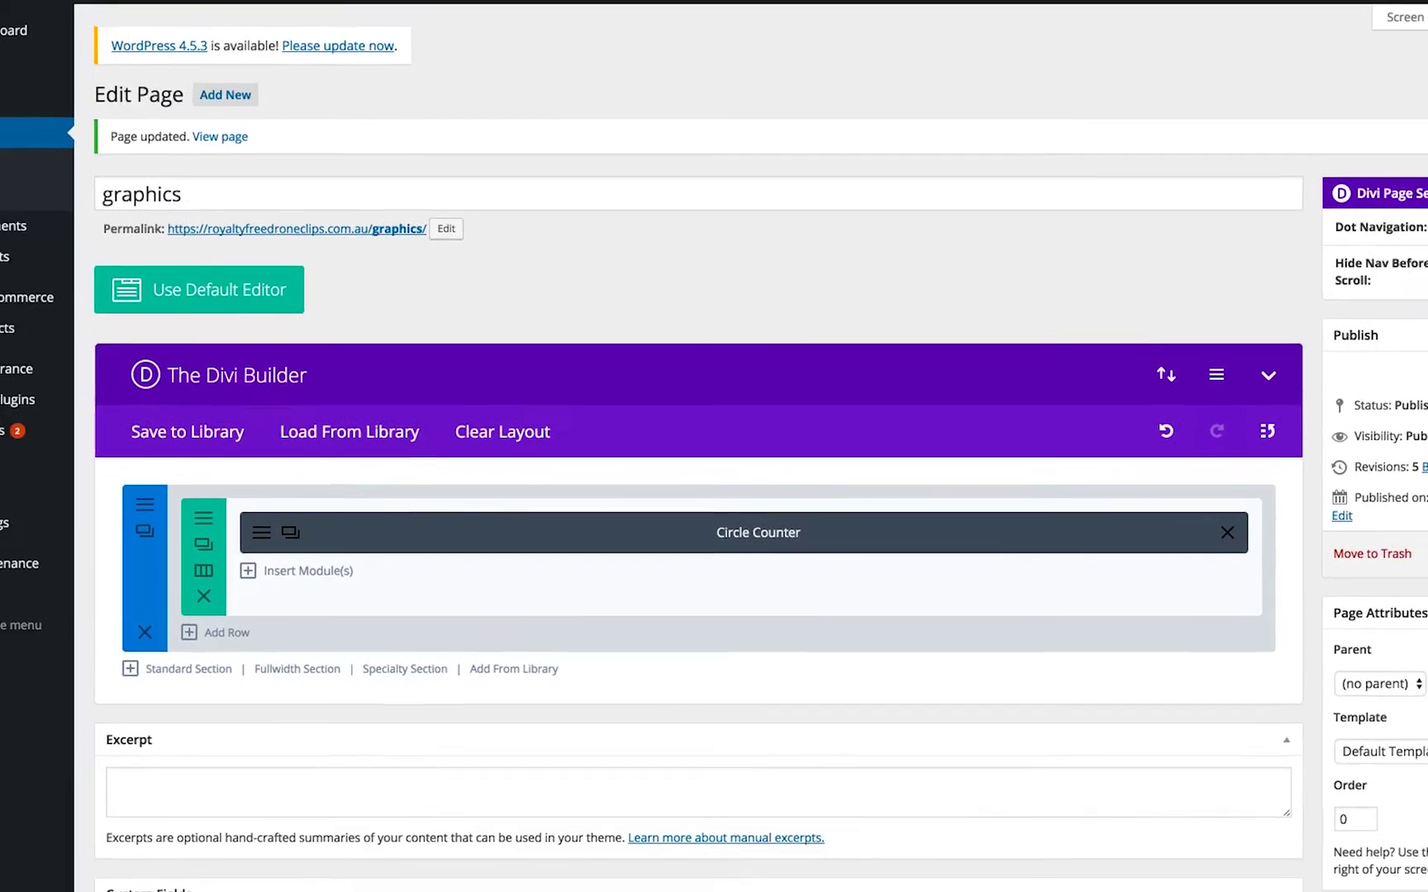
left_click(1396, 570)
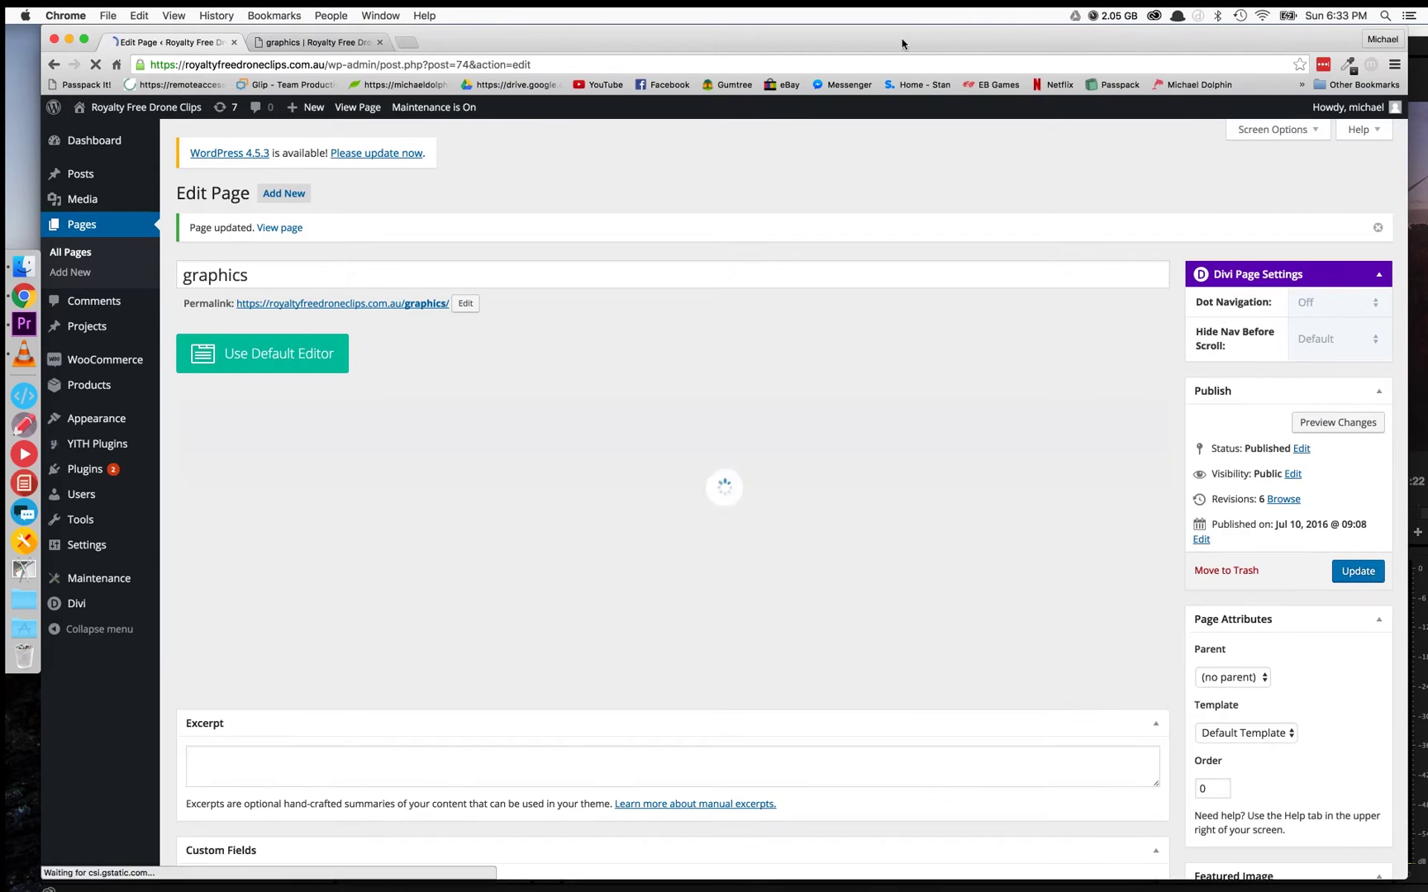
View the updated graphics page and enlarge it so the circle counter fills more of the window.
left_click(328, 47)
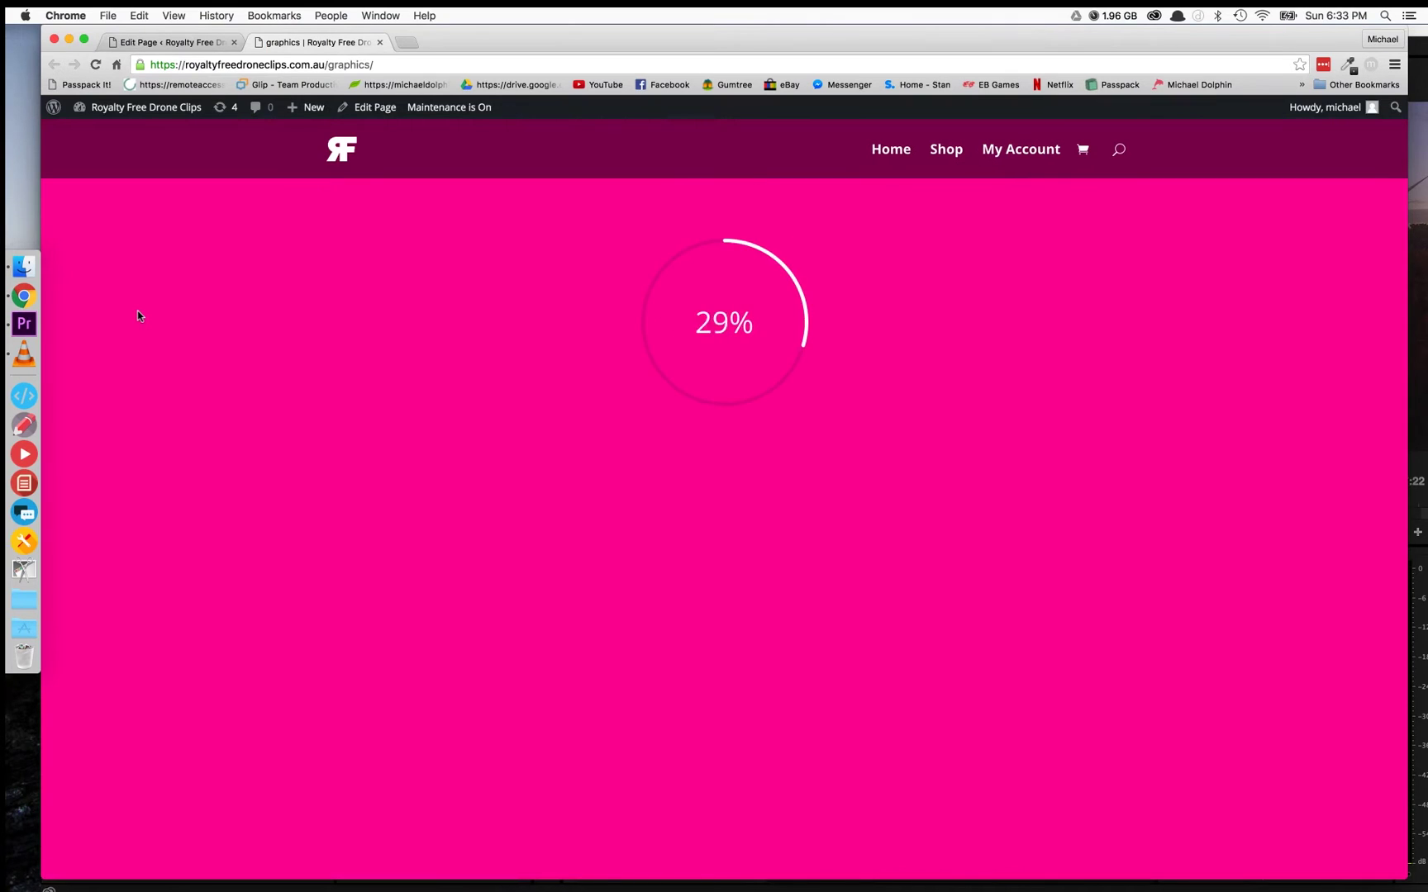
key("super+equal")
key("super+equal")
key("super+equal")
key("super+equal")
key("super+equal")
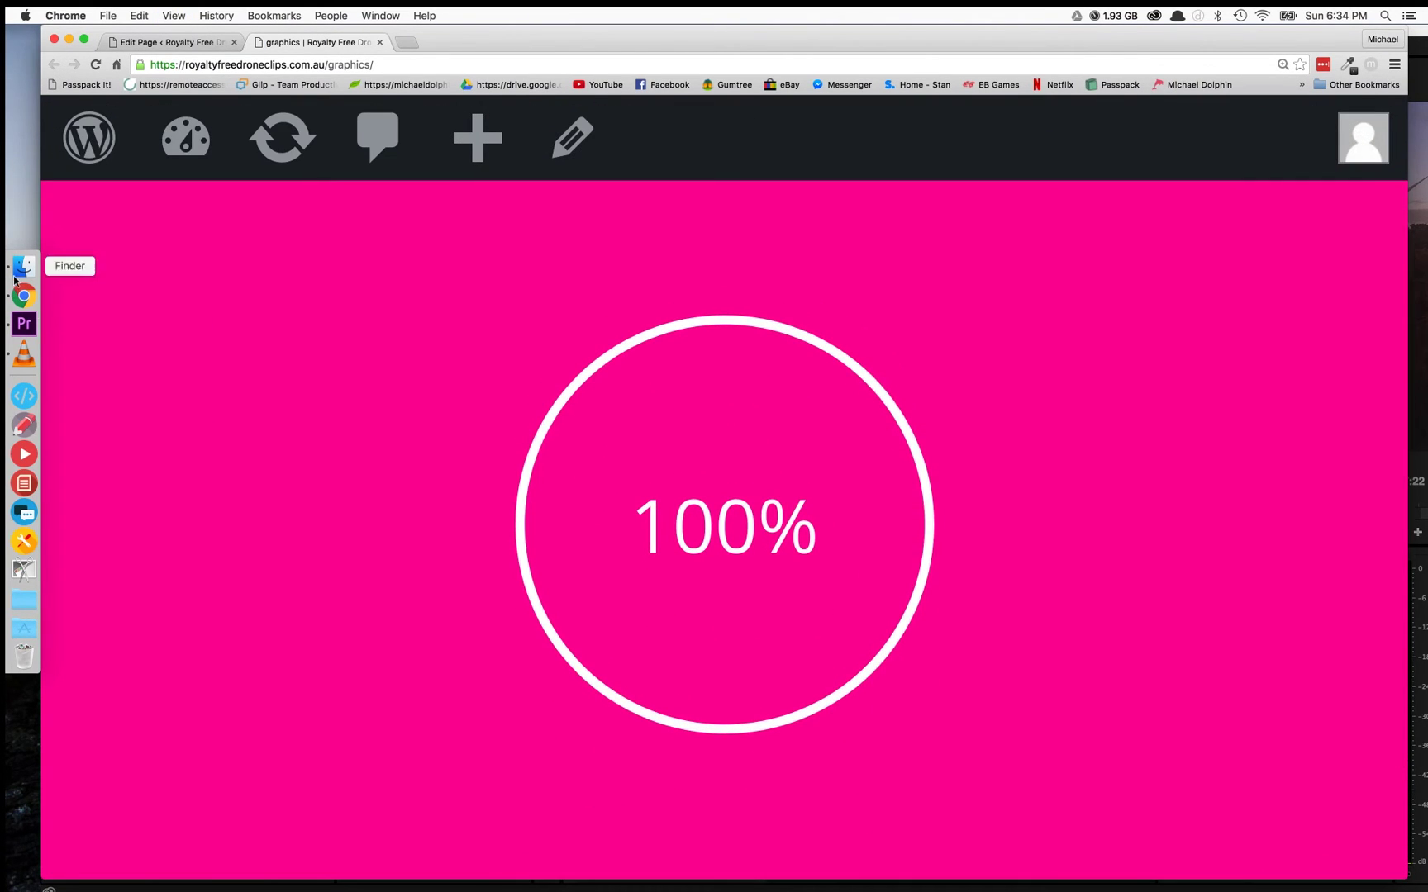
Open QuickTime Player and set up a new screen recording.
key("super+space")
type("q")
key("Return")
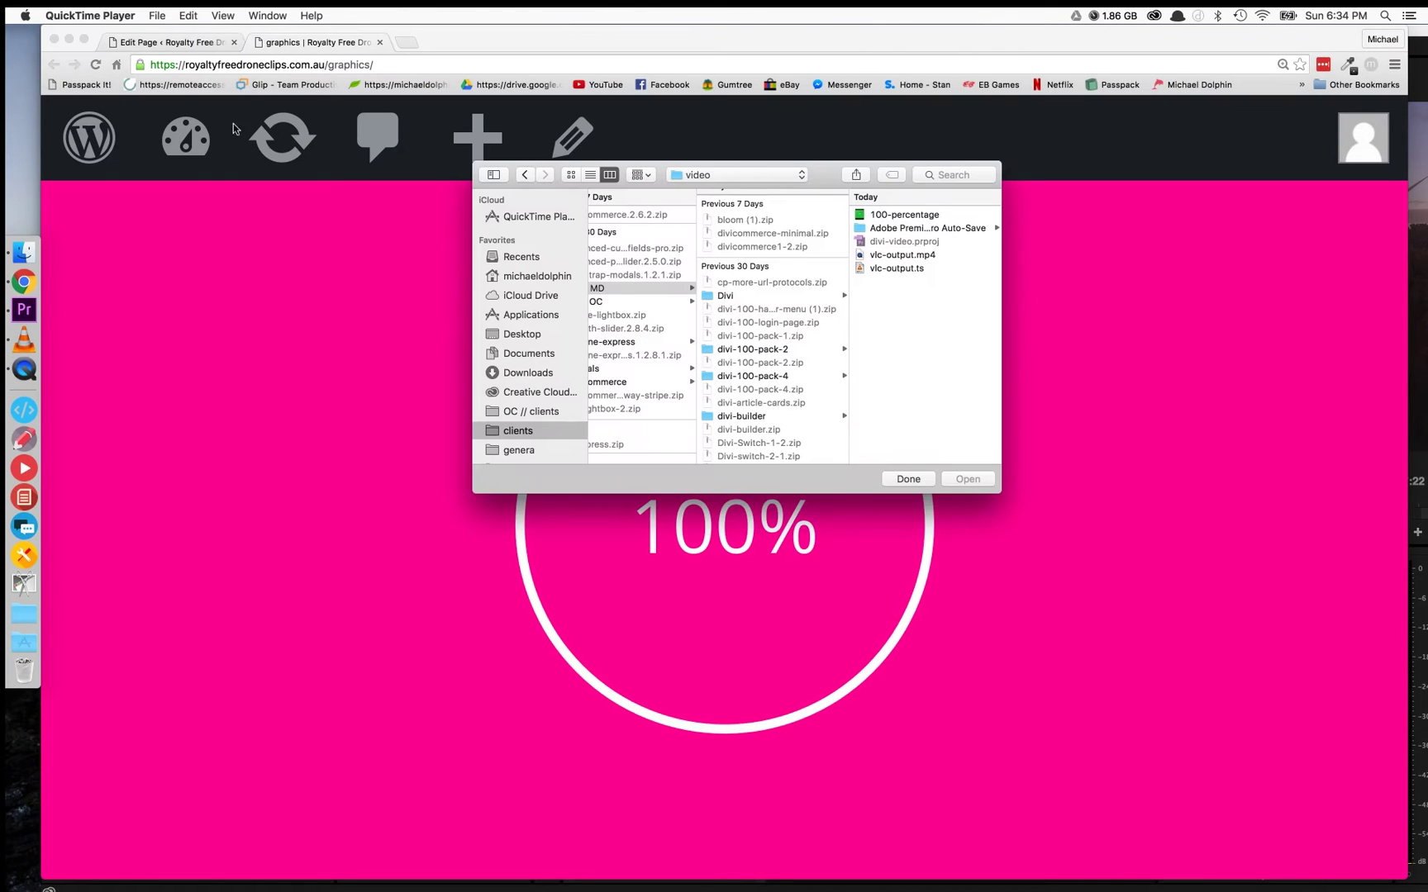
left_click(159, 18)
left_click(176, 63)
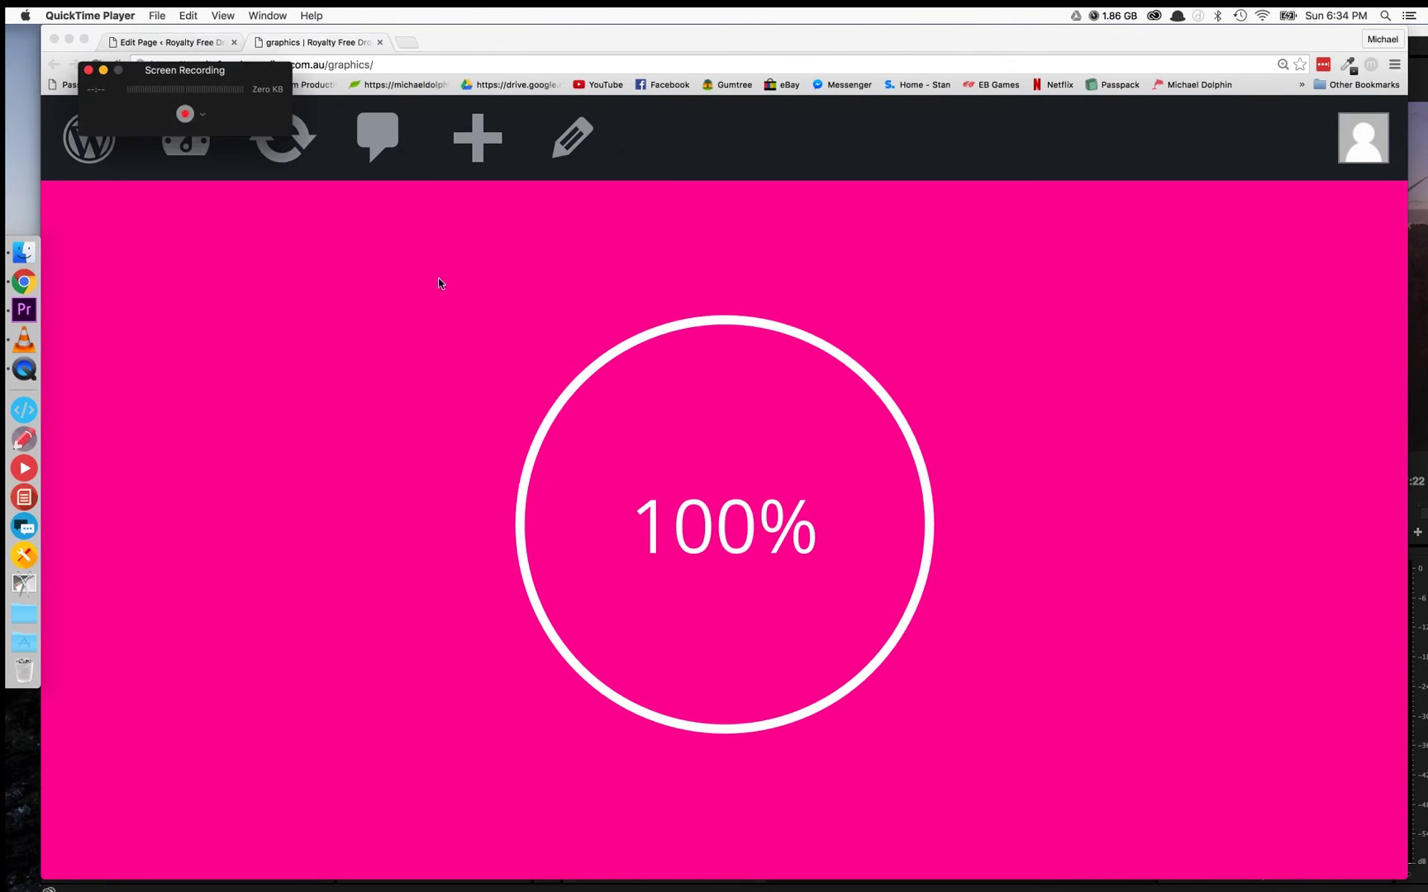
Record the area around the circle counter while reloading the graphics page to replay its animation.
left_click(189, 115)
left_click_drag(513, 291, 954, 754)
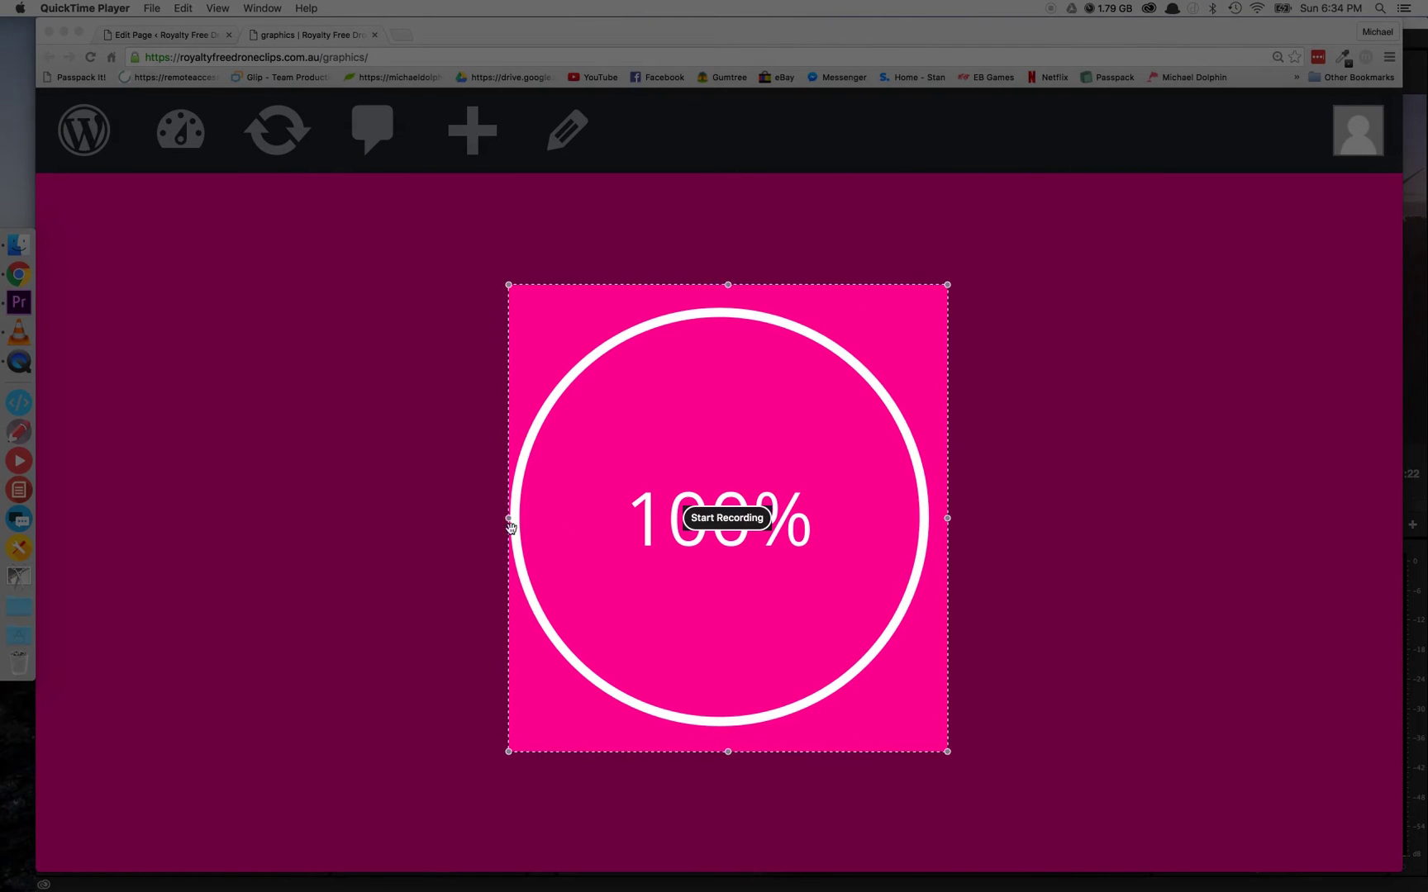
left_click_drag(508, 517, 490, 519)
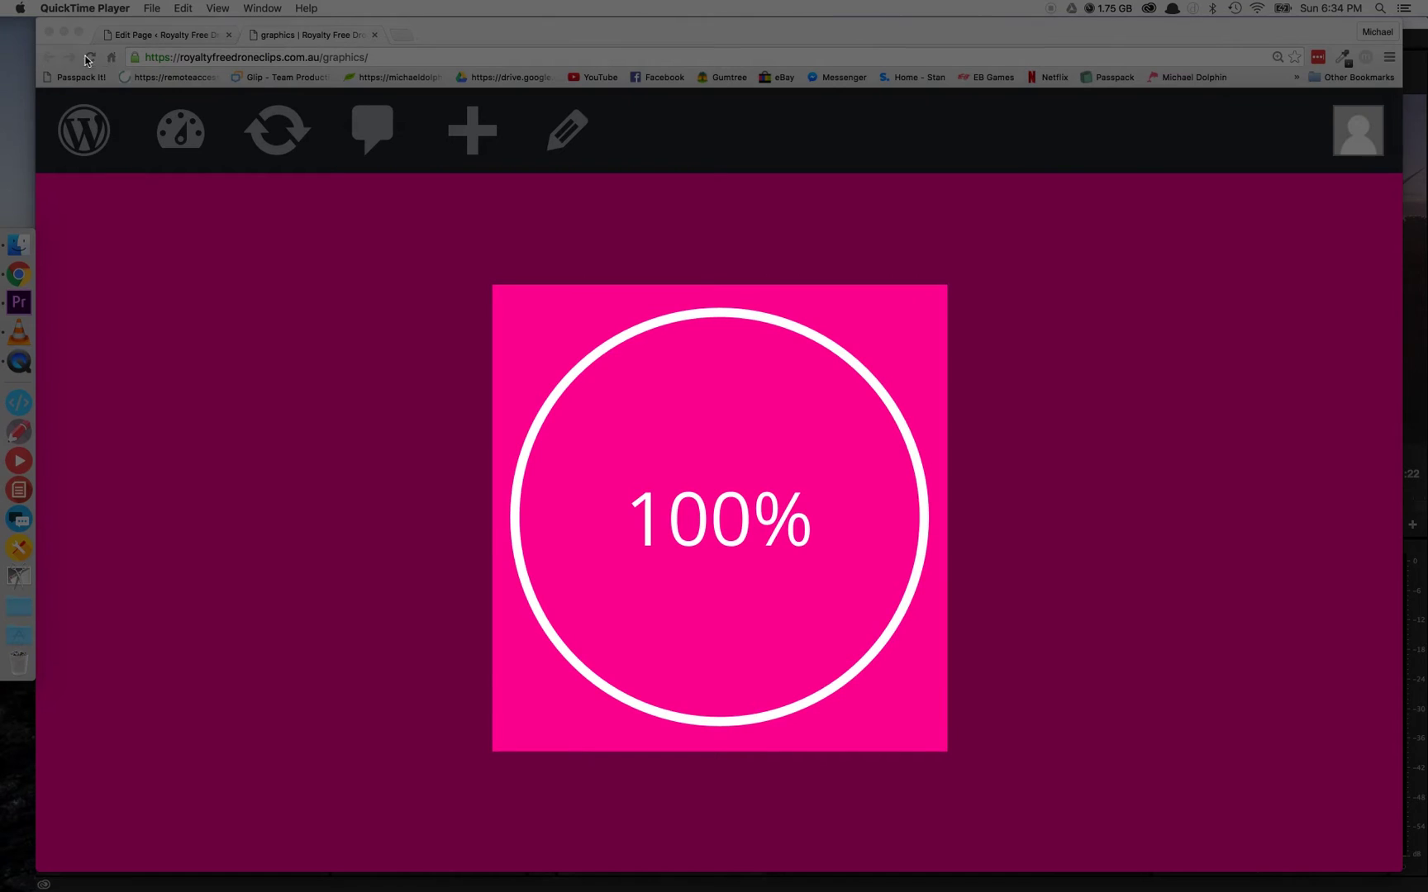
left_click(89, 58)
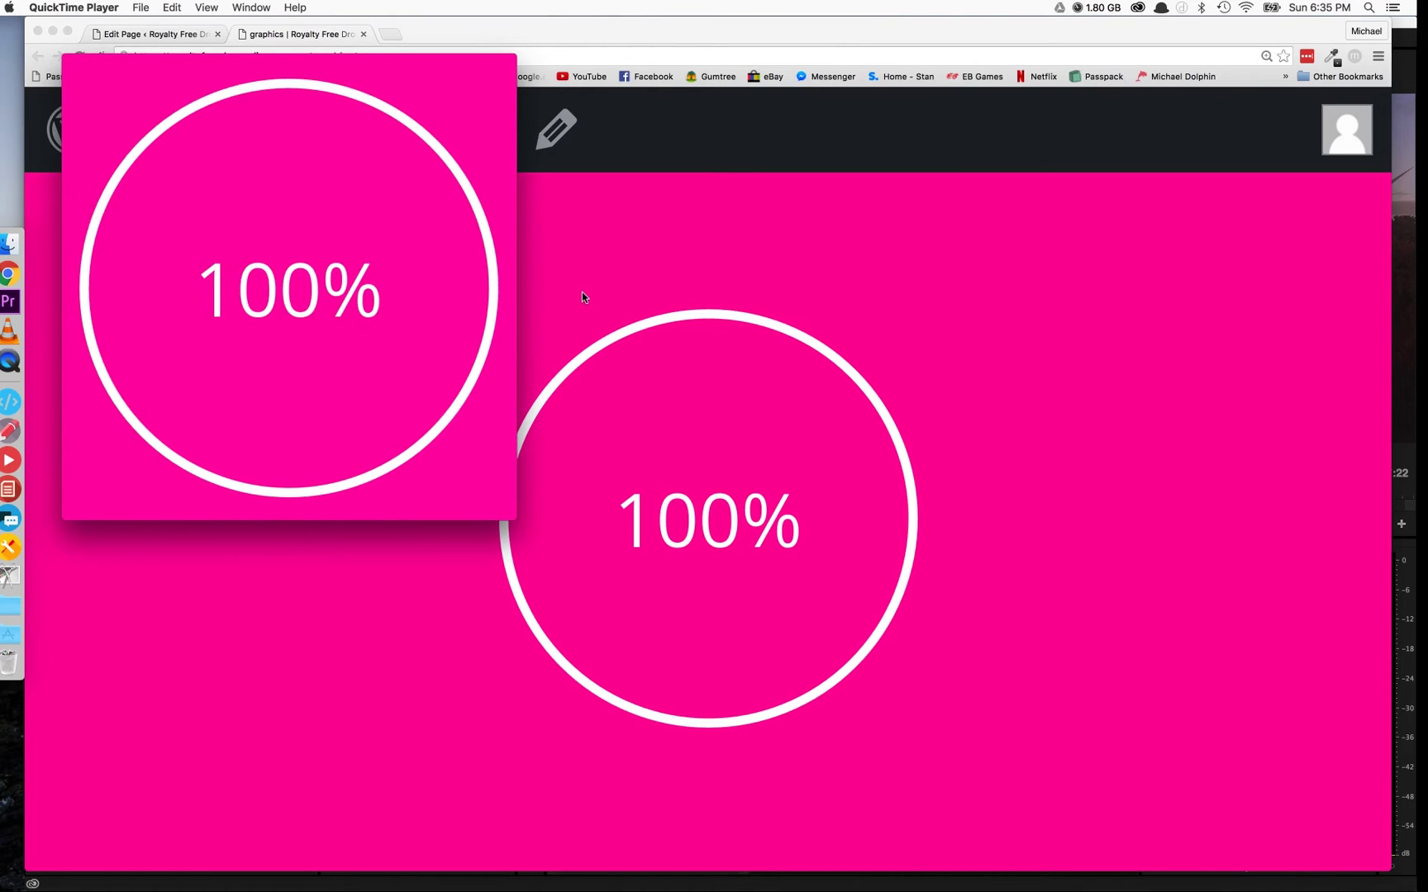
Save the recording as pink-percentage in the video folder and quit QuickTime Player.
key("super+s")
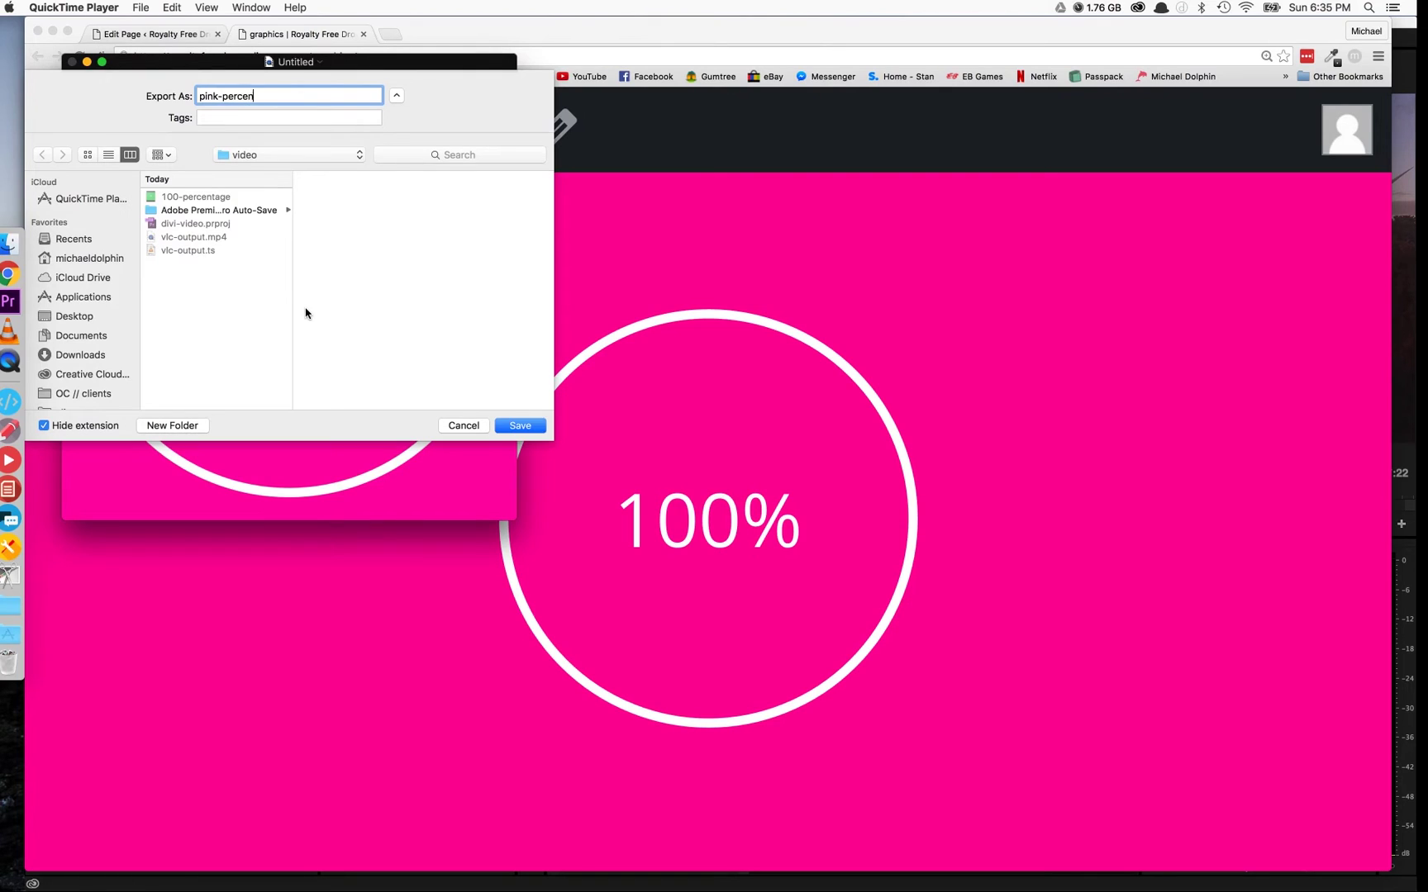
key("Return")
key("super+w")
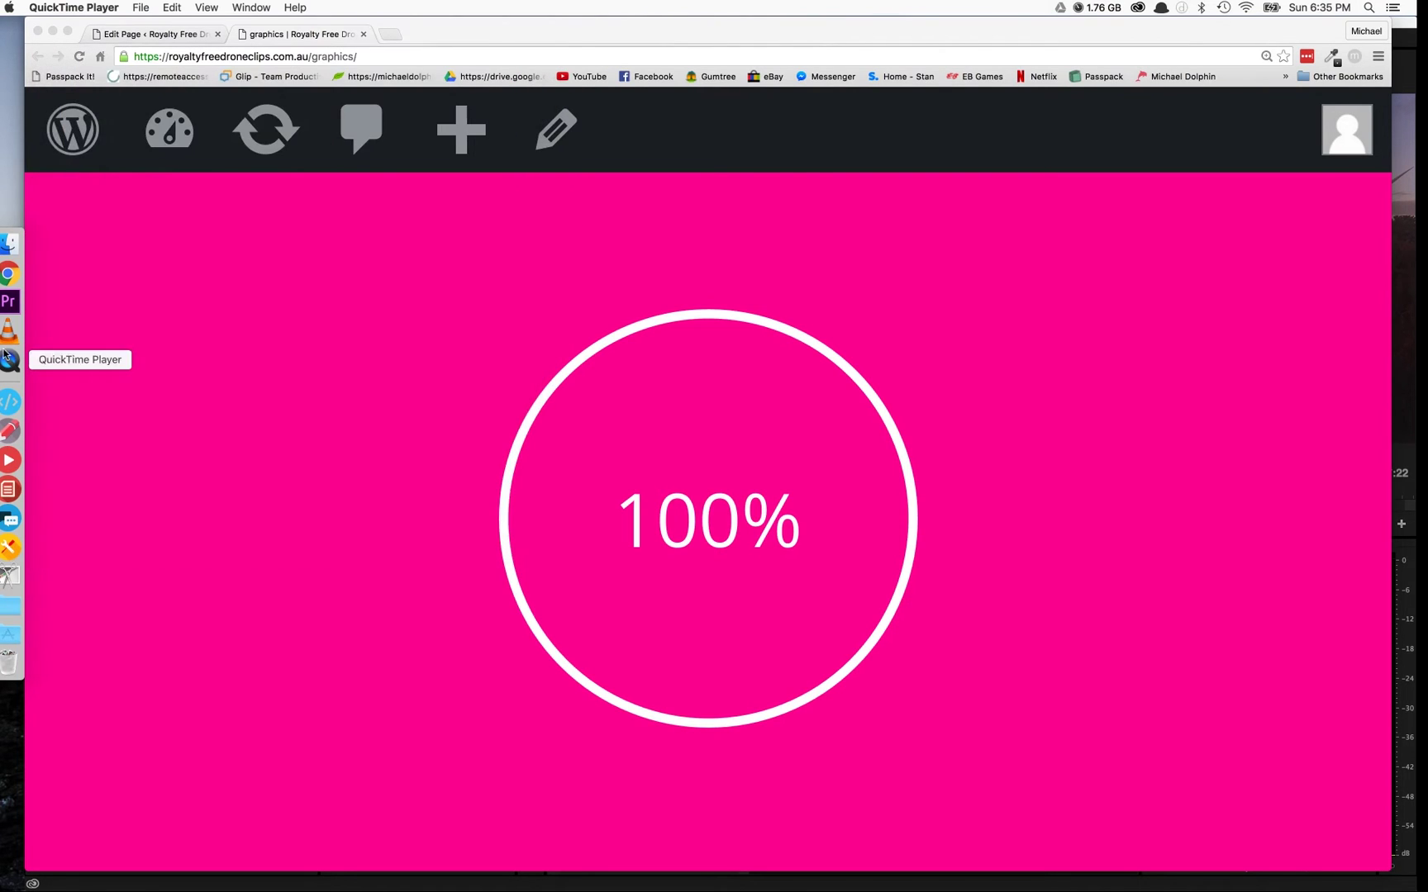
key("super+q")
Import pink-percentage from Finder into the Premiere Pro project, place it on V2 above the drone clip, and play it.
left_click(8, 257)
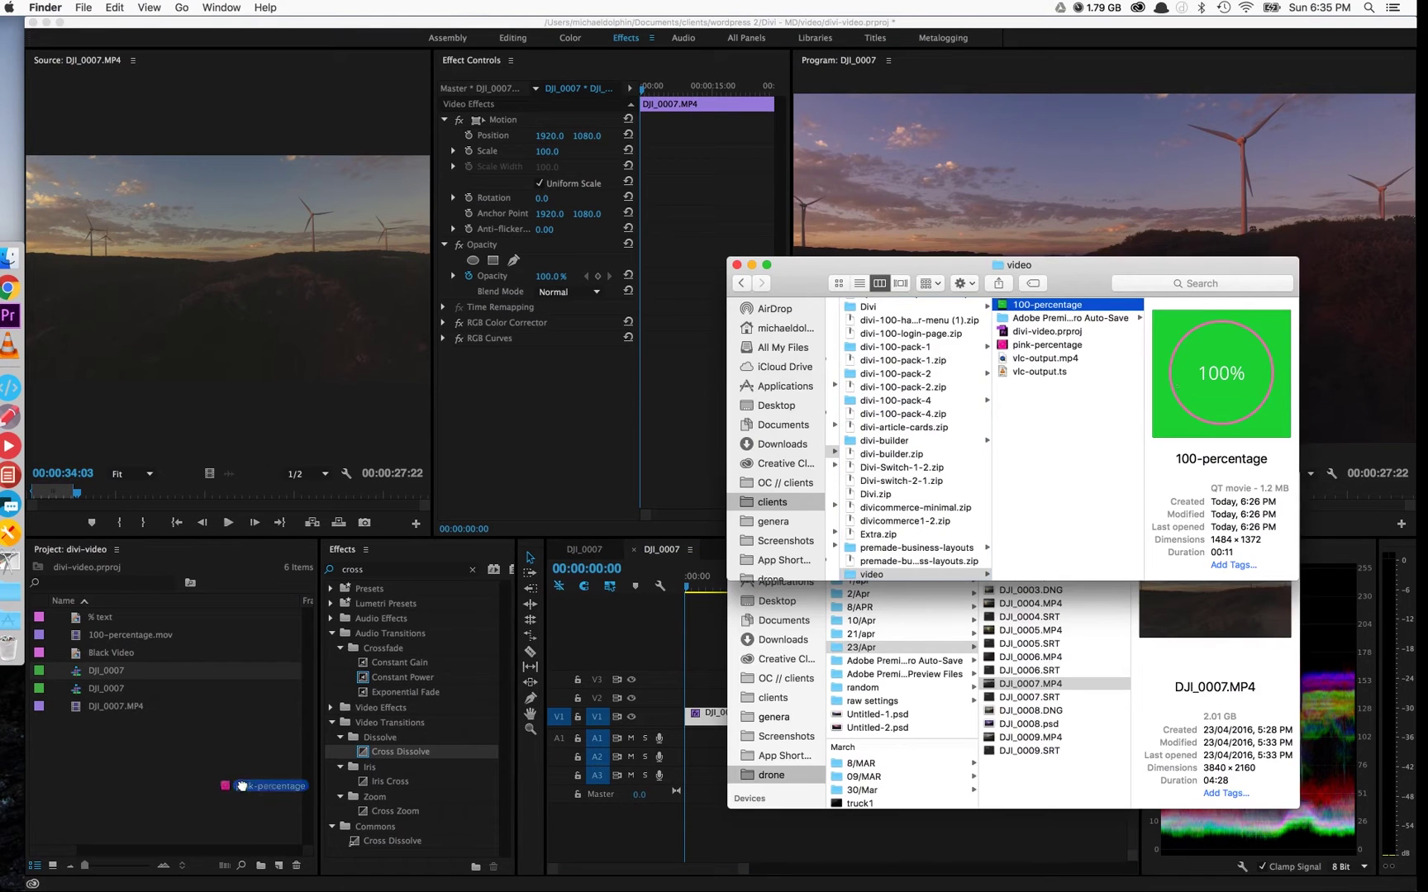
left_click_drag(241, 786, 225, 801)
left_click_drag(79, 725, 704, 704)
key("space")
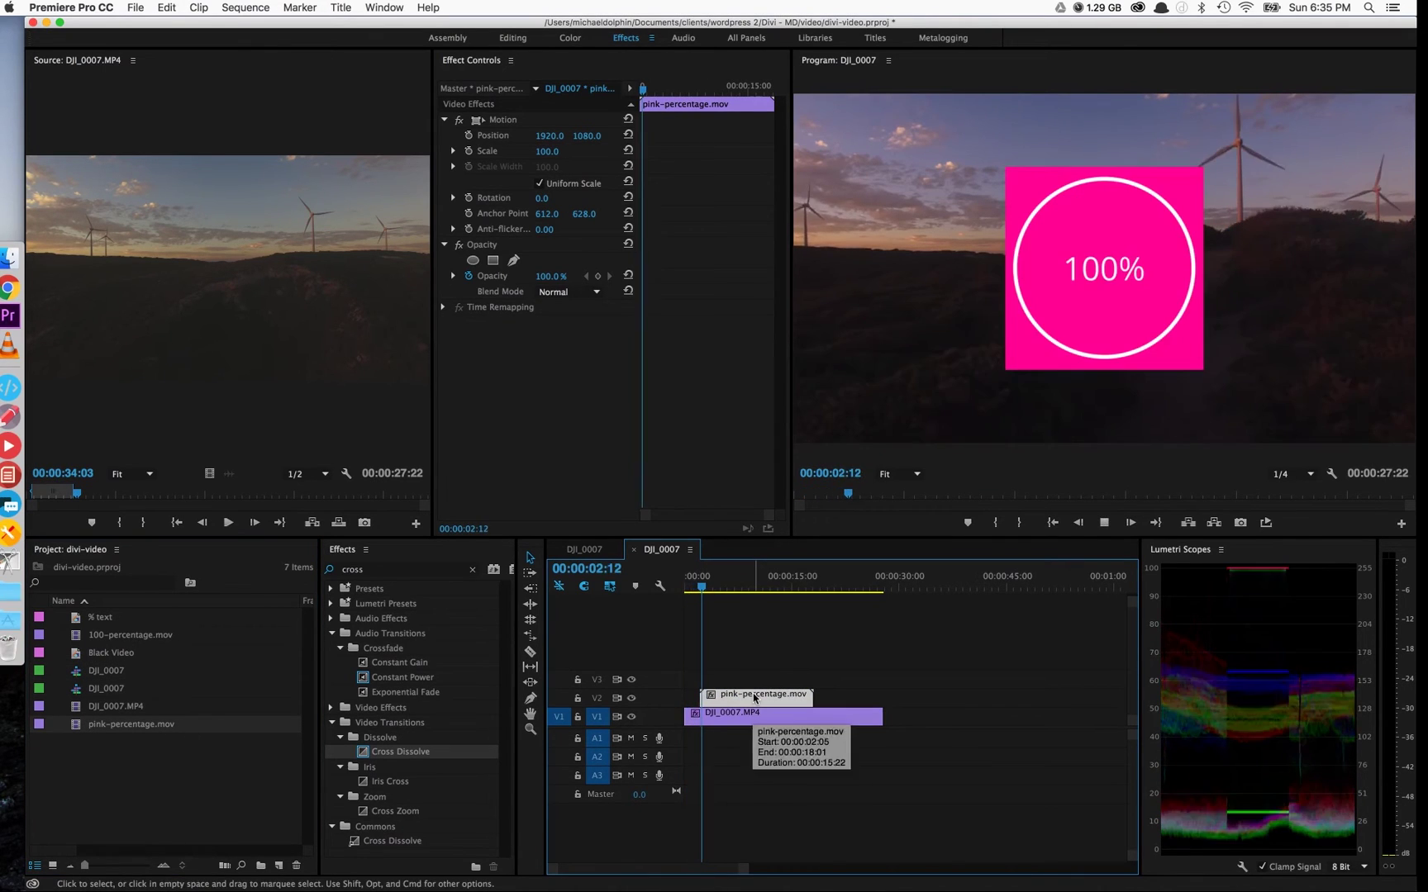
Position the pink-percentage clip at 659, 885, scale it to 84, and move it up to V3.
mouse_move(545, 137)
left_mouse_down()
mouse_move(585, 137)
mouse_move(544, 157)
left_mouse_up()
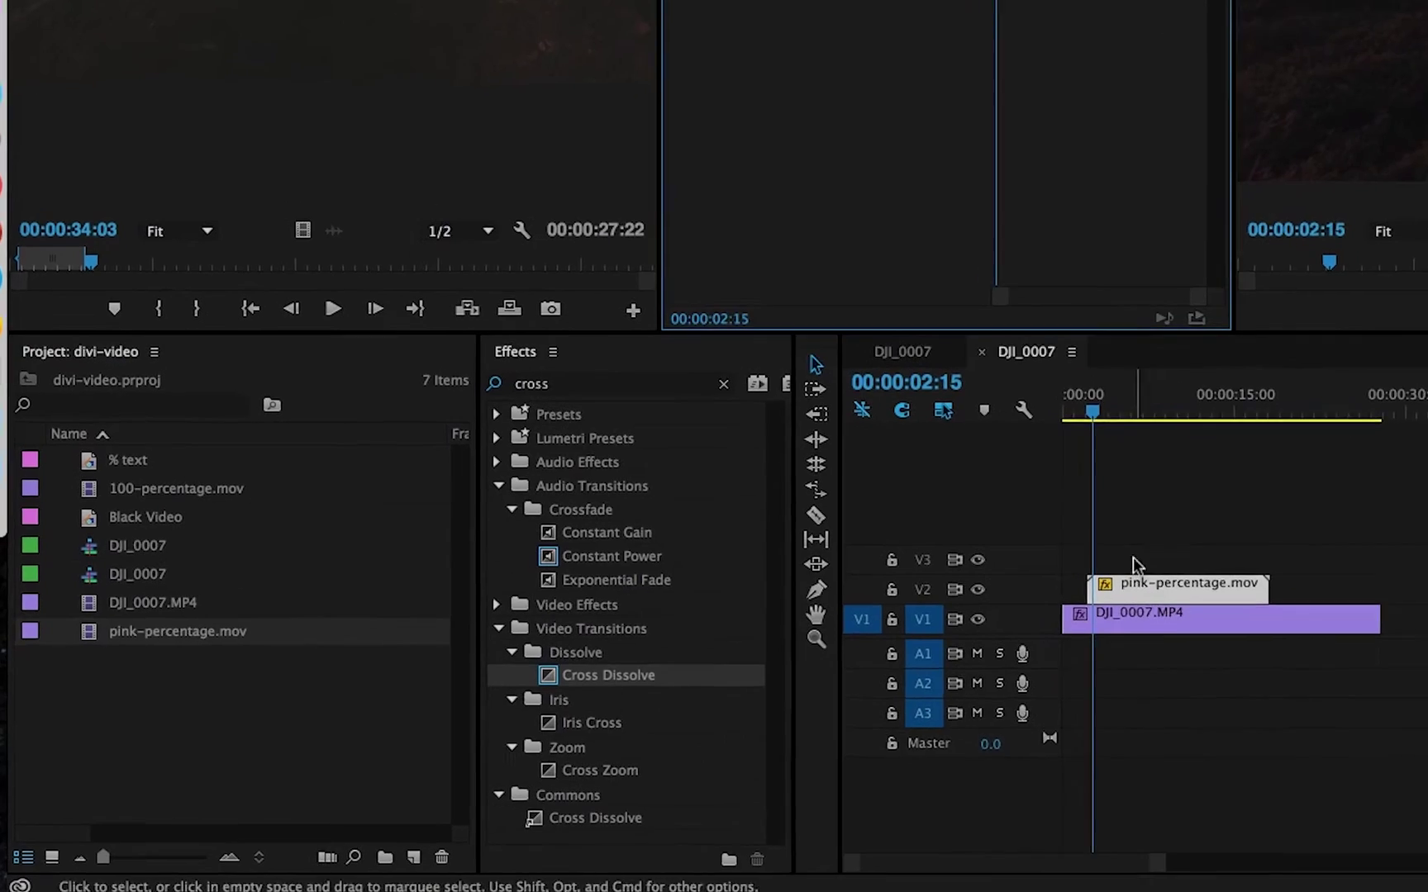
left_click_drag(735, 695, 735, 680)
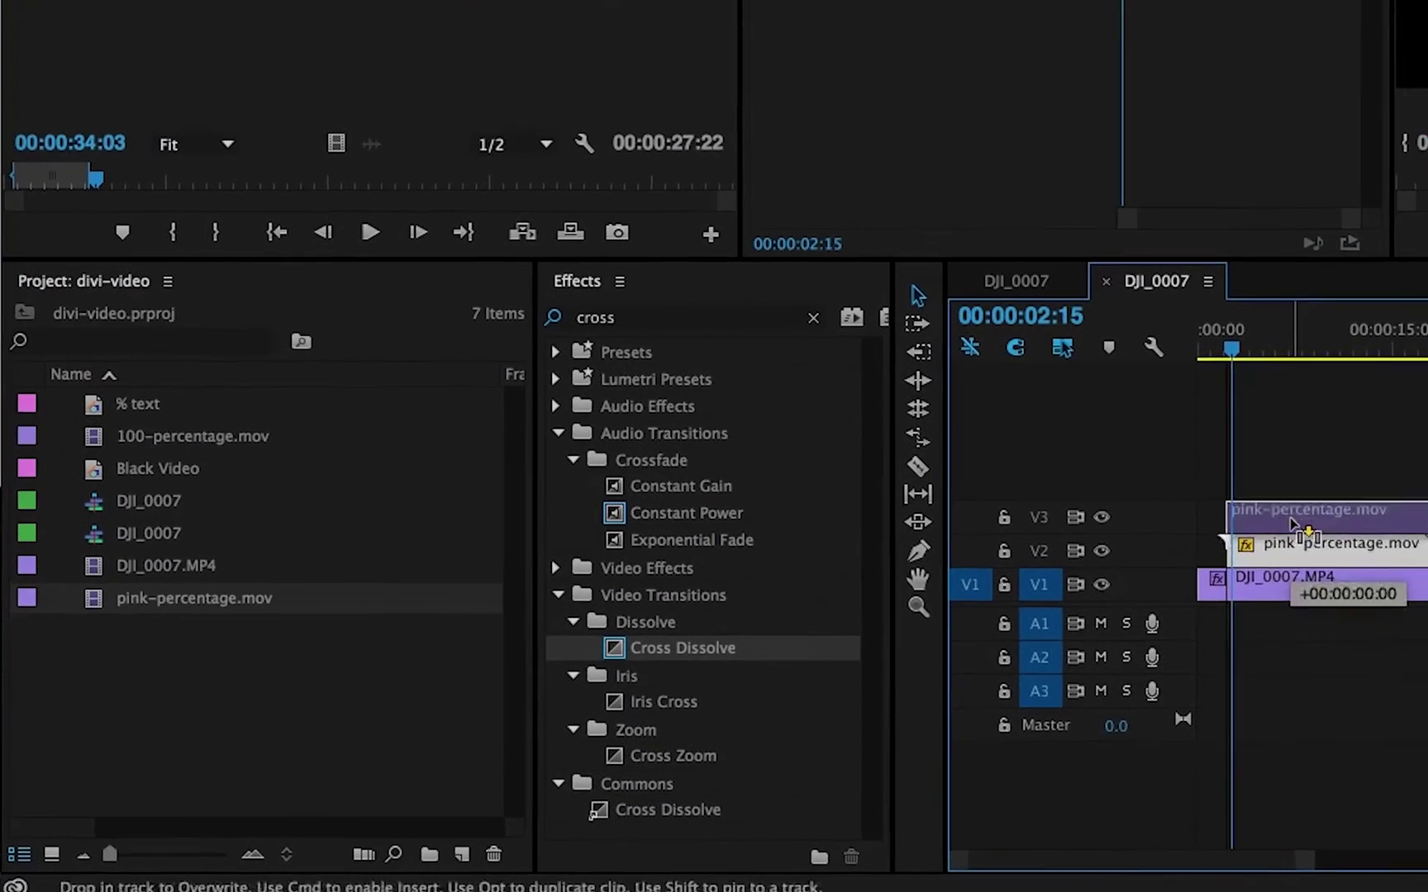
left_click_drag(1290, 520, 1291, 519)
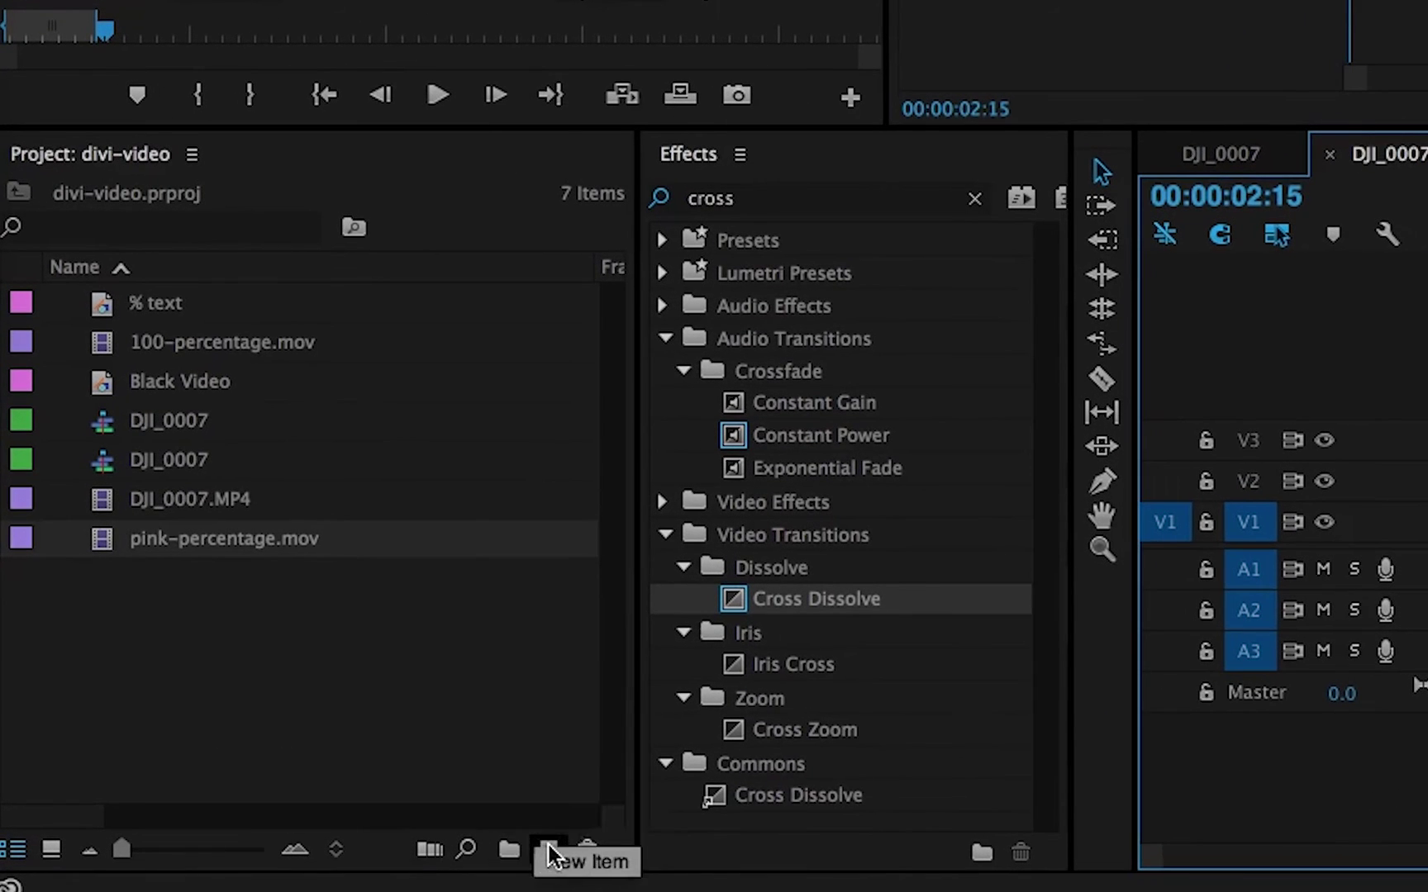
Create a Color Matte named pink, using the pink background colour sampled from the counter clip.
left_click(548, 851)
left_click(628, 774)
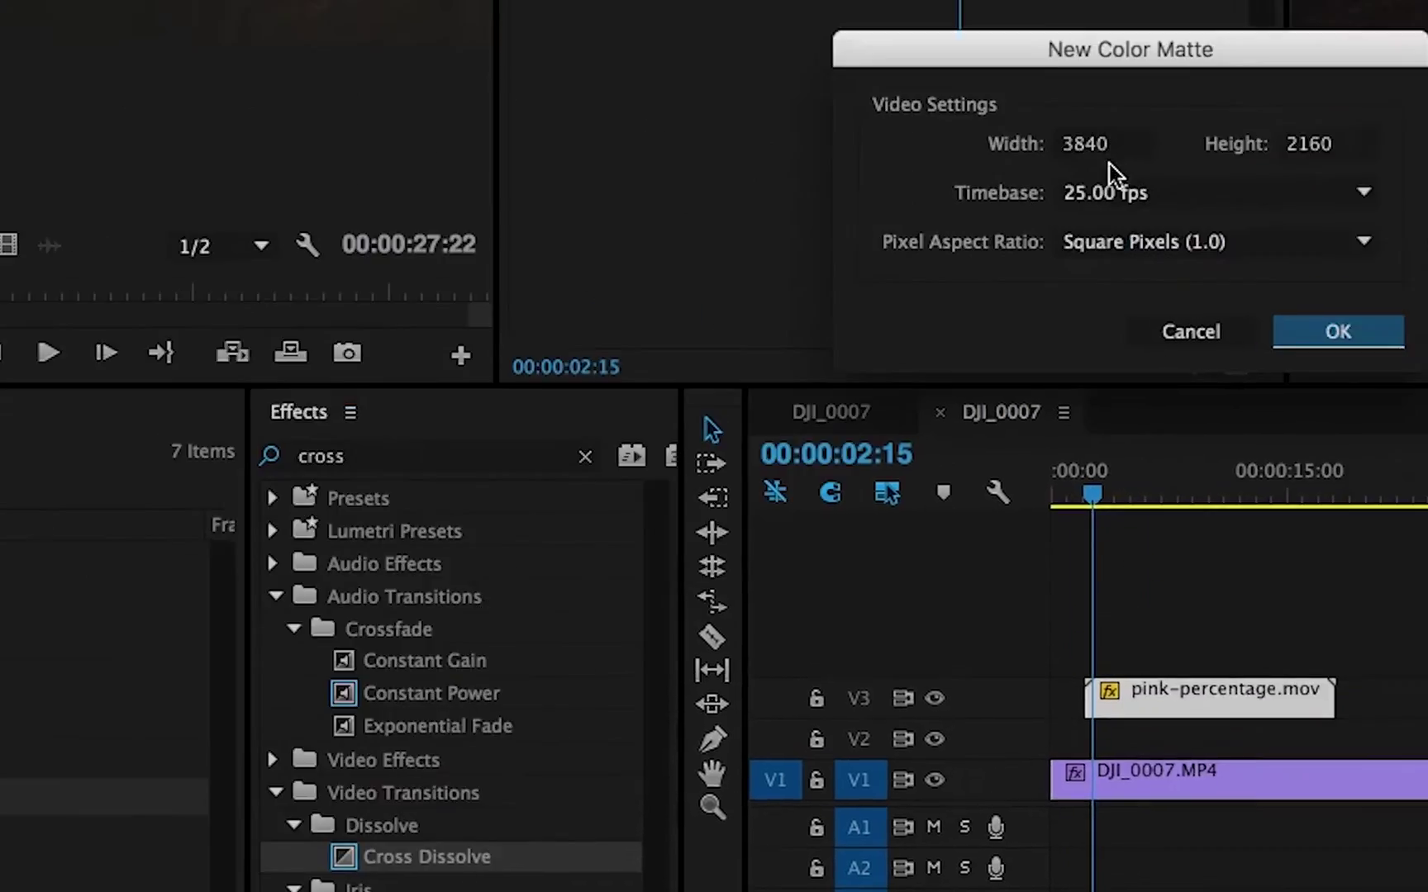
left_click(1338, 331)
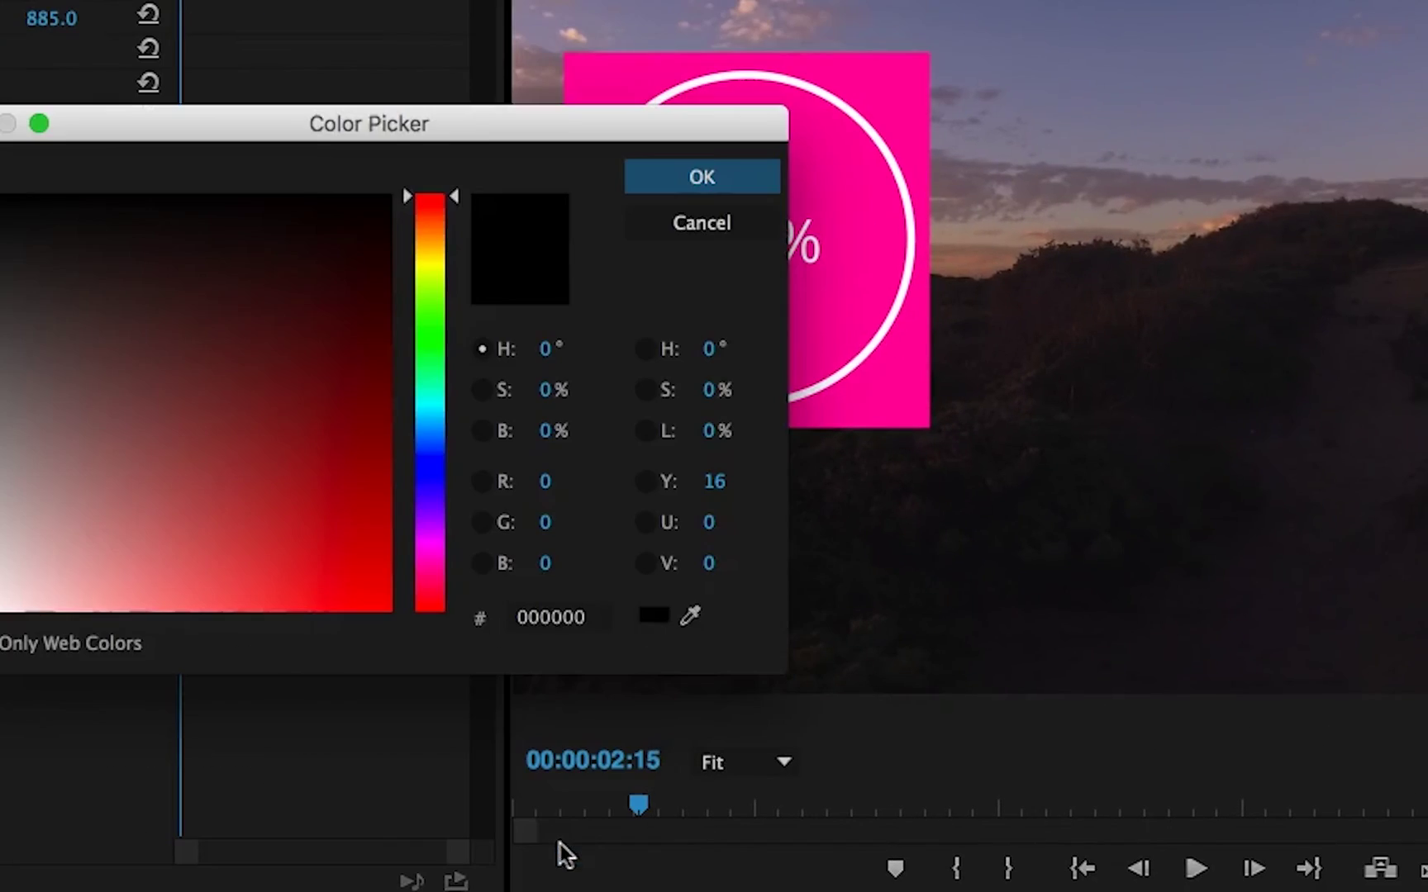
left_click(694, 618)
left_click(728, 183)
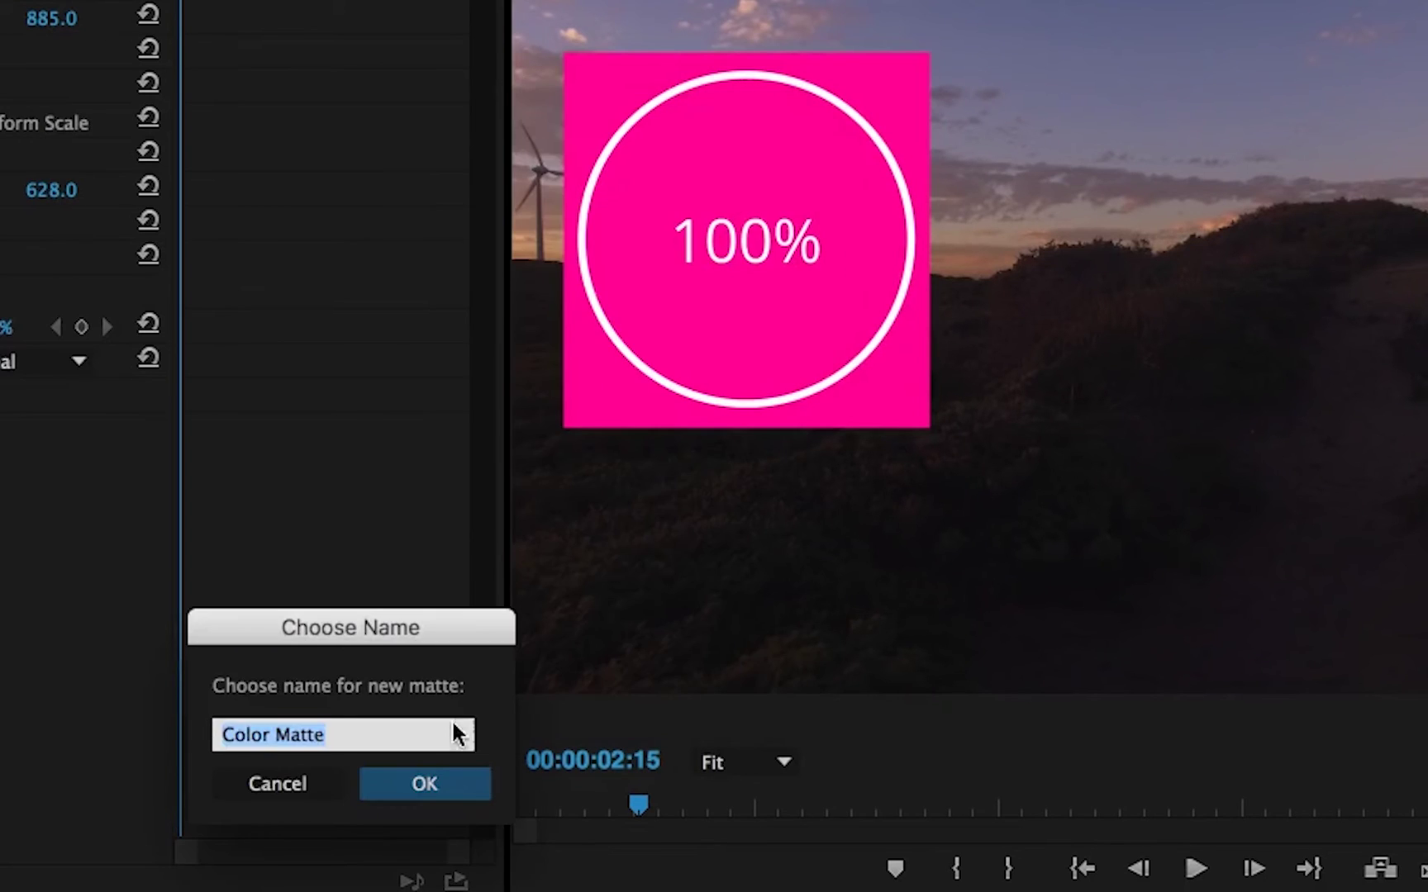
type("pink")
left_click(406, 781)
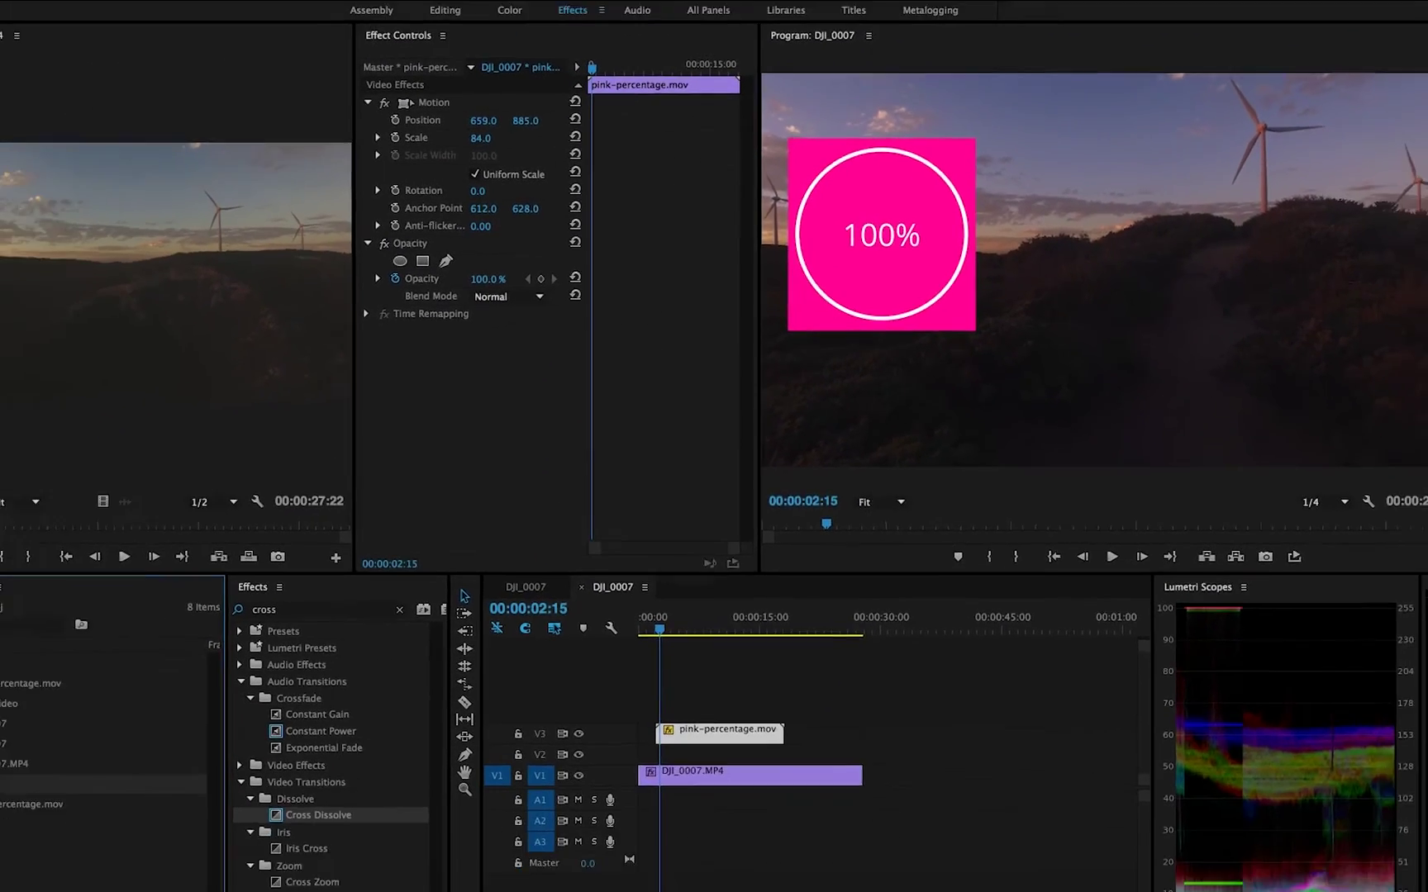
Place the pink matte on V2 above the drone clip and delete the pink-percentage clip from V3.
left_click_drag(95, 722, 820, 694)
left_click(748, 699)
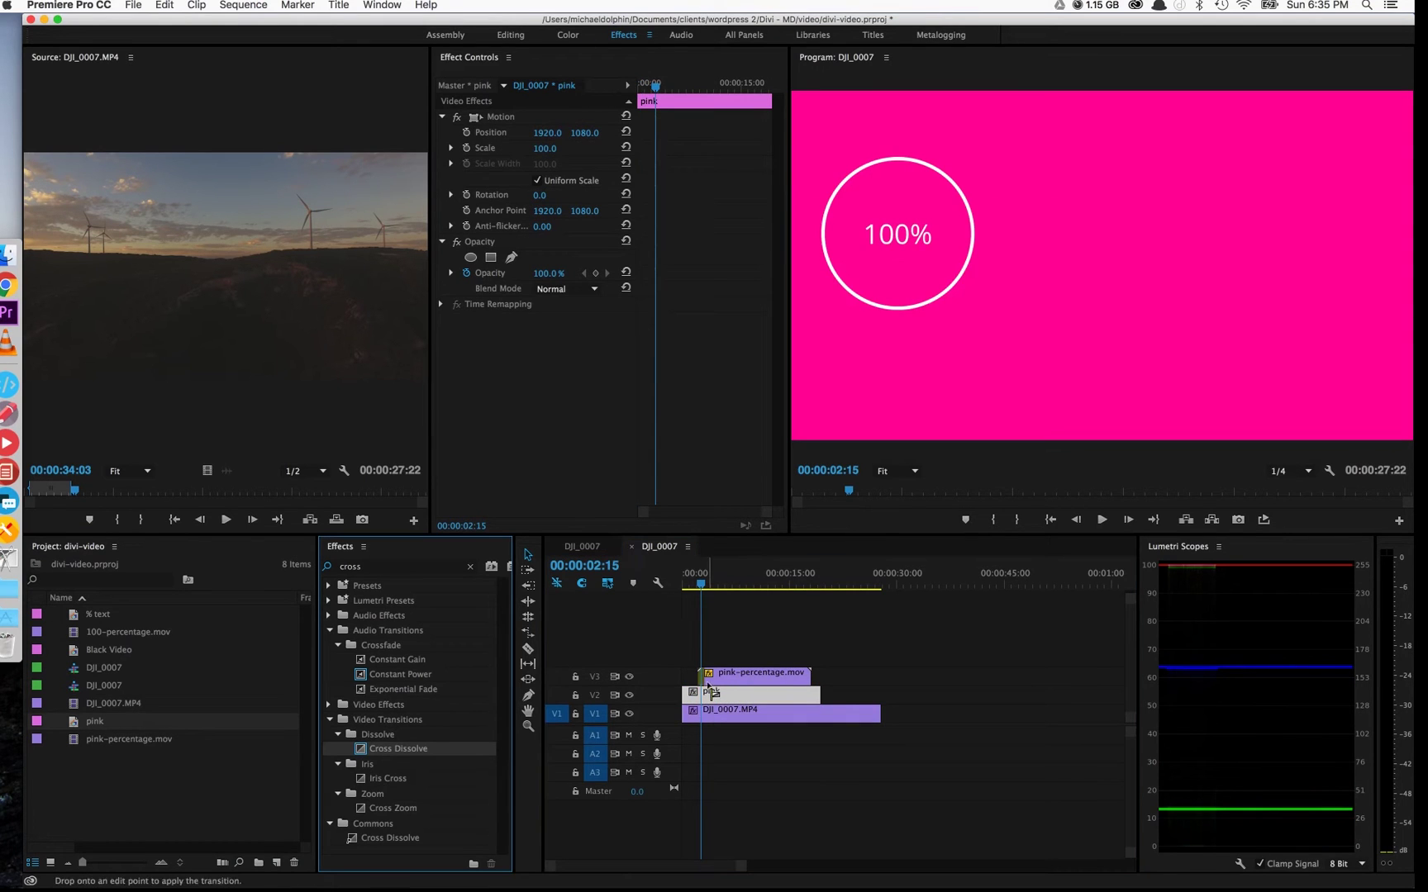
left_click(734, 677)
key("Delete")
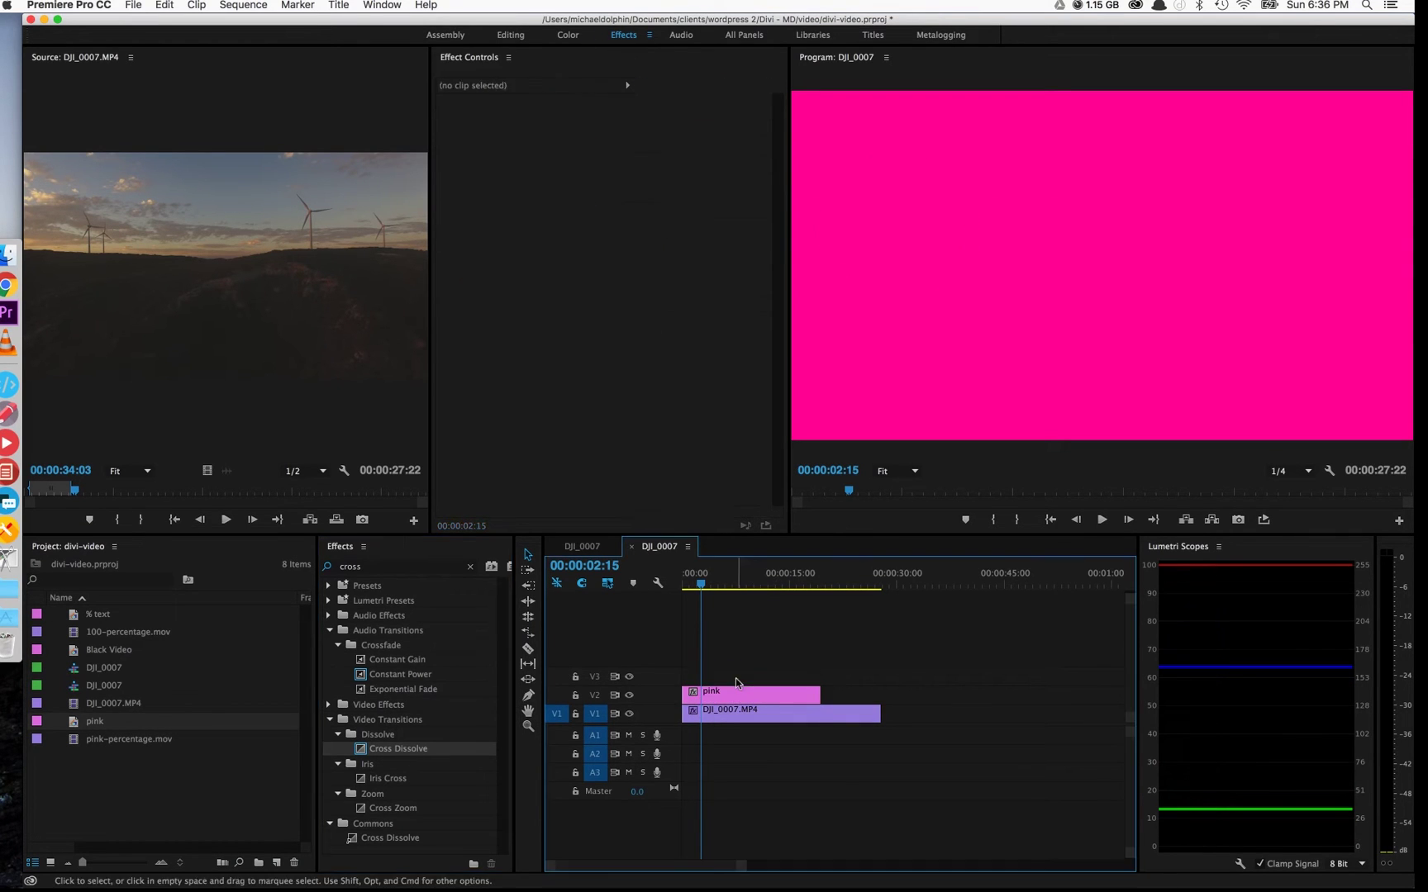
Open pink-percentage.mov in the source monitor and mark an in point at 00:00:04:41 and an out point after the counter reaches 100%.
double_click(76, 738)
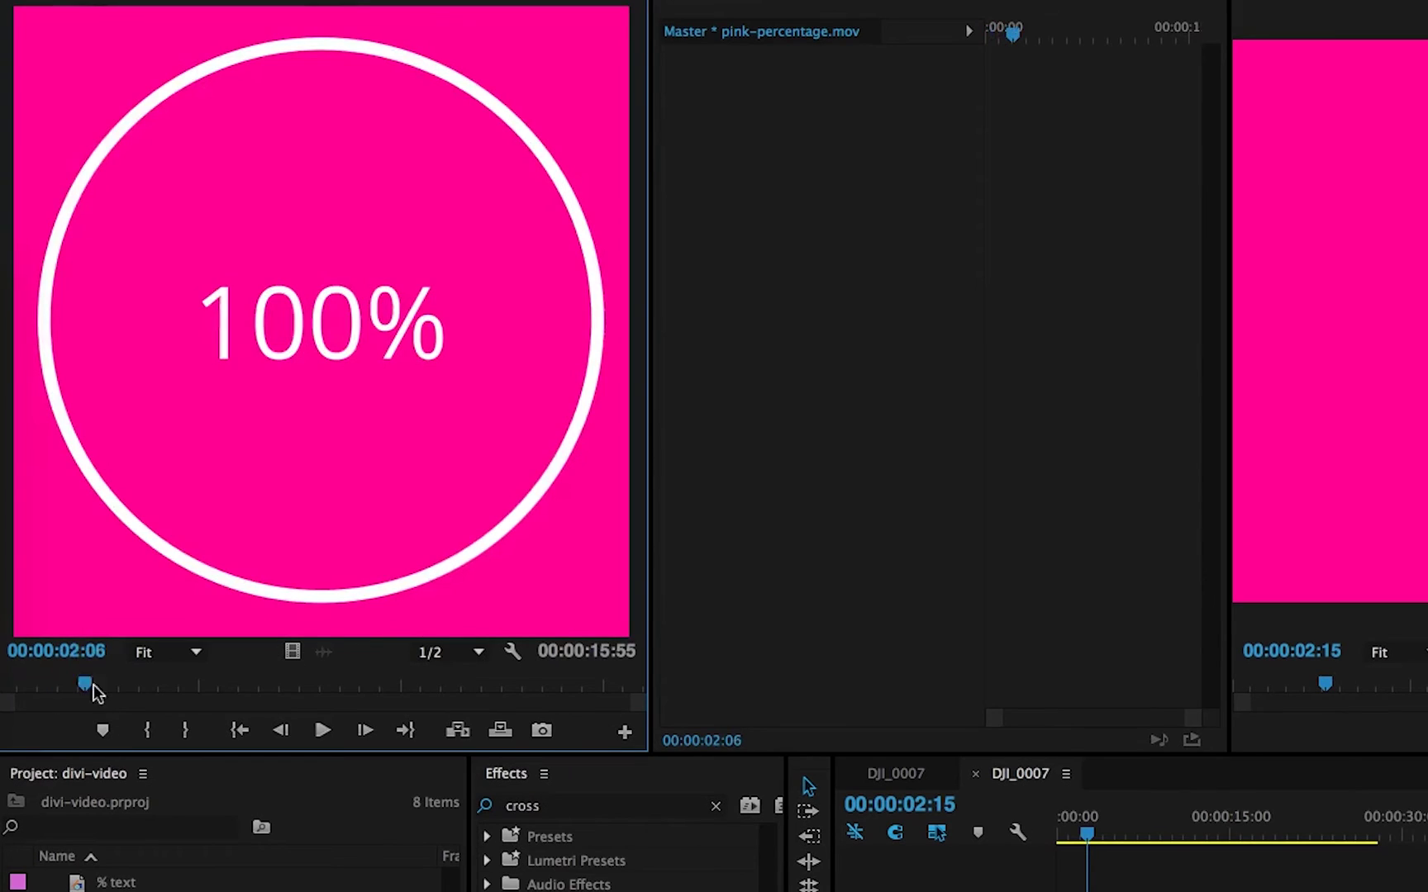
left_click_drag(93, 691, 188, 691)
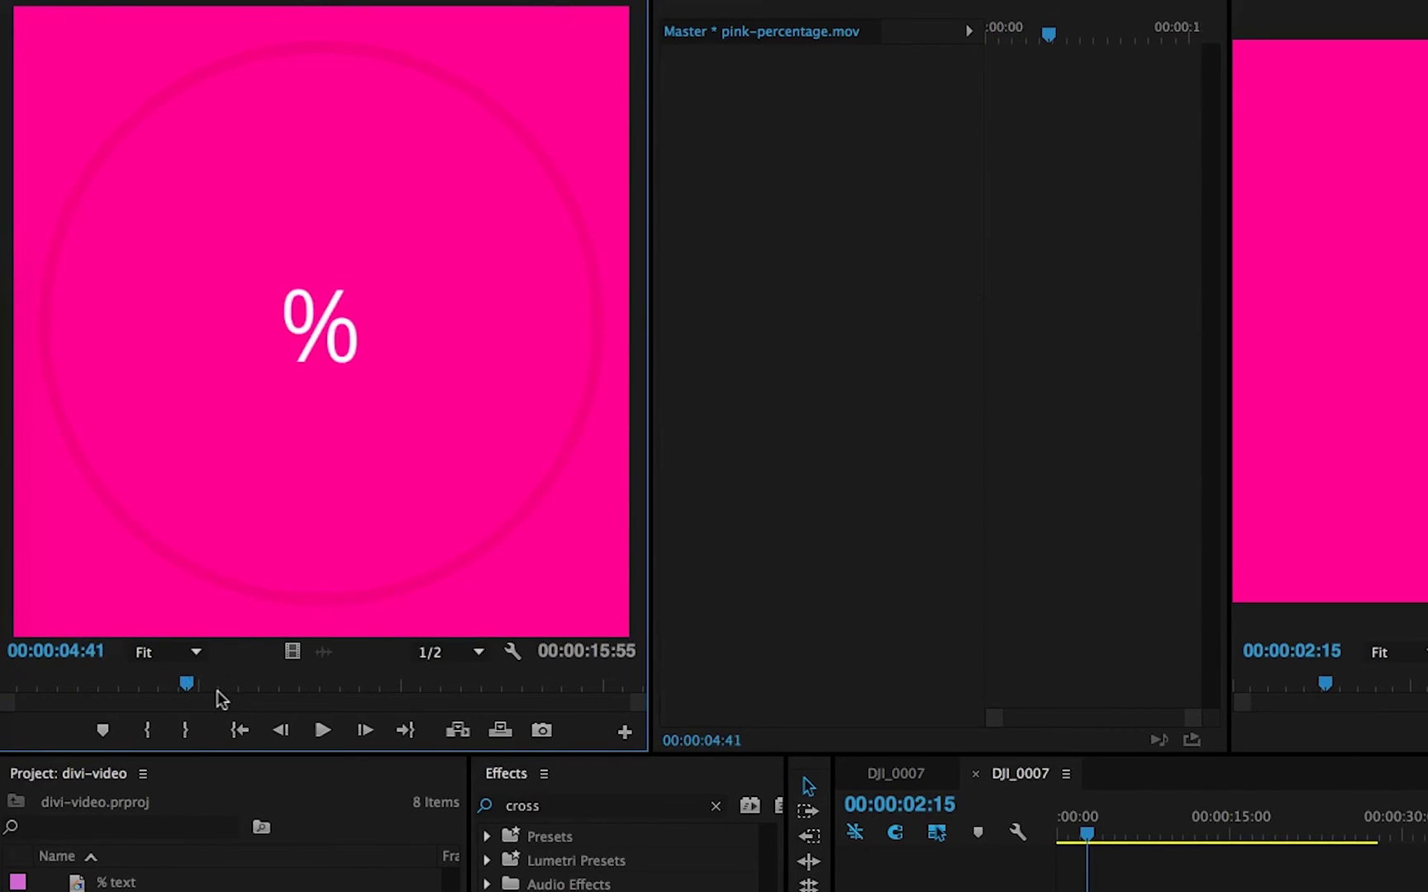
left_click(156, 732)
key("space")
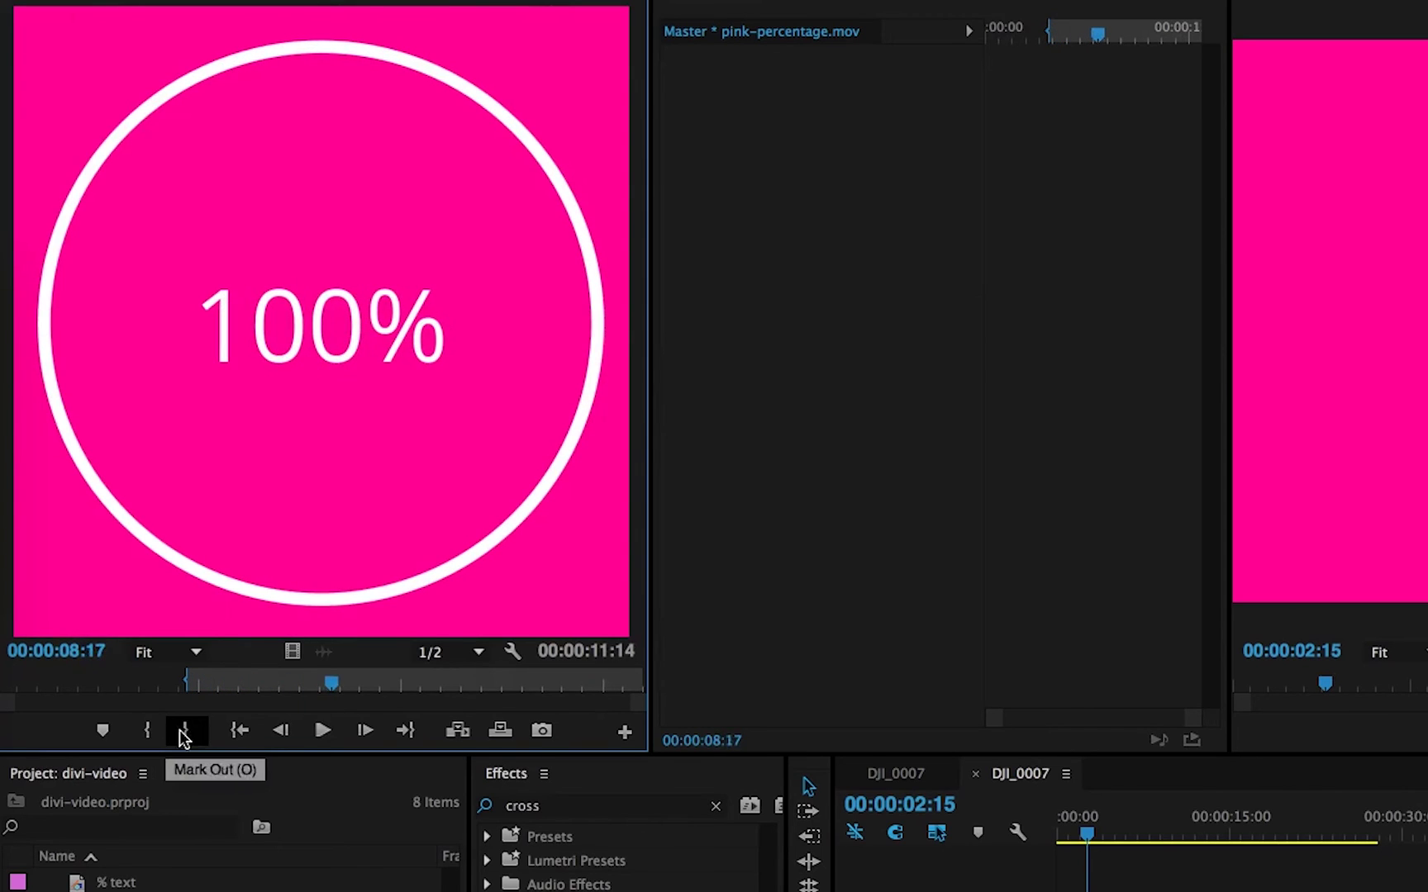
left_click(183, 735)
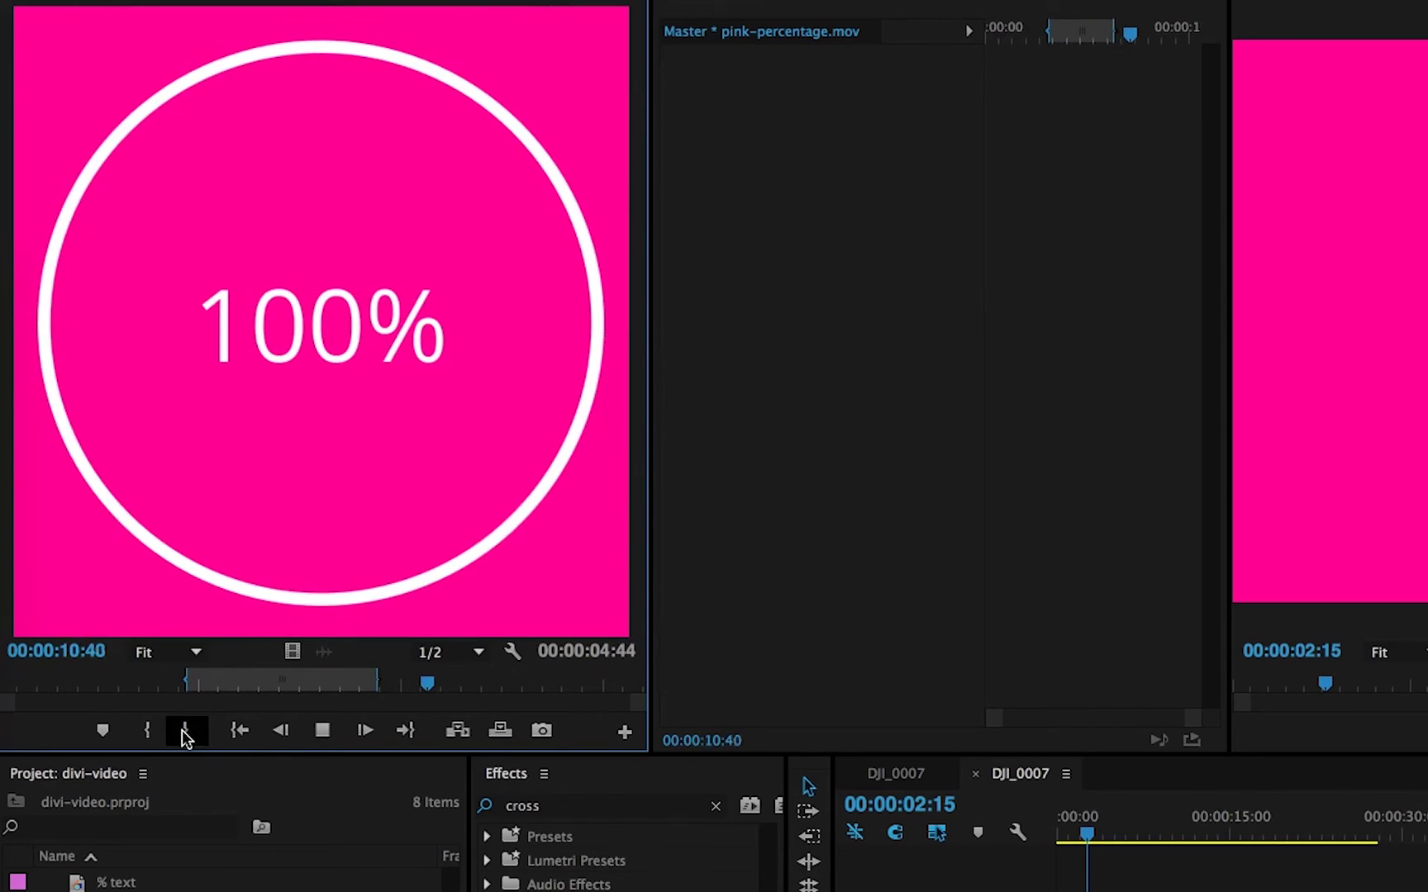
Place the trimmed pink-percentage video on V3 above the pink matte with Cross Dissolves at both ends.
left_click_drag(292, 652, 742, 687)
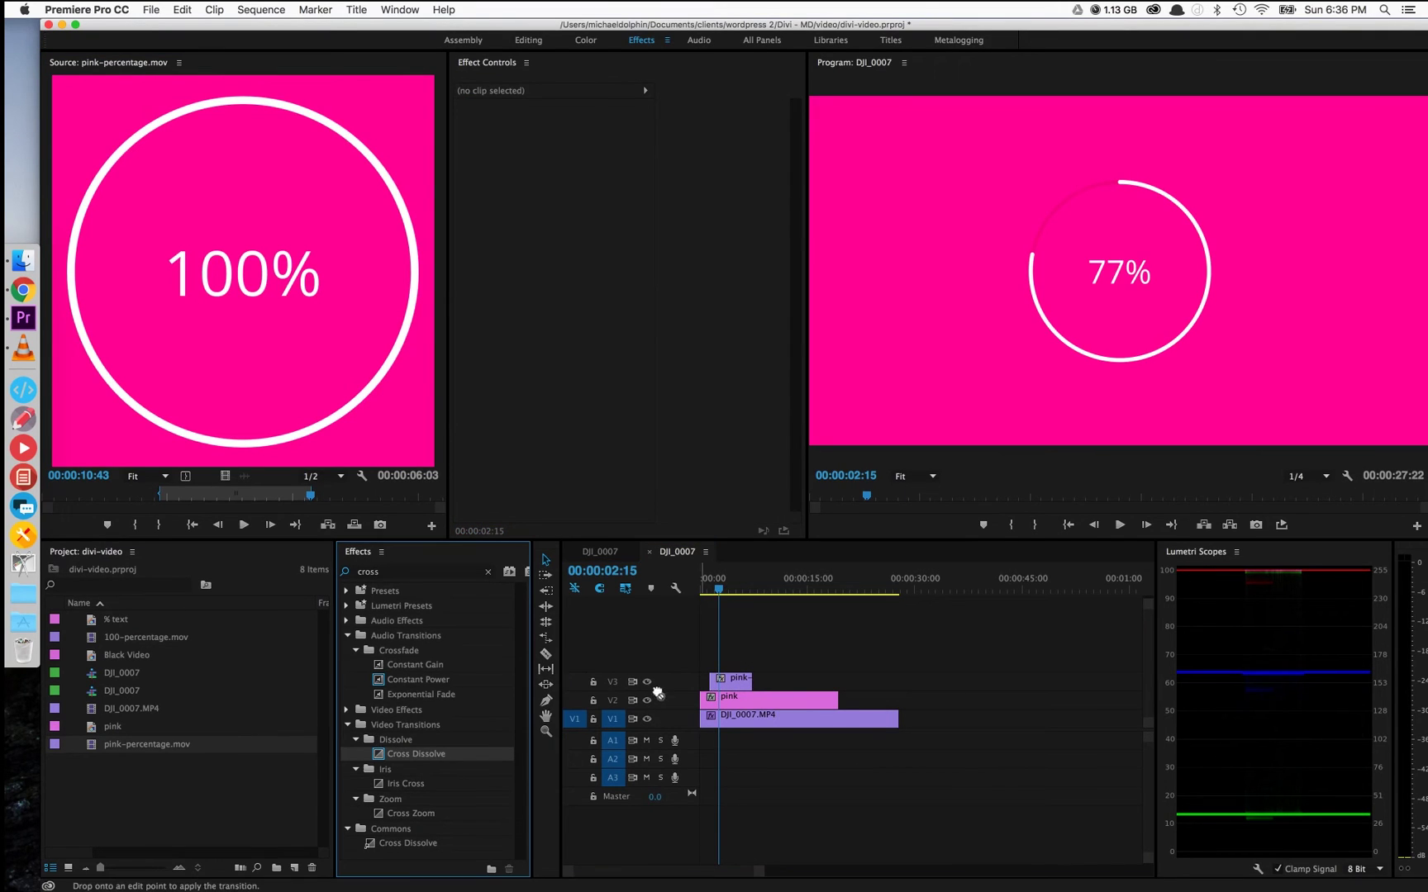
left_click_drag(753, 682, 750, 682)
Keyframe the pink matte's position to slide in from -2000, 1080, and apply easing to the keyframes.
left_click(759, 700)
left_click_drag(596, 139, 574, 146)
key("super+z")
left_click(484, 137)
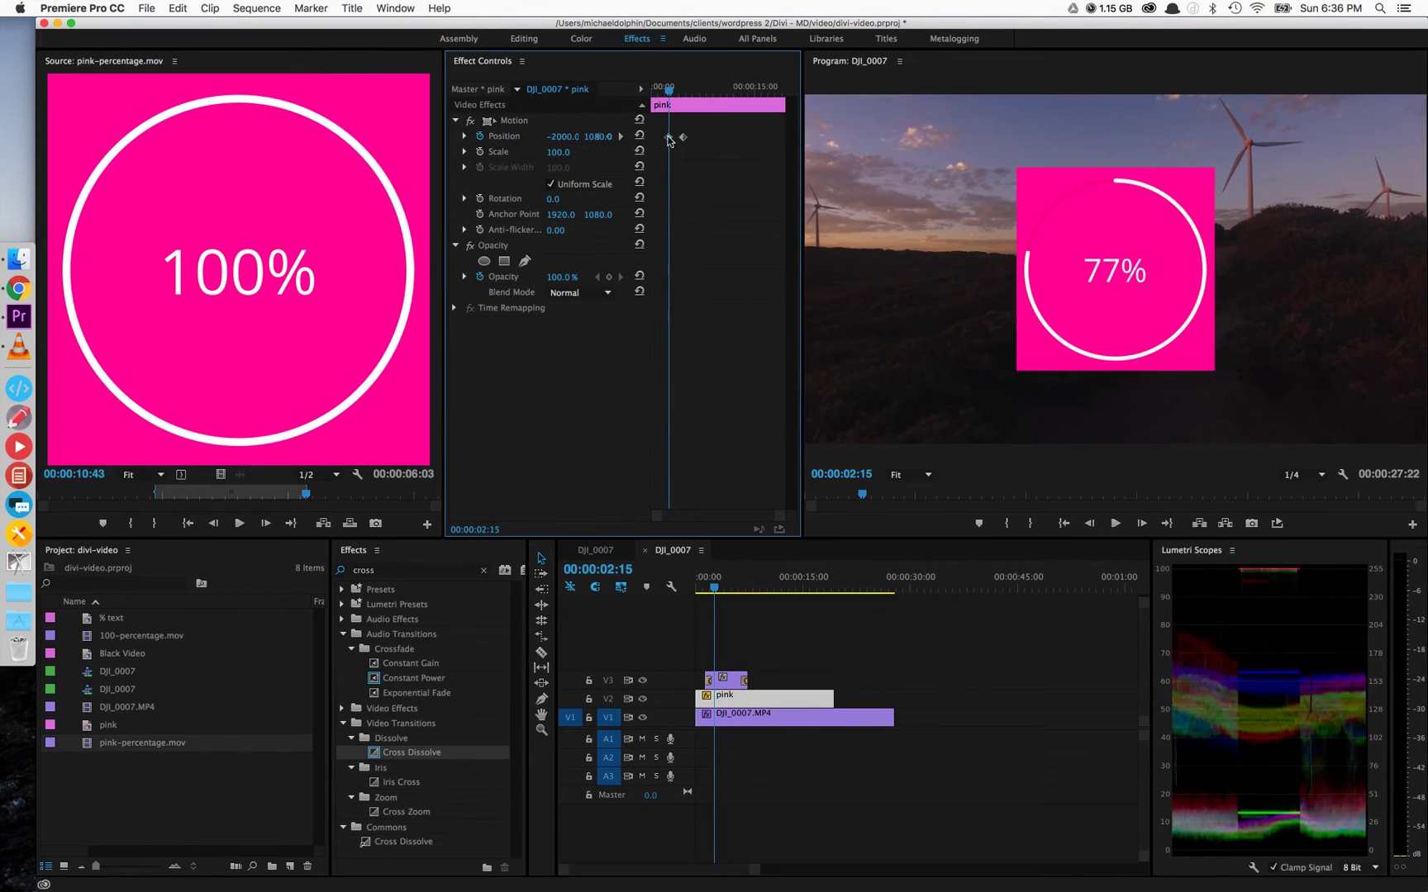
right_click(666, 136)
left_click(587, 92)
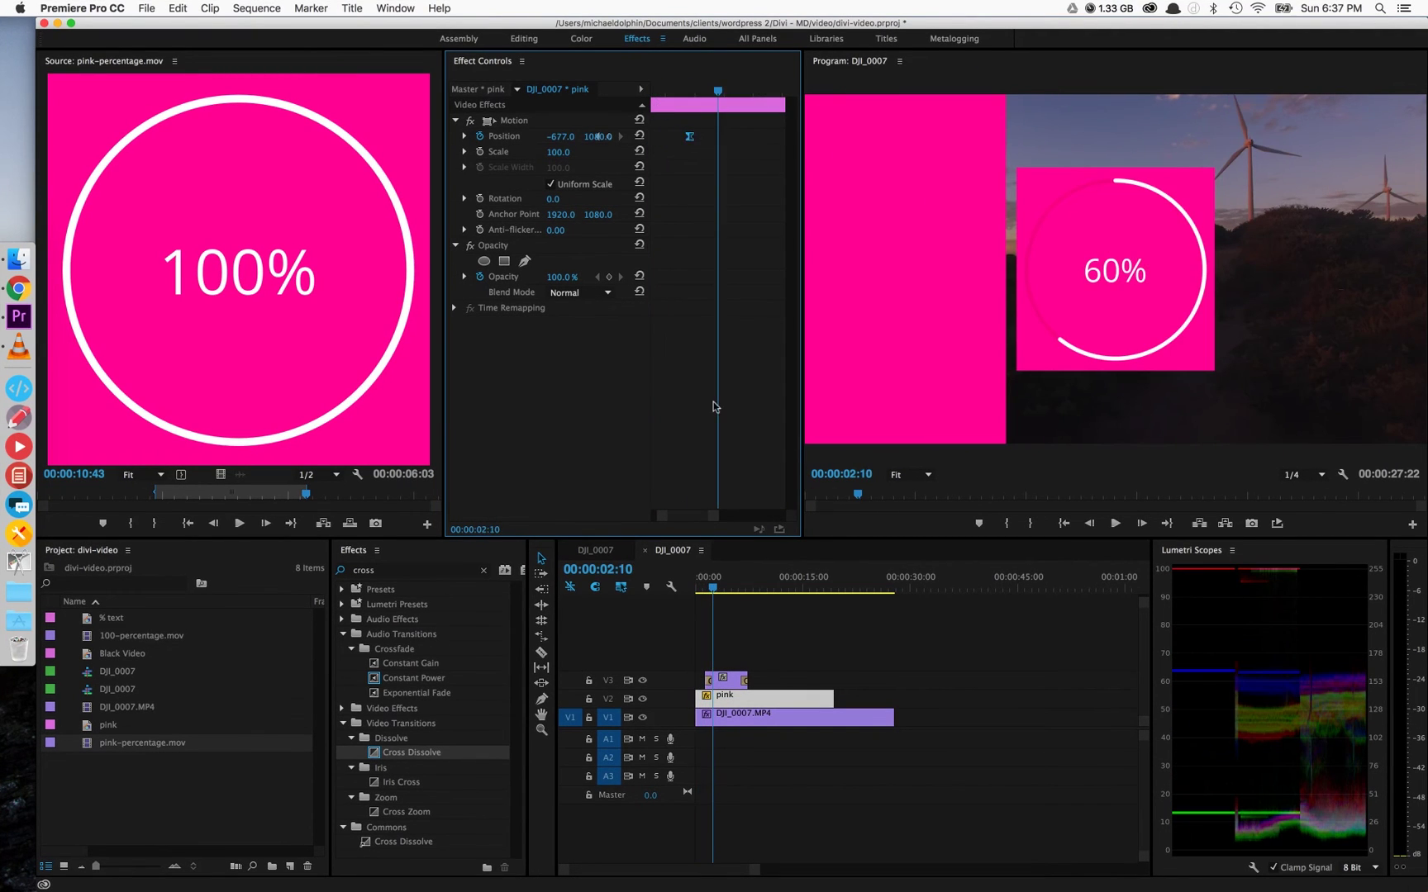
Reshape the velocity curve of the pink matte's position animation so it slides in fast and eases to a stop.
right_click(760, 138)
left_click(650, 135)
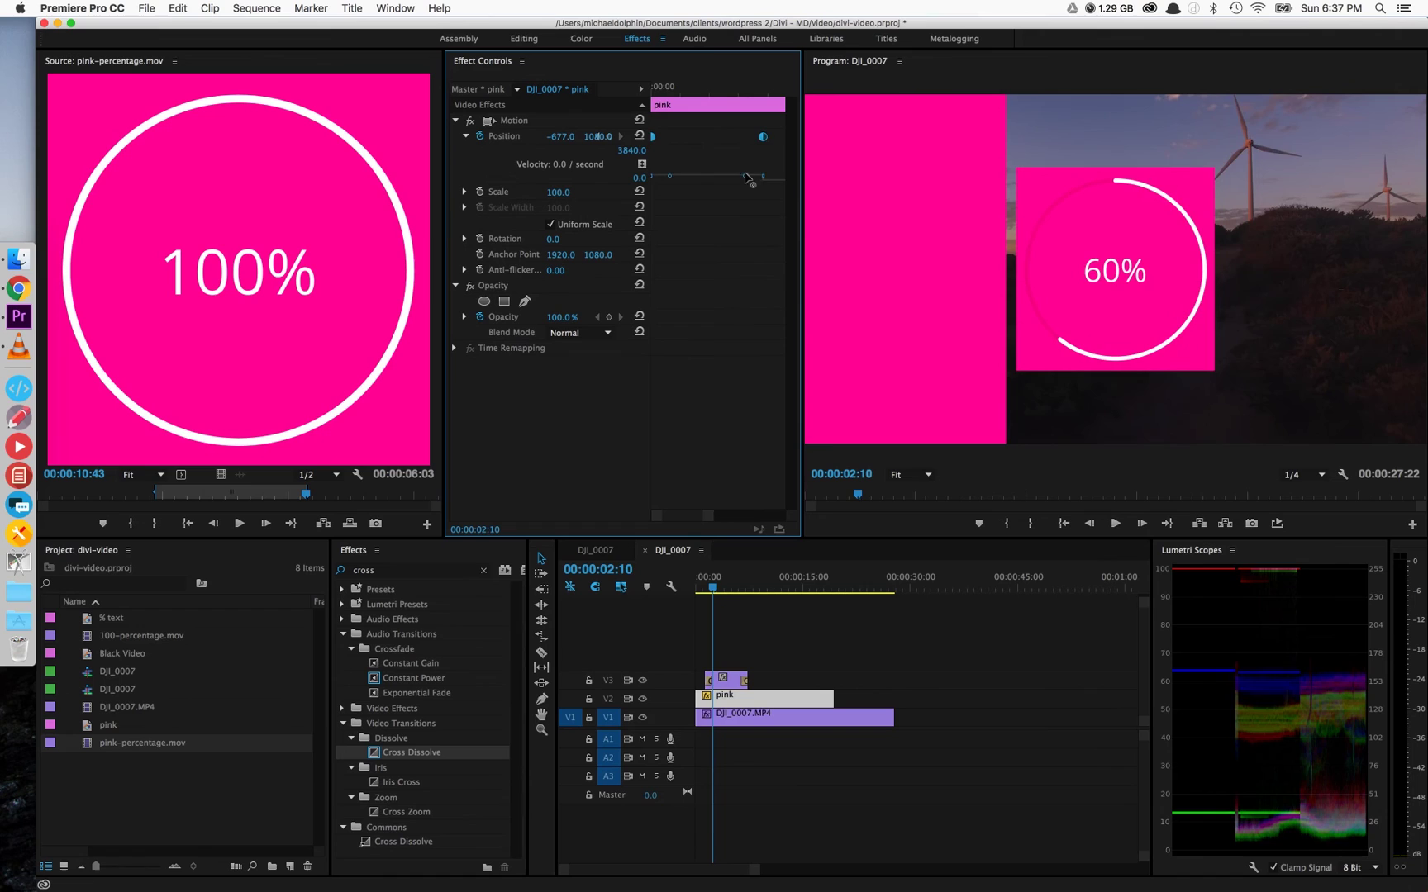
key("Home")
left_click_drag(745, 176, 704, 153)
Play the pink matte's slide-in repeatedly from the start to check its motion.
key("space")
key("space")
key("Home")
key("space")
key("space")
key("Home")
key("space")
key("space")
key("Home")
key("space")
key("space")
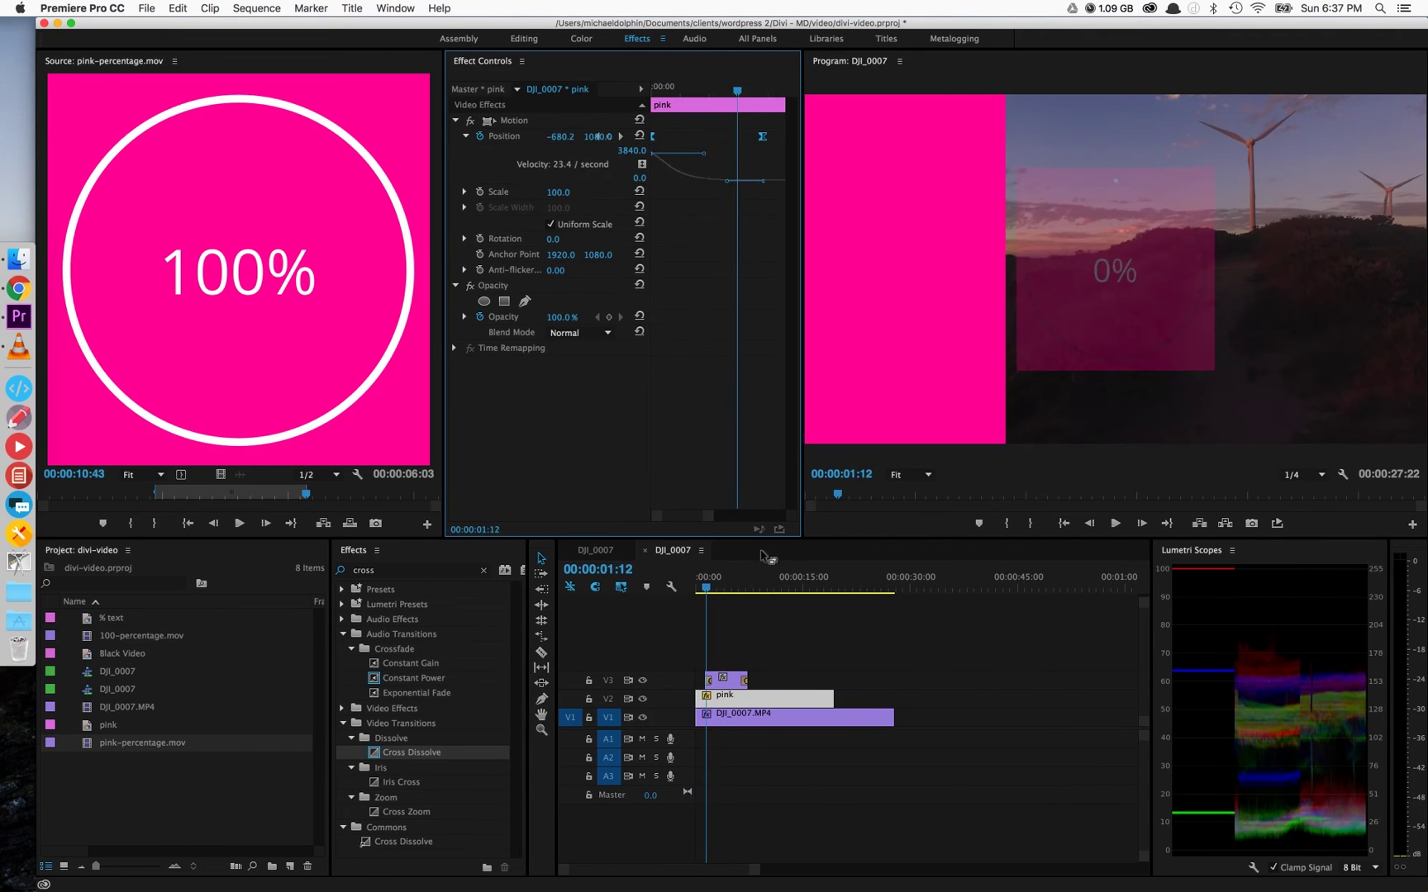
Scale the pink-percentage clip to 85 and position it at 616, 835 over the pink matte.
left_click(728, 680)
left_click_drag(568, 137, 562, 137)
key("space")
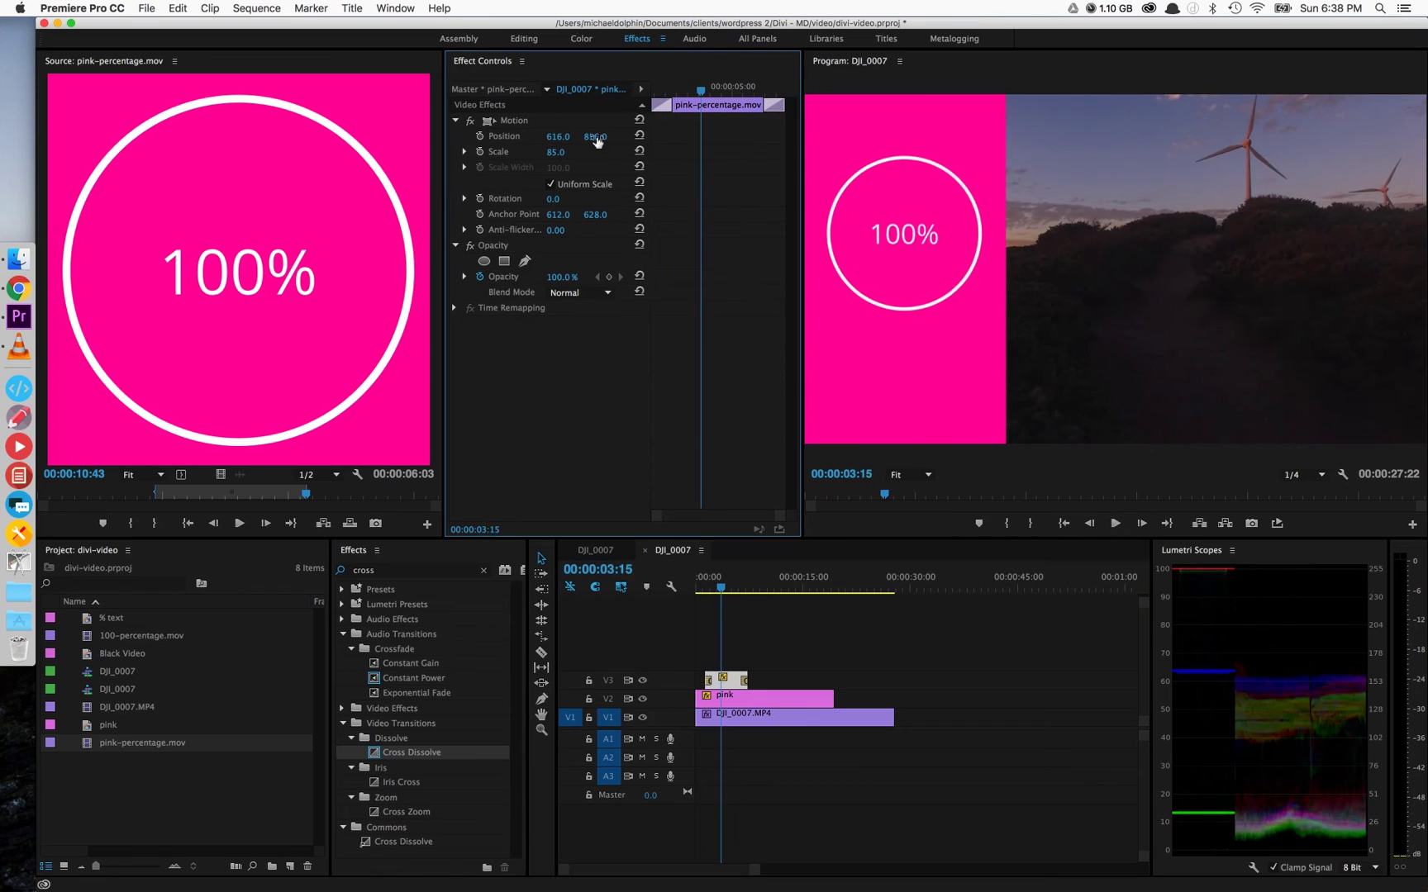
Create a new title named "title text".
left_click(289, 866)
left_click(318, 778)
type("title text")
key("Return")
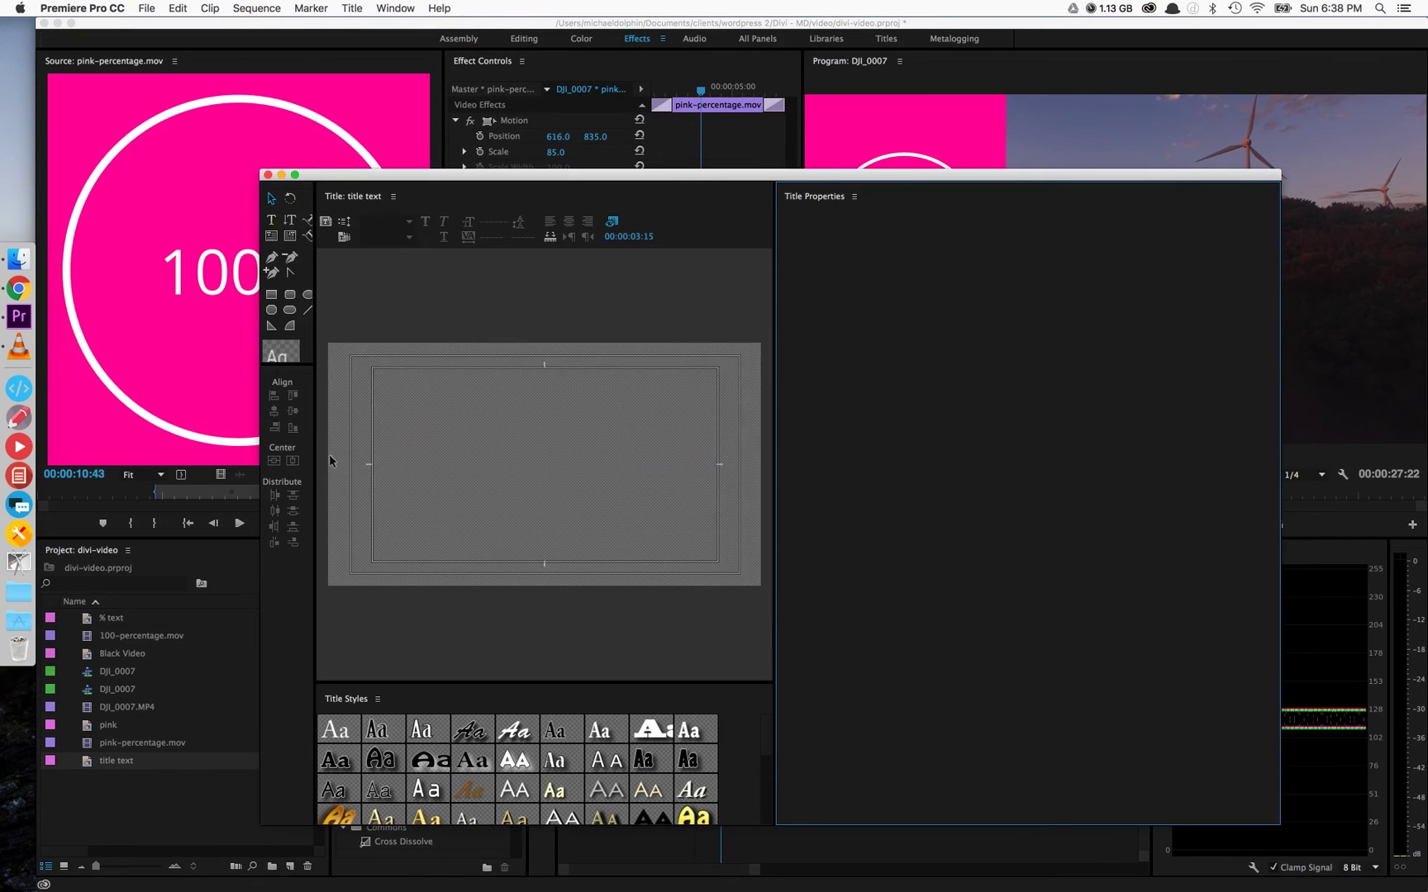
Add the text "Title Text Goes Here!" below the counter circle in Helvetica Bold, size 149, and close the title editor.
left_click(272, 221)
left_click_drag(347, 498, 447, 572)
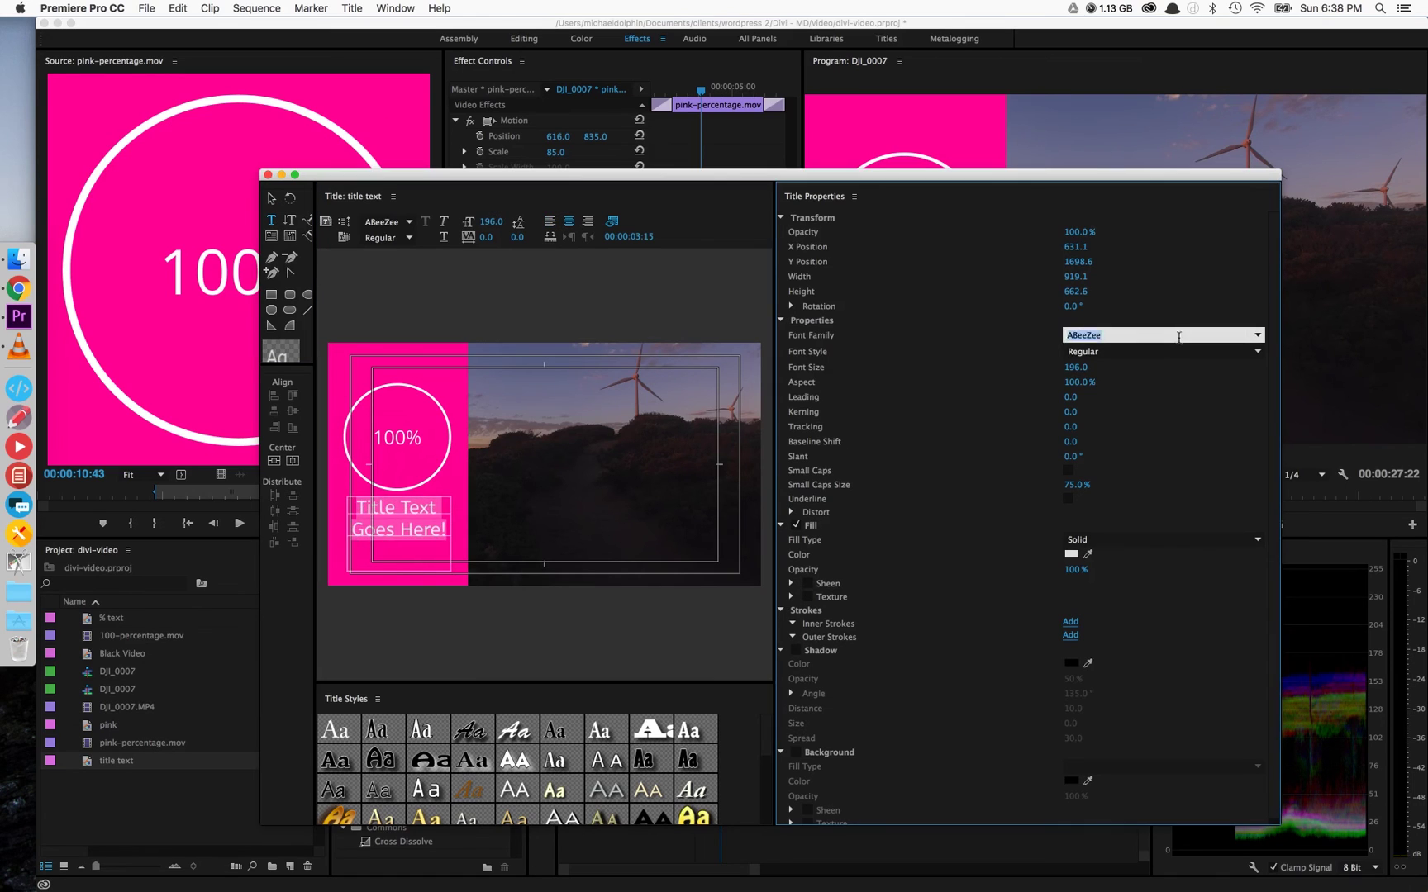
left_click(1099, 437)
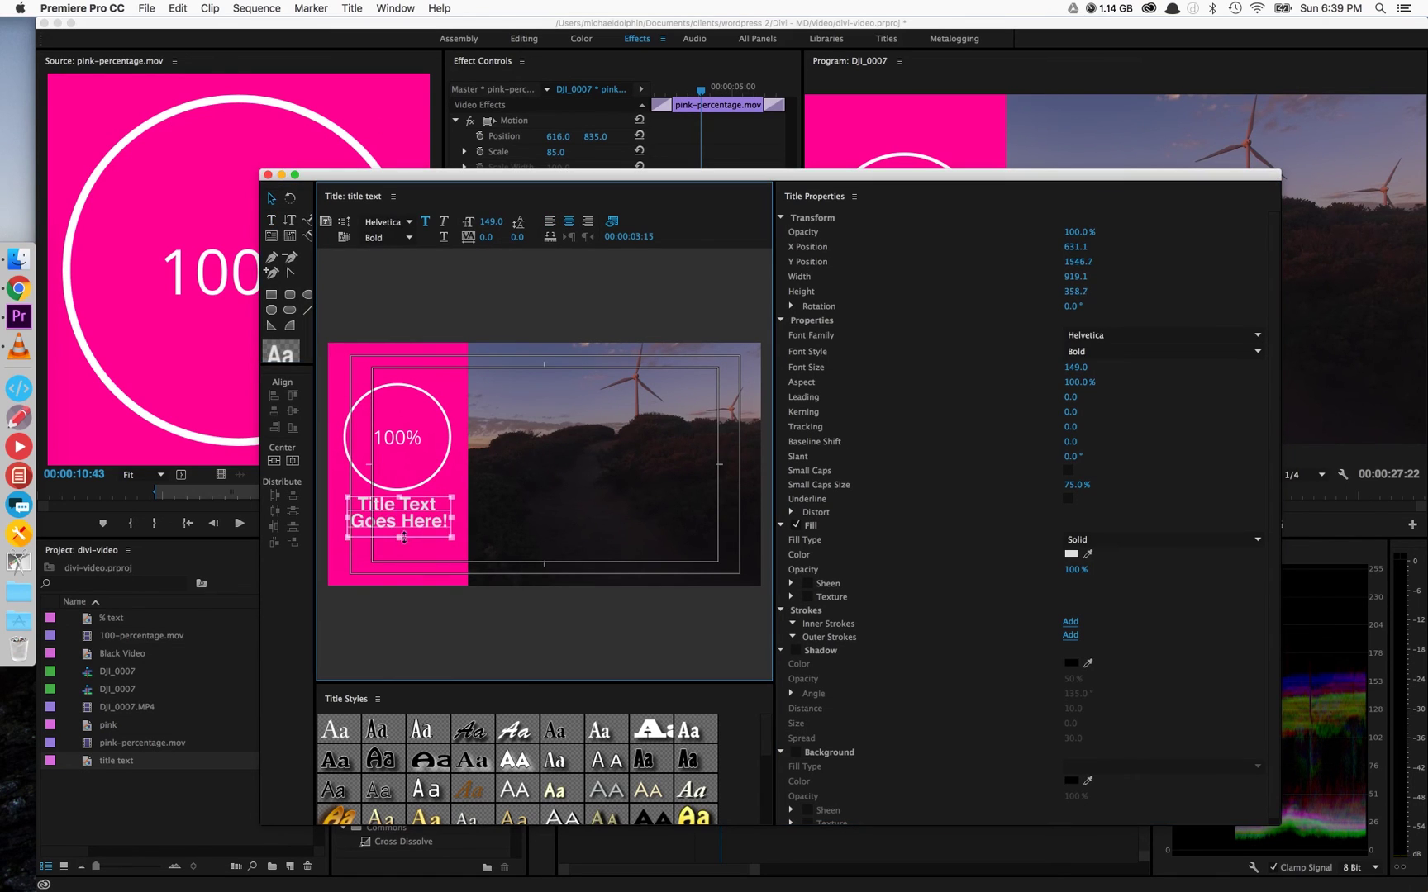
left_click(267, 174)
Place the title text on V4 above the pink-percentage clip with Cross Dissolves at both ends, and preview the sequence.
left_click_drag(516, 708, 708, 662)
left_click_drag(750, 869, 694, 869)
left_click_drag(748, 586, 717, 624)
left_click_drag(760, 680, 839, 661)
left_click_drag(411, 752, 833, 661)
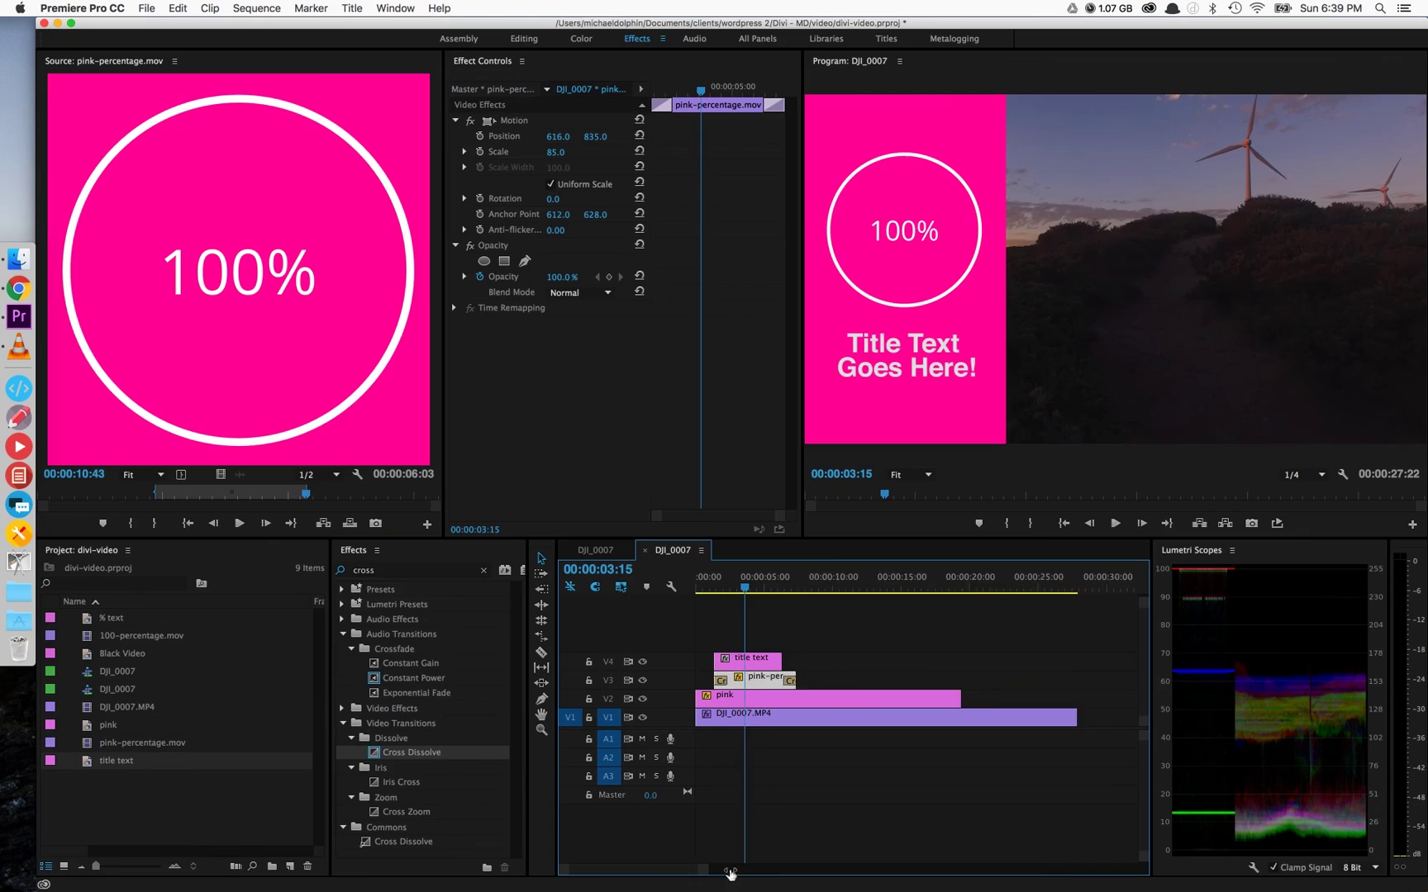
left_click(696, 586)
key("space")
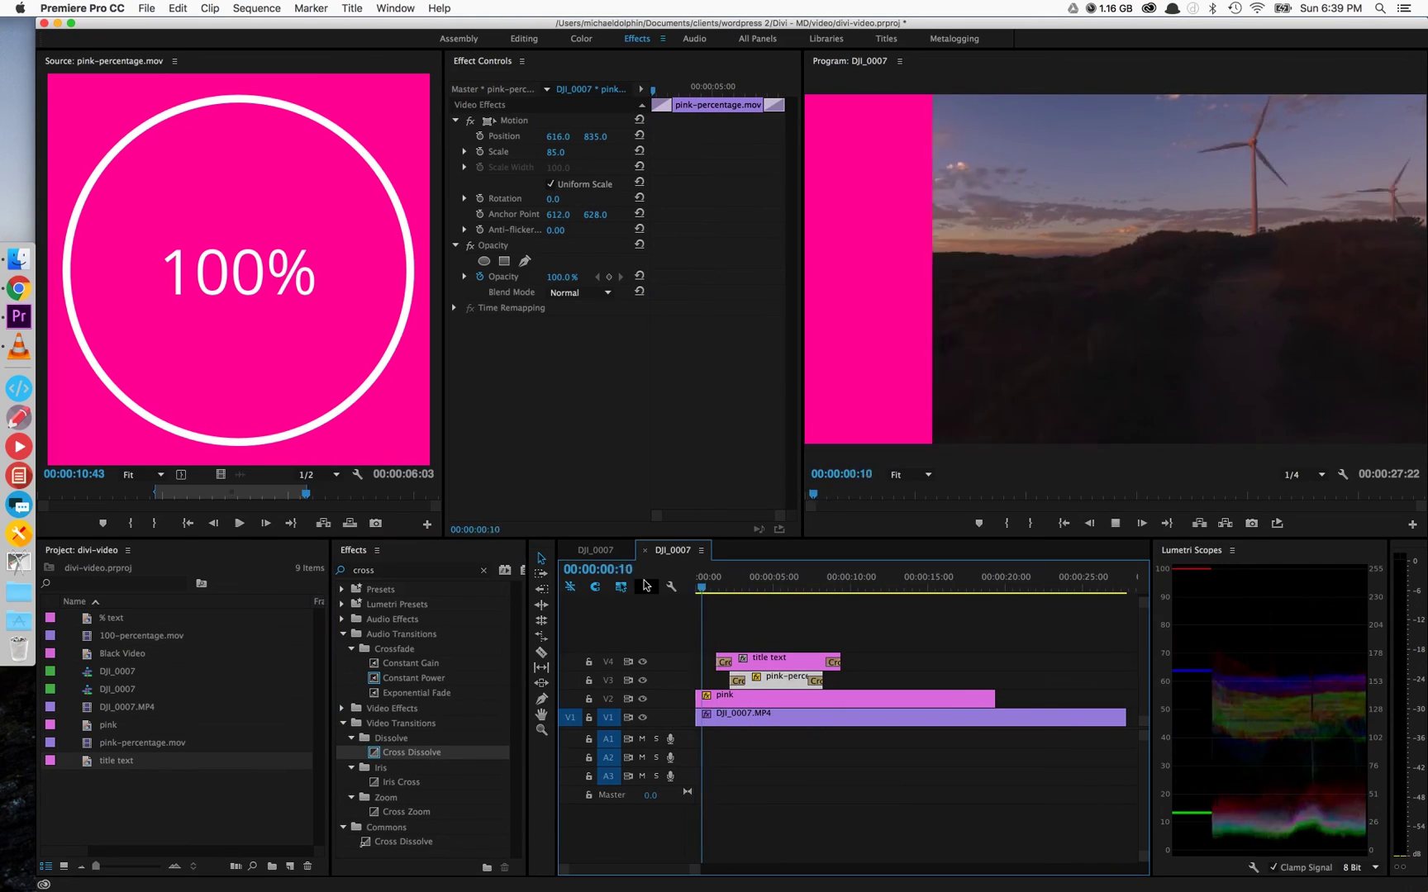
key("space")
Copy the pink matte's position keyframes and paste them after the counter animation, in reverse order, to slide the matte out.
left_click(769, 698)
left_click_drag(685, 201, 640, 120)
key("super+c")
key("super+v")
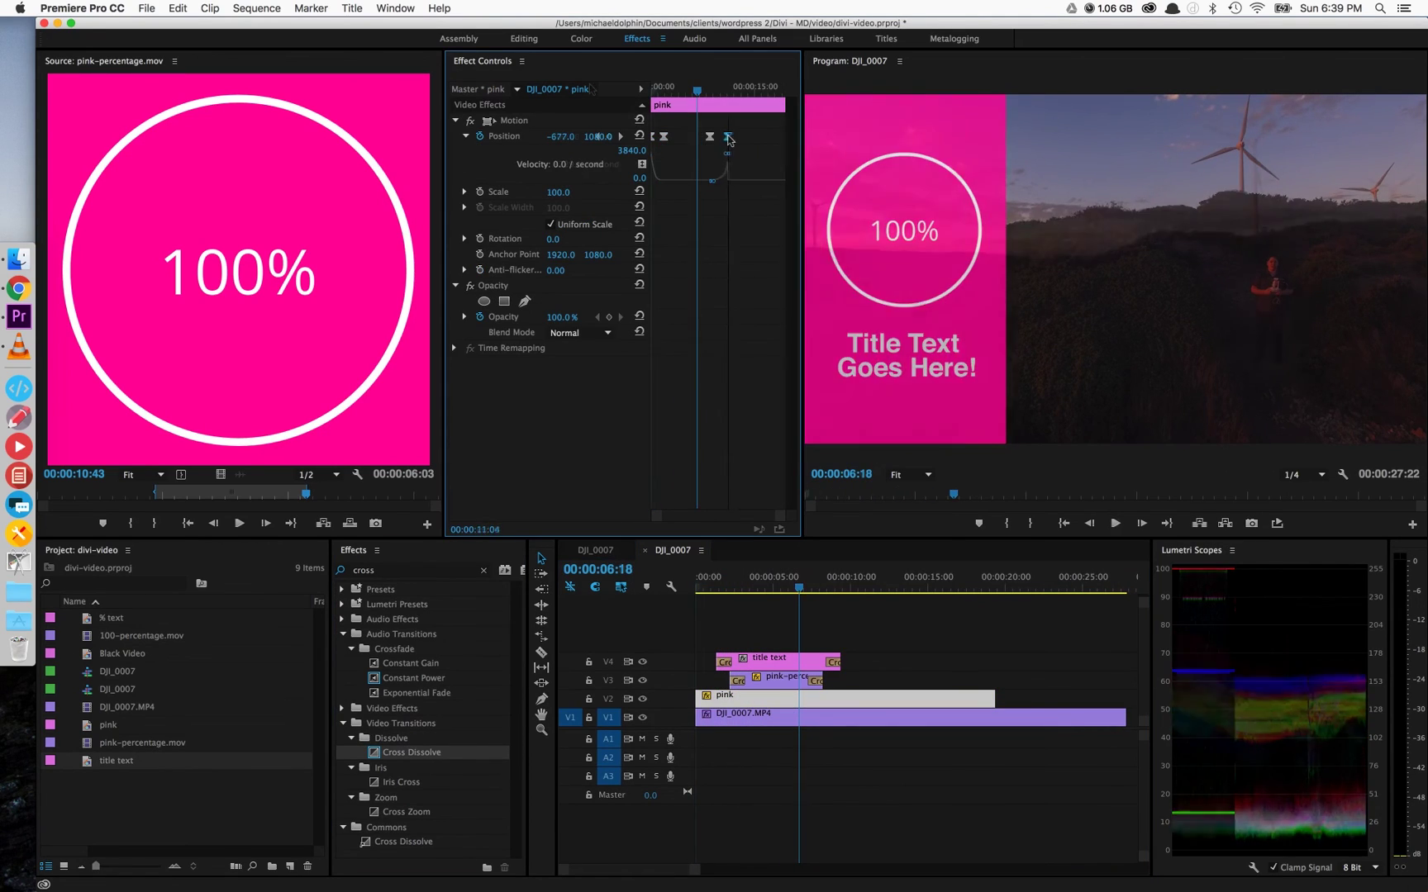